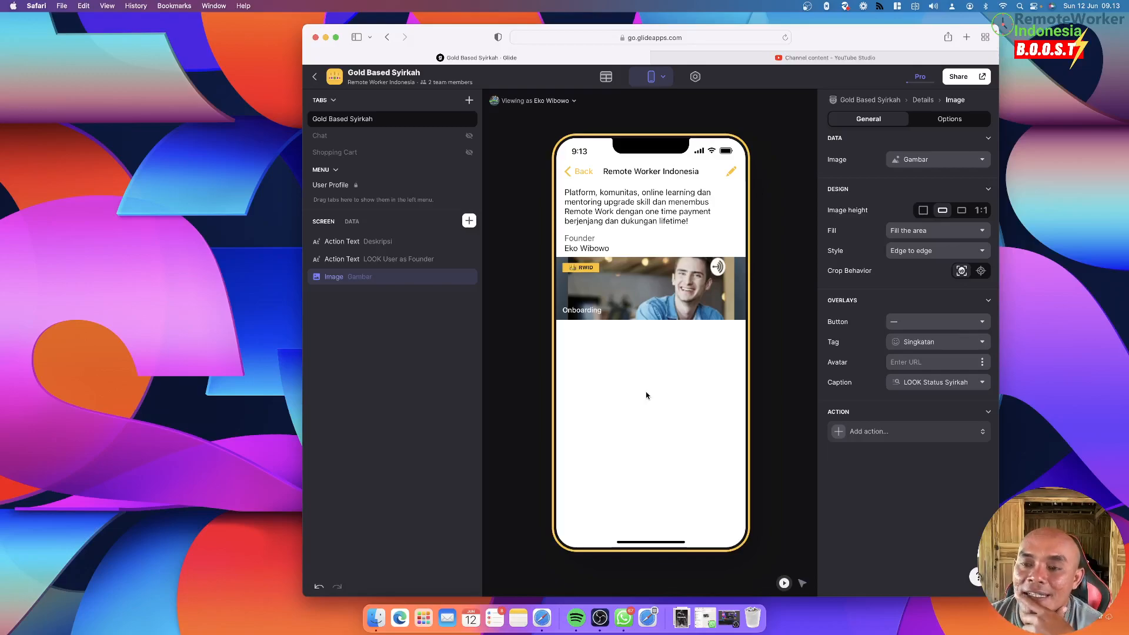
Open figma.com in a new browser tab
{"action": "key", "text": "super+t"}
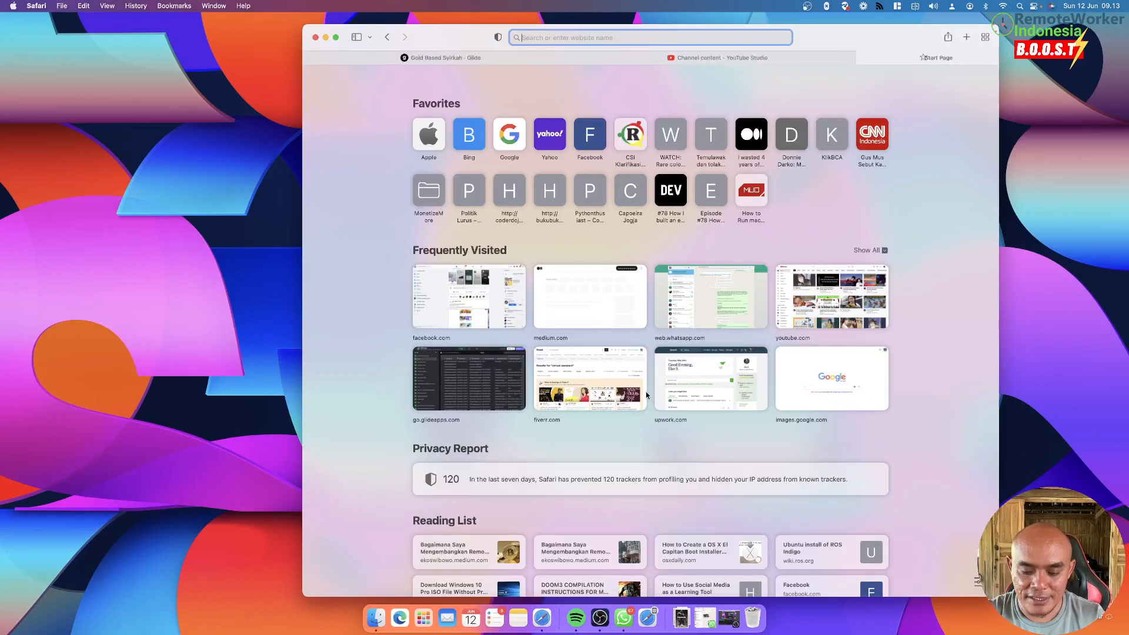
{"action": "type", "text": "figma.com"}
{"action": "key", "text": "Return"}
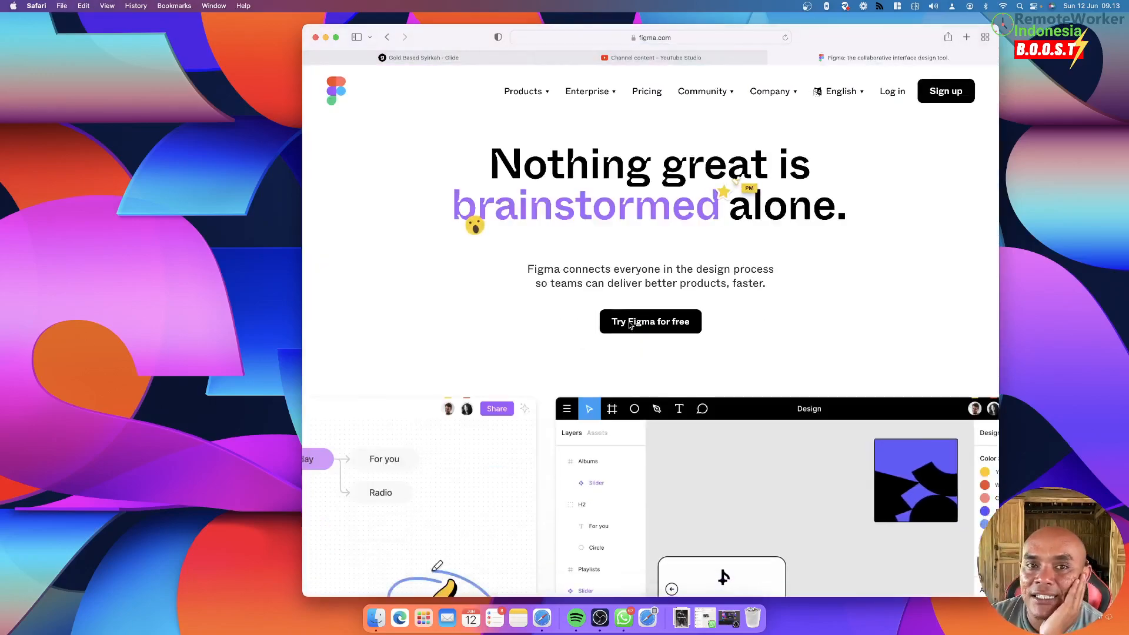
Return to the Glide app and add a Button component to the Remote Worker Indonesia details screen
{"action": "left_click", "coordinate": [505, 57]}
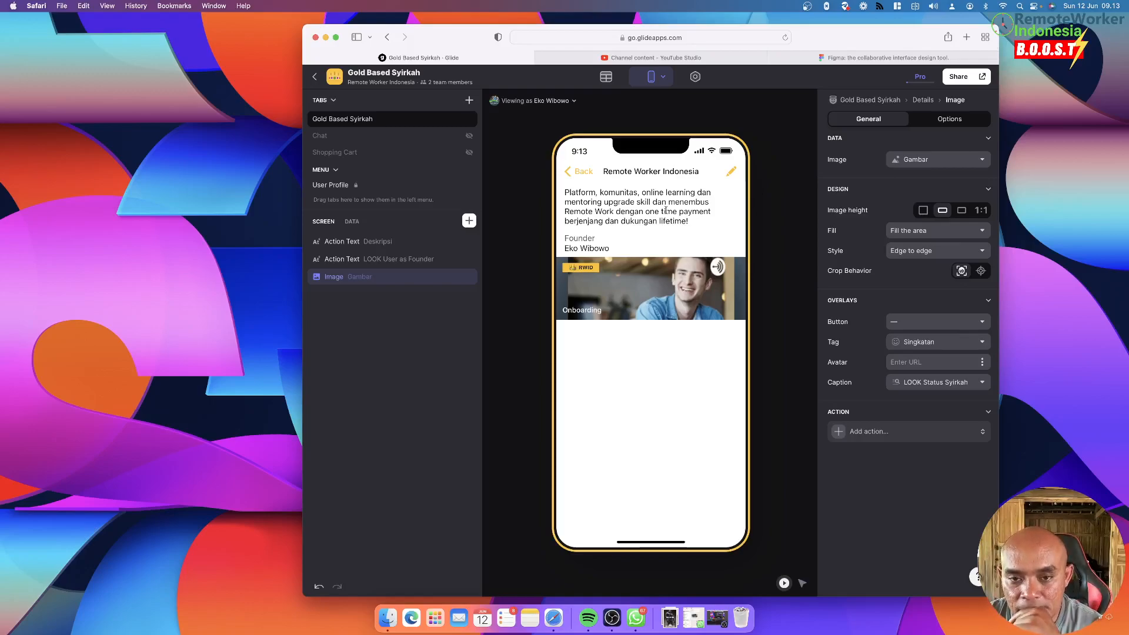
{"action": "left_click", "coordinate": [580, 172]}
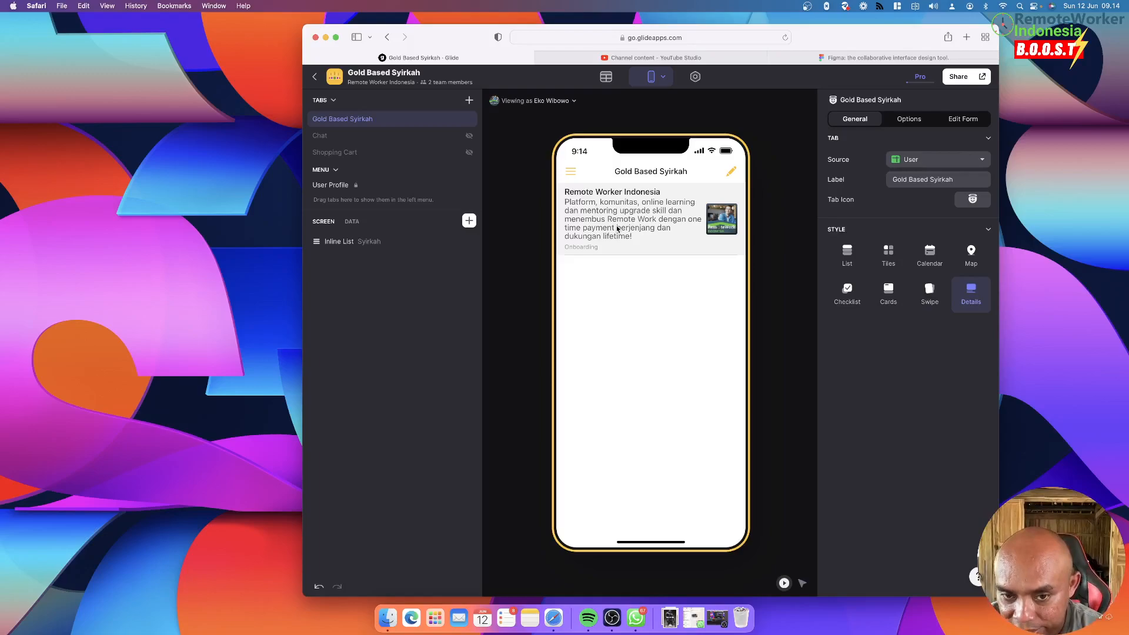
{"action": "left_click", "coordinate": [589, 245]}
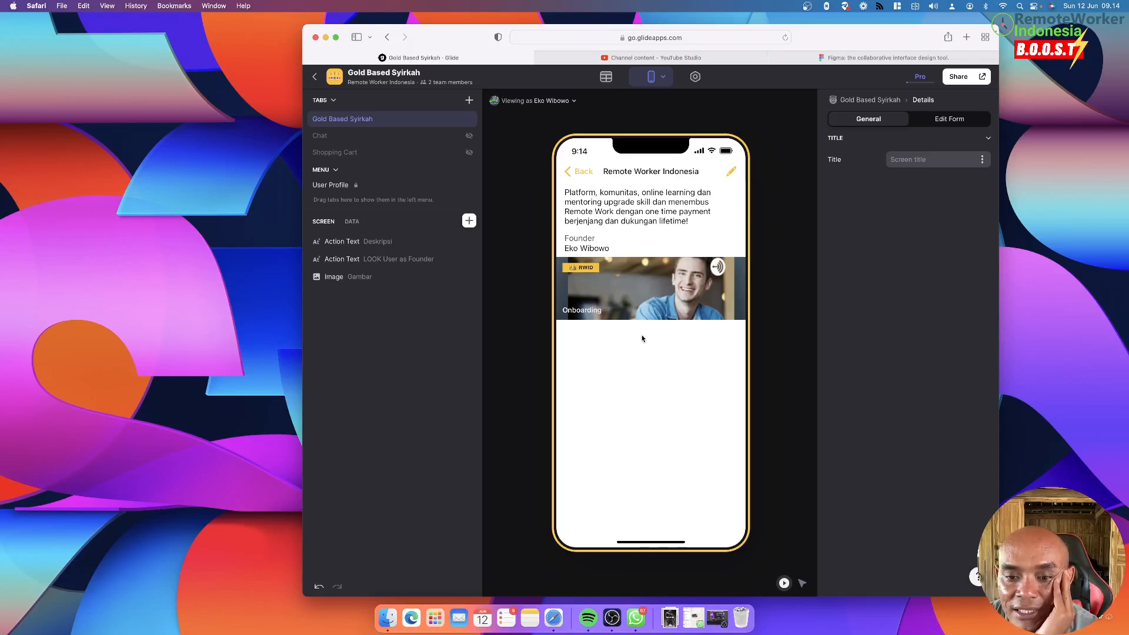
{"action": "left_click", "coordinate": [469, 220]}
{"action": "type", "text": "butt"}
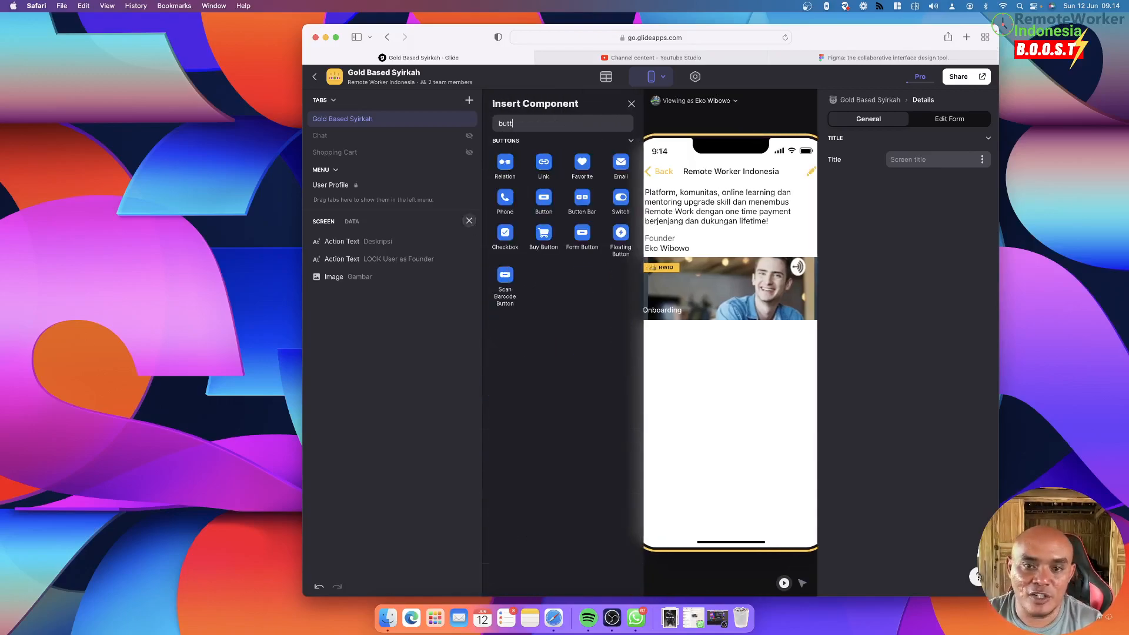
{"action": "left_click", "coordinate": [536, 203]}
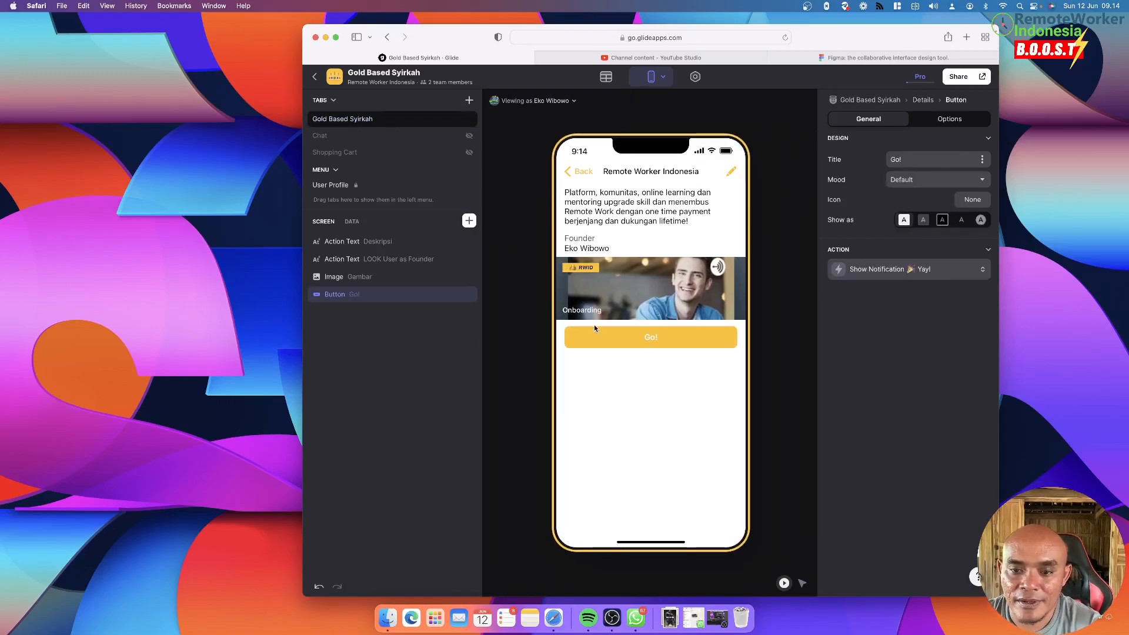
Set the new button's title to "Dukung Syirkah Ini!"
{"action": "left_click", "coordinate": [924, 161]}
{"action": "key", "text": "super+a"}
{"action": "type", "text": "Suppor"}
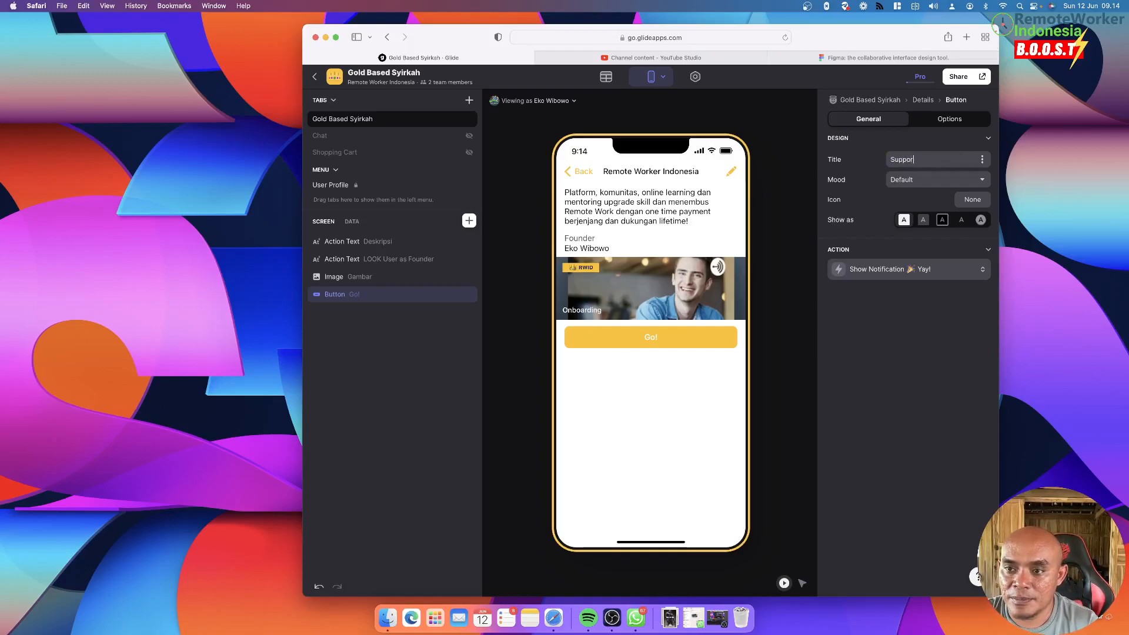
{"action": "key", "text": "super+a"}
{"action": "type", "text": "Duku"}
{"action": "type", "text": "ng Syirkah Ini"}
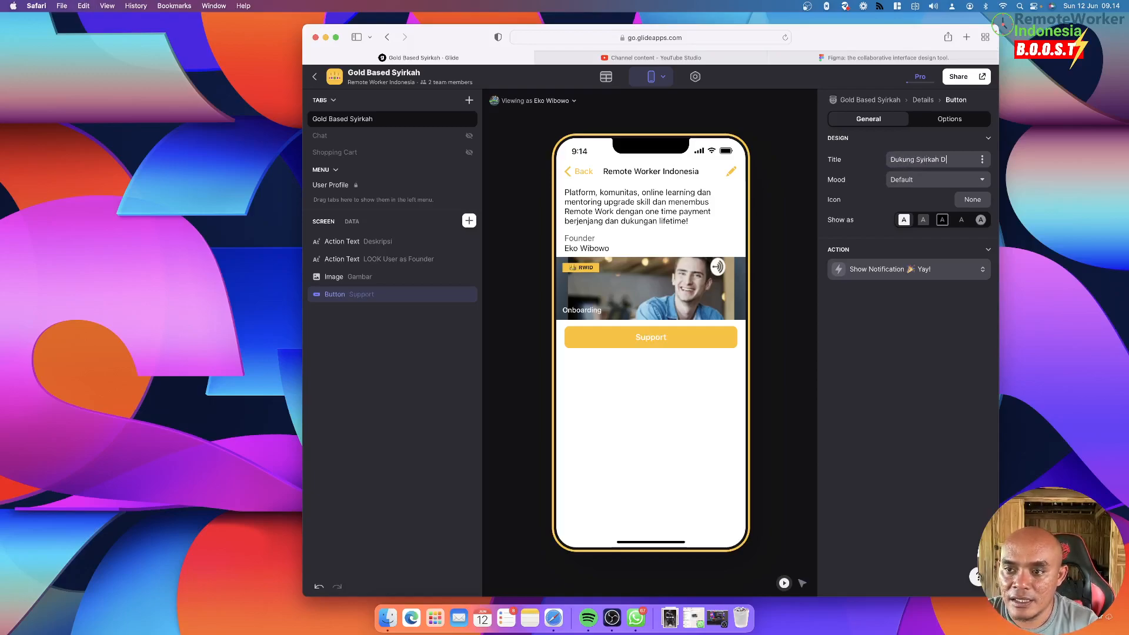
{"action": "type", "text": "!"}
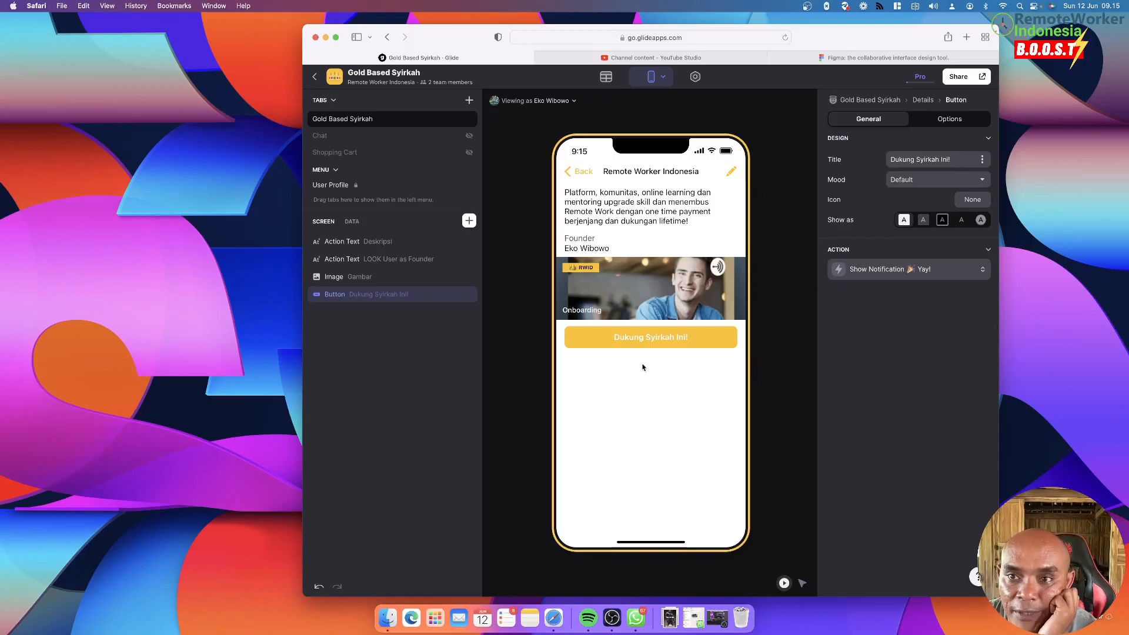
View the Status Syirkah table in the app's data, and open the GBS Marketplace spreadsheet from Google Sheets in a new browser tab
{"action": "left_click", "coordinate": [606, 77]}
{"action": "left_click", "coordinate": [372, 159]}
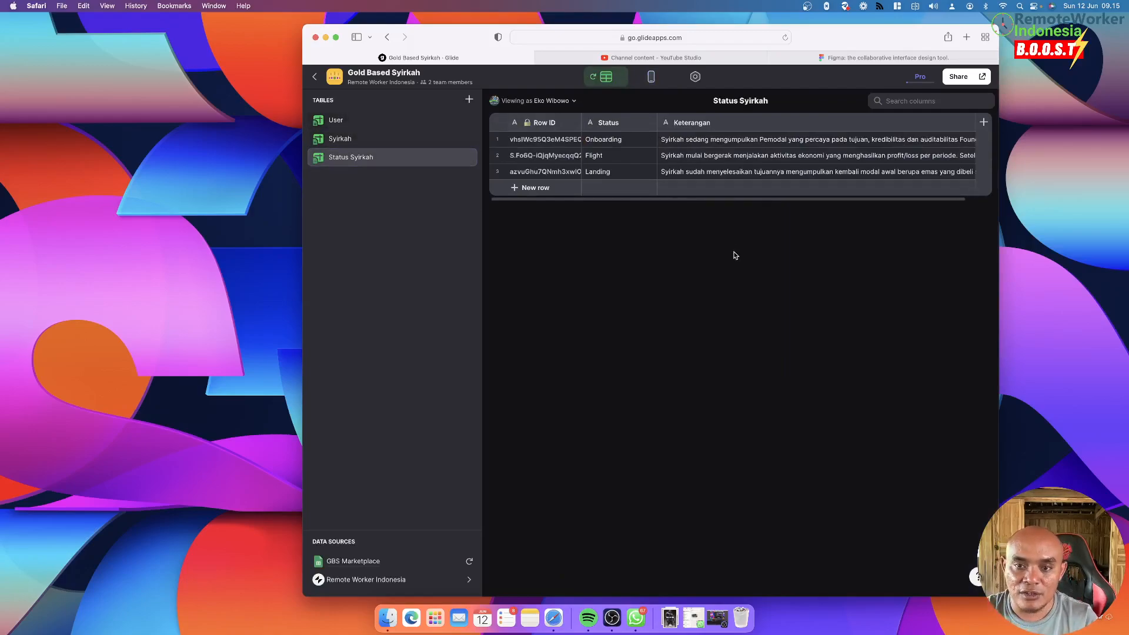
{"action": "key", "text": "super+t"}
{"action": "type", "text": "docs"}
{"action": "key", "text": "Down"}
{"action": "key", "text": "Return"}
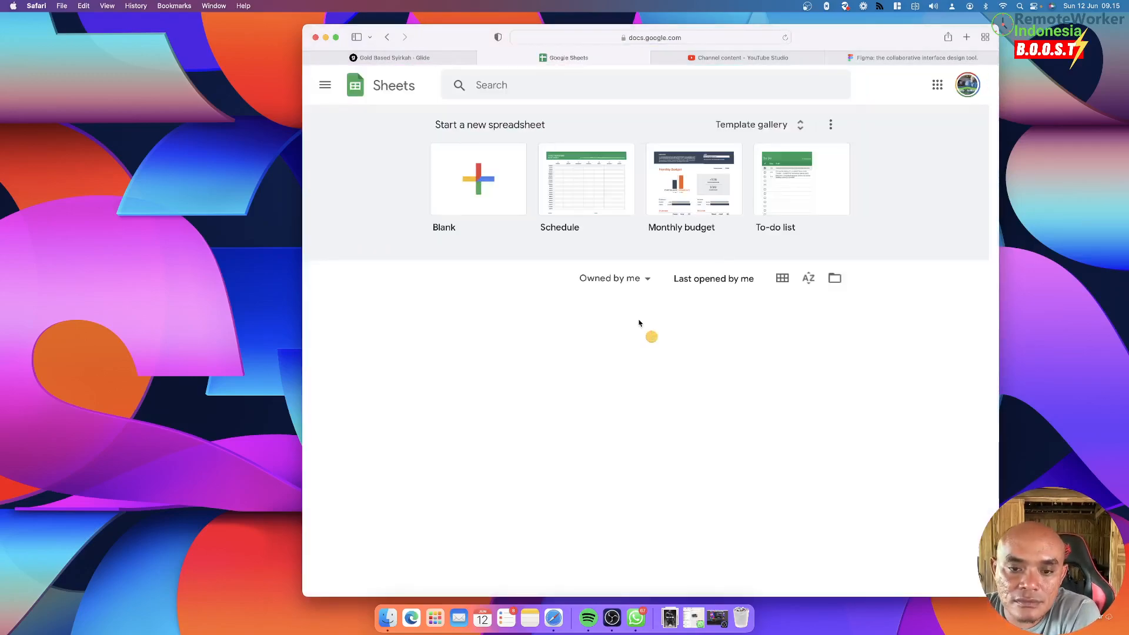
{"action": "left_click", "coordinate": [581, 353]}
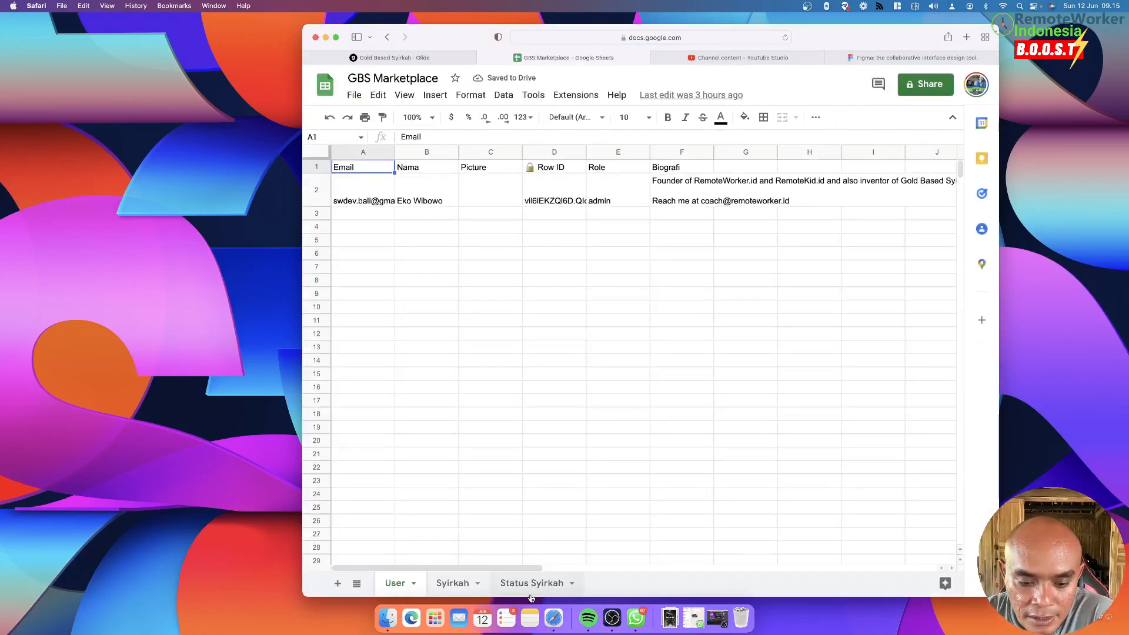
Add a new sheet directly after the Syirkah sheet and name it "Menu Syirkah"
{"action": "left_click", "coordinate": [461, 586]}
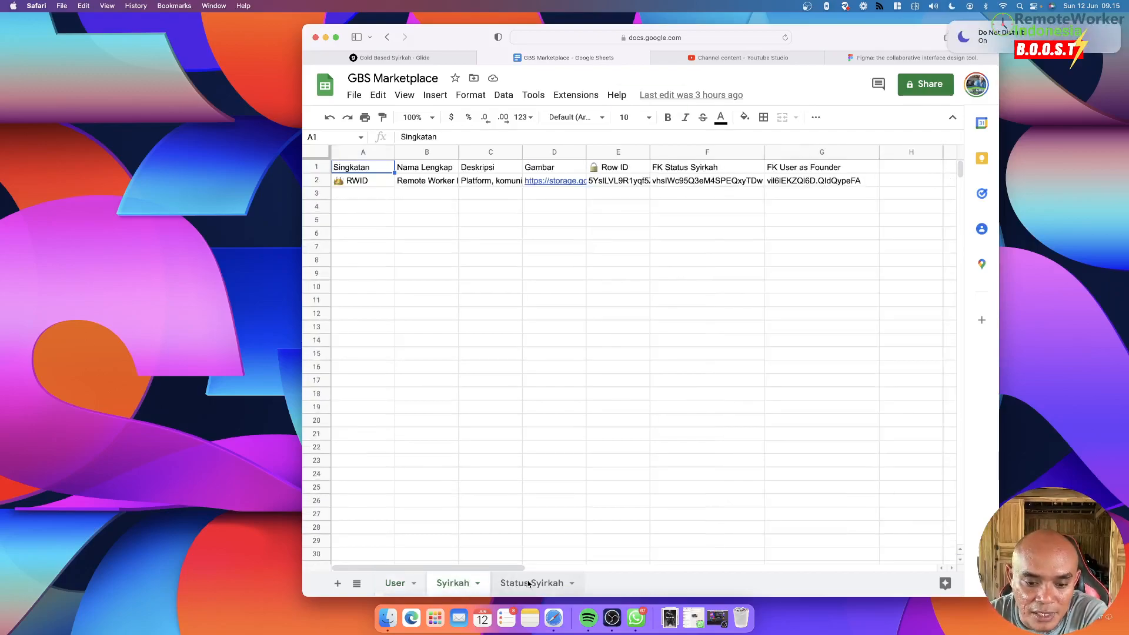
{"action": "left_click", "coordinate": [529, 584]}
{"action": "left_click", "coordinate": [458, 584]}
{"action": "left_click", "coordinate": [346, 584]}
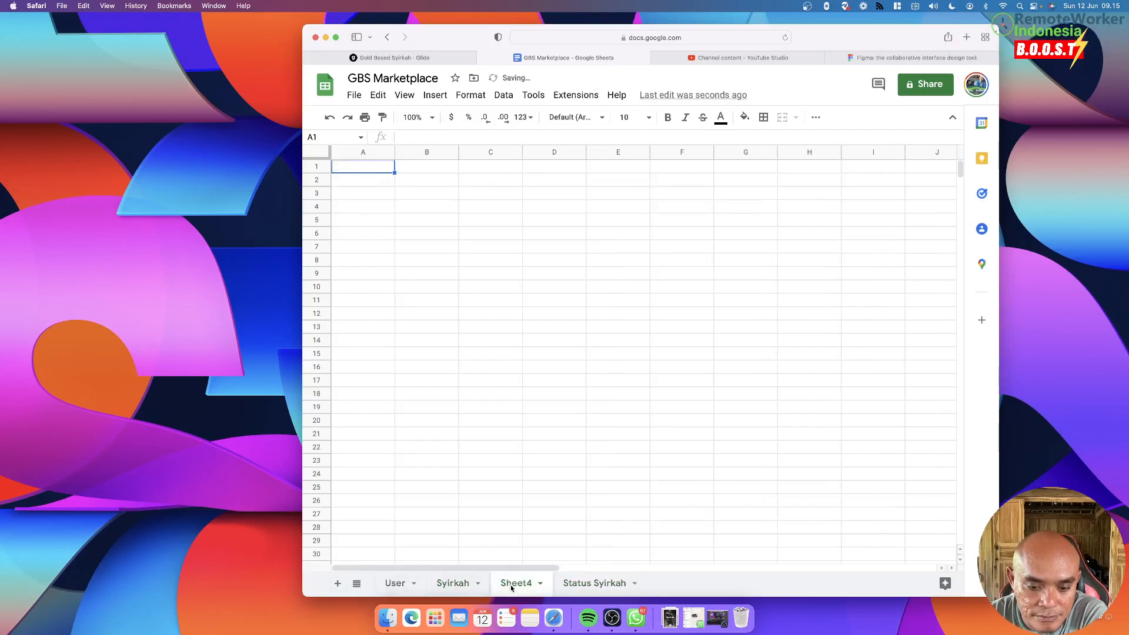
{"action": "double_click", "coordinate": [510, 586]}
{"action": "type", "text": "Menu S"}
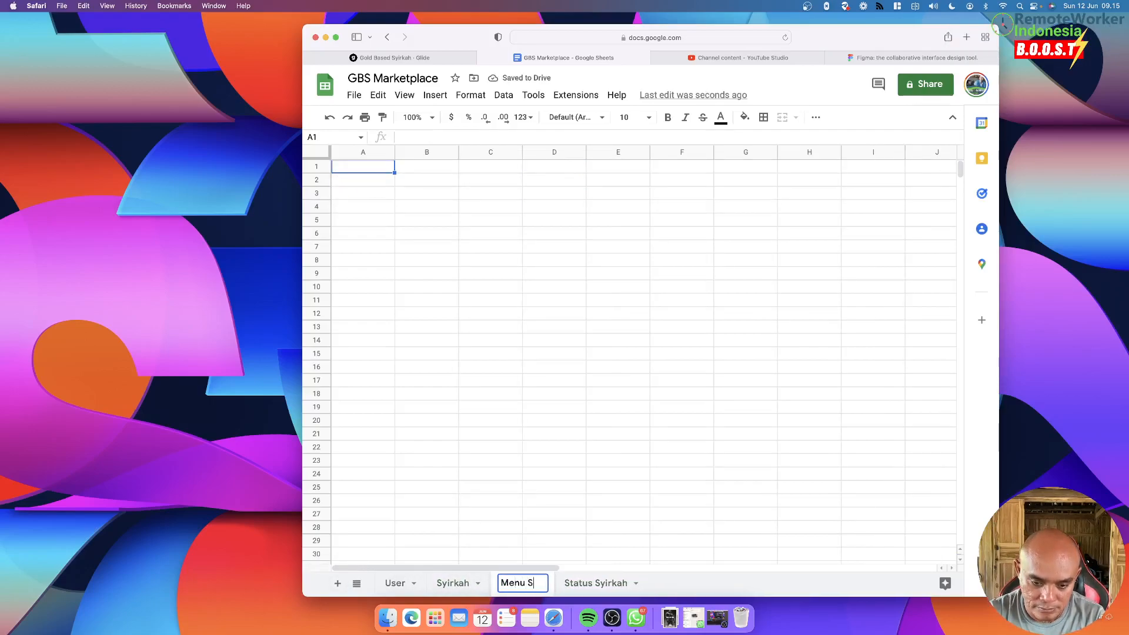
{"action": "type", "text": "yirkah"}
{"action": "key", "text": "Return"}
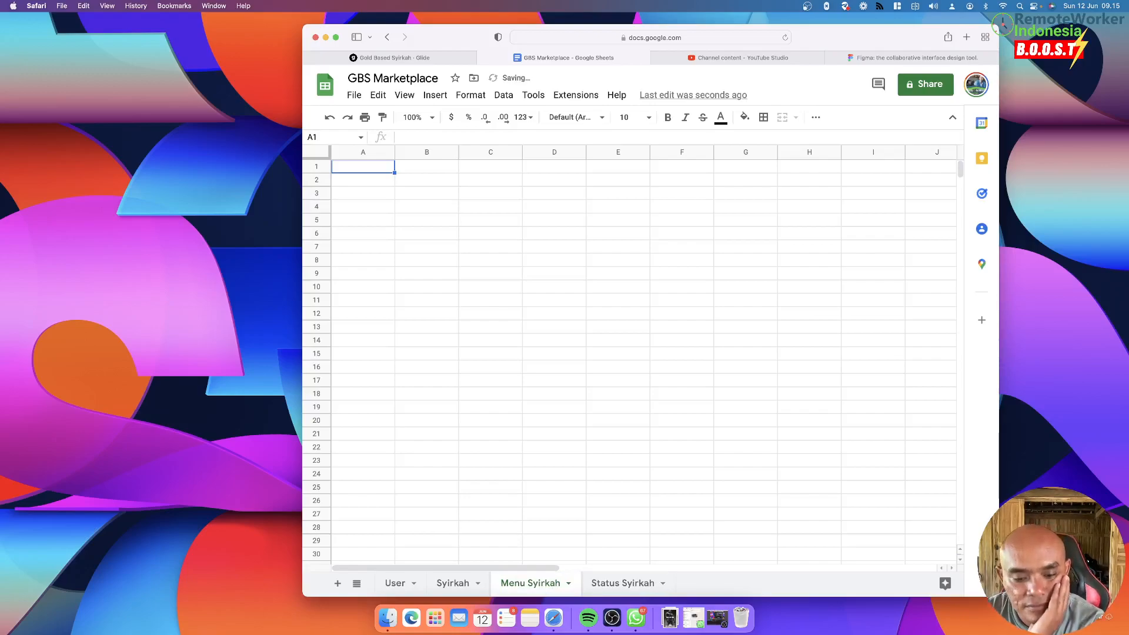
Enter the column headers "Nama" in A1 and "Keterangan" in B1 of the Menu Syirkah sheet
{"action": "left_click", "coordinate": [468, 433]}
{"action": "left_click", "coordinate": [391, 169]}
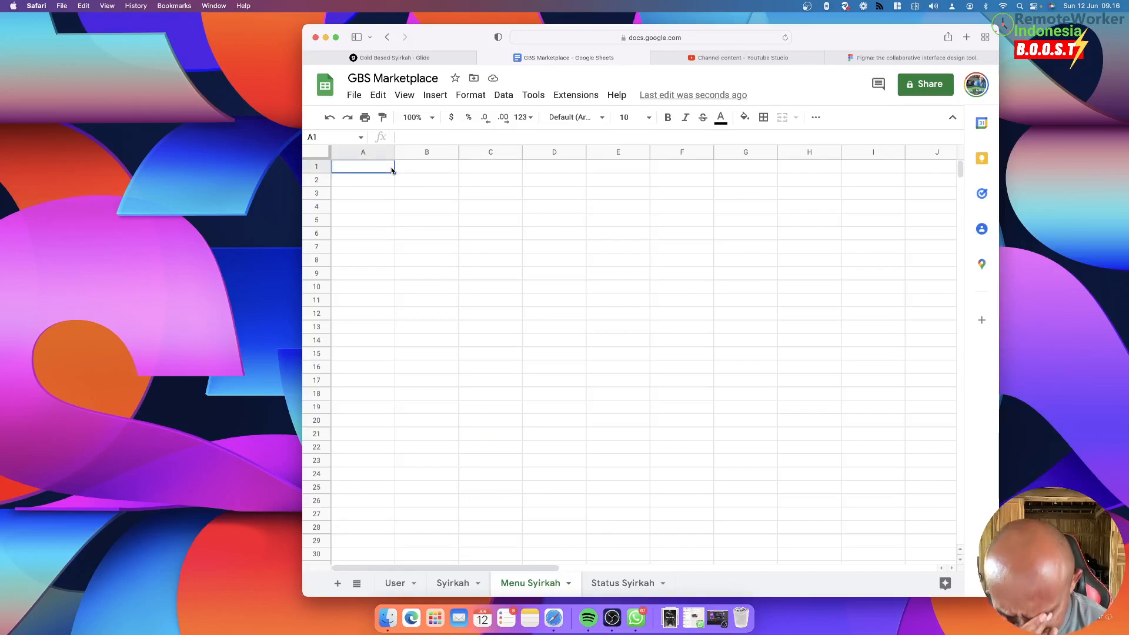
{"action": "type", "text": "Nama"}
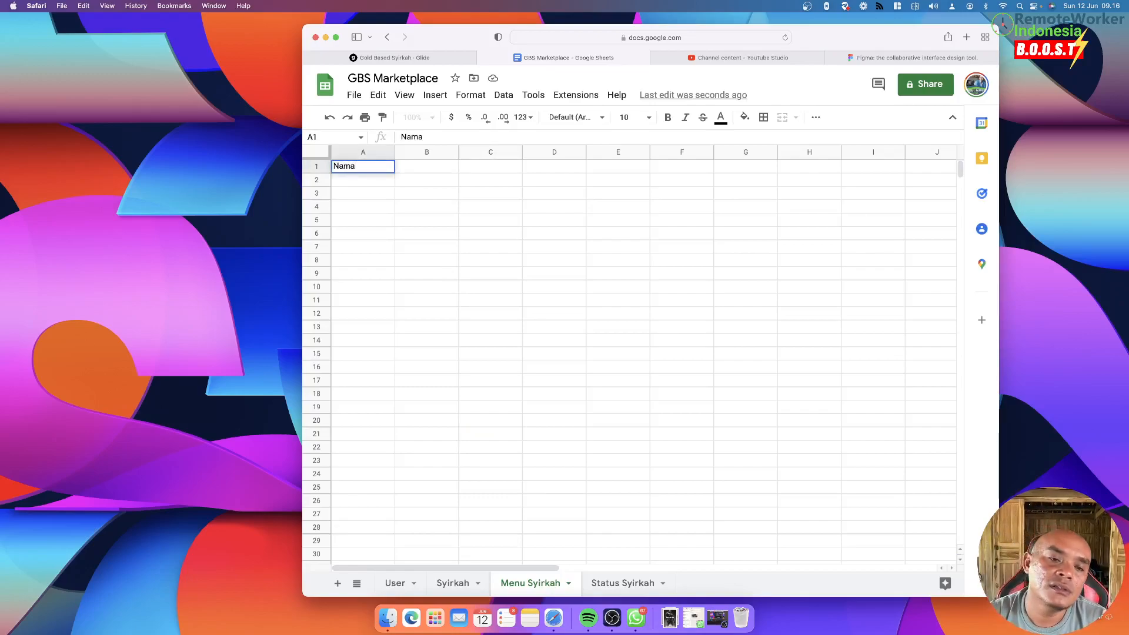
{"action": "key", "text": "Tab"}
{"action": "type", "text": "Keterangan"}
{"action": "key", "text": "Tab"}
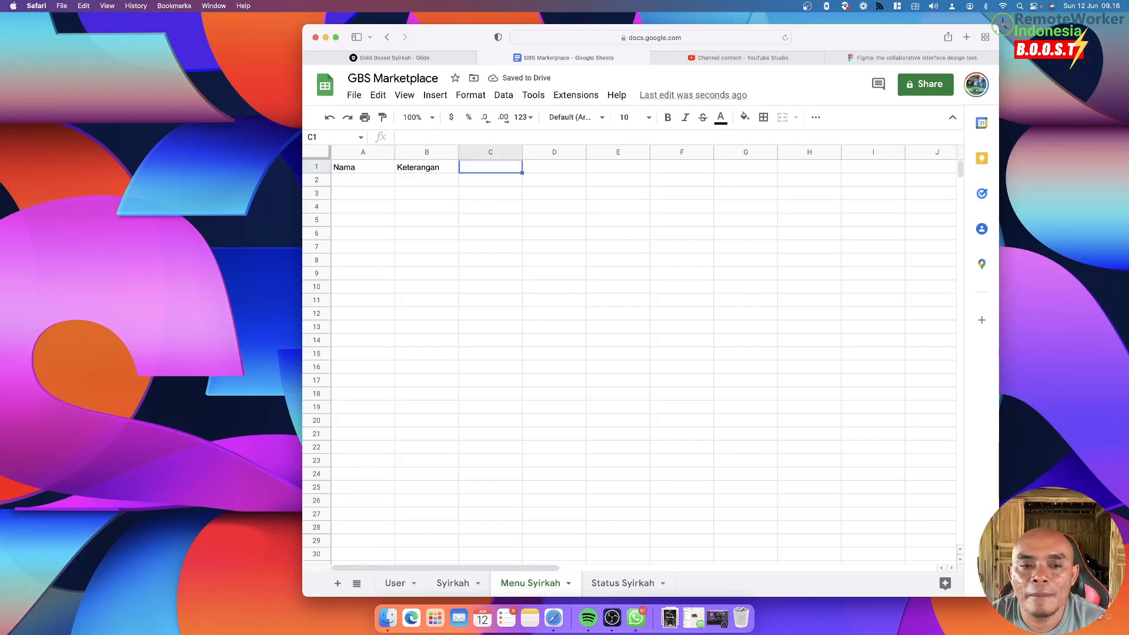
Switch back to Glide and add a Row ID column to the Menu Syirkah table
{"action": "left_click", "coordinate": [449, 68]}
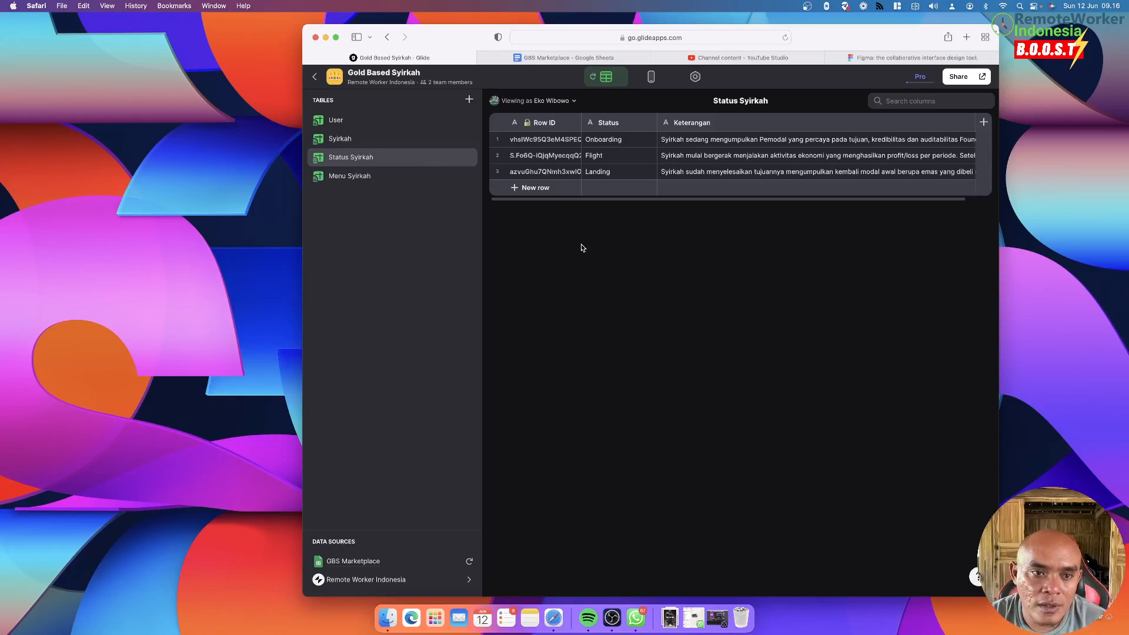
{"action": "left_click", "coordinate": [406, 176]}
{"action": "left_click", "coordinate": [529, 143]}
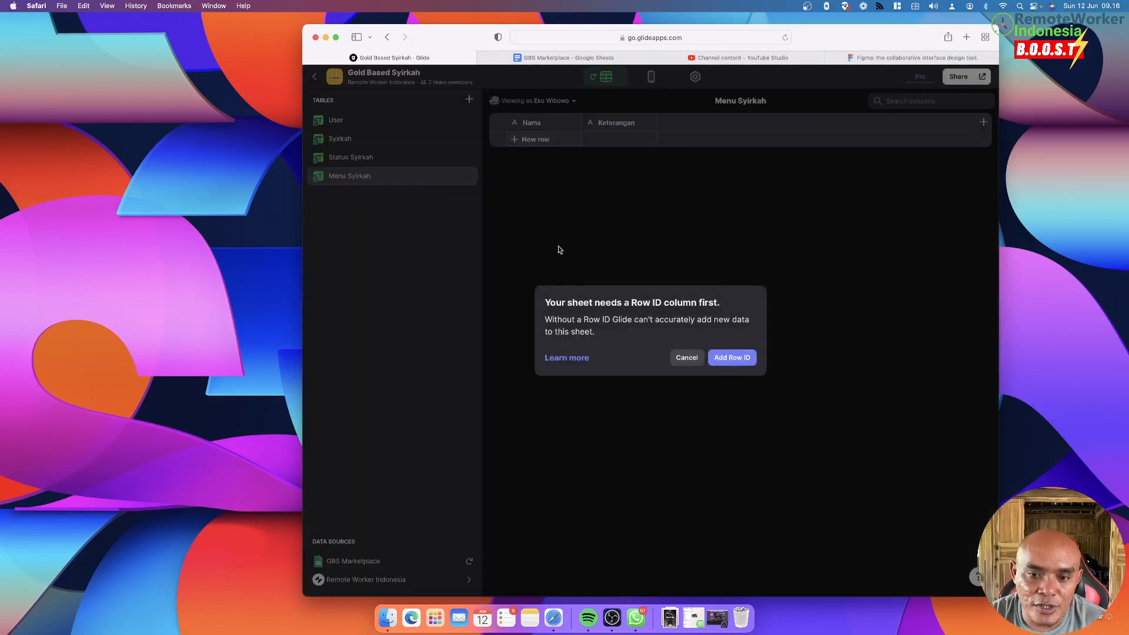
{"action": "left_click", "coordinate": [732, 358]}
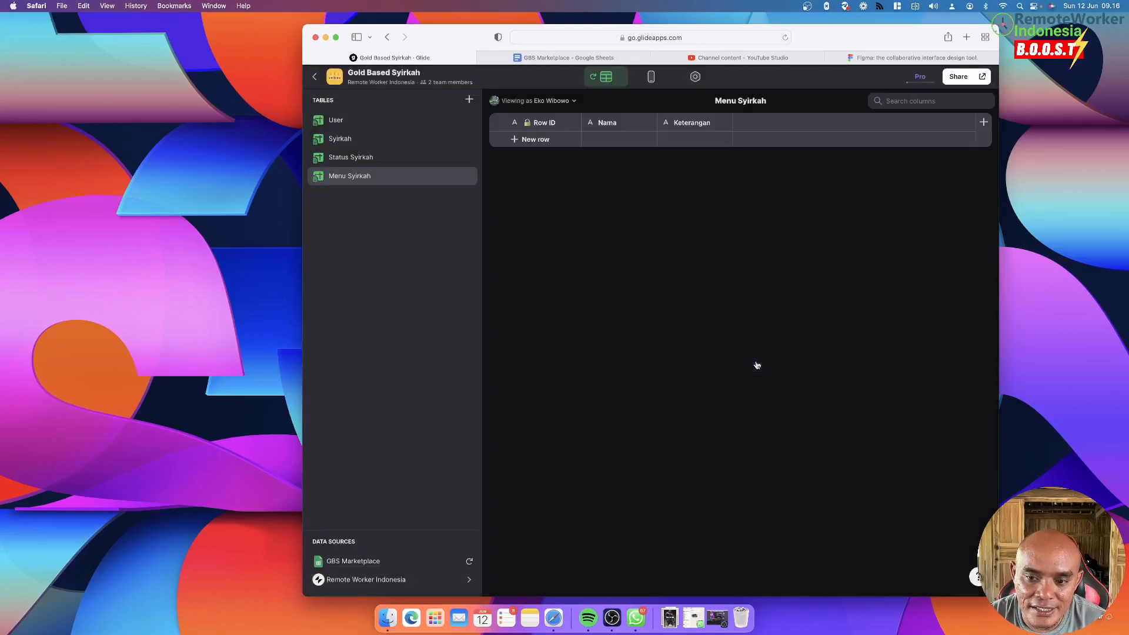
Add a row to the Menu Syirkah table with the Nama "Visi dan Misi"
{"action": "left_click", "coordinate": [556, 144]}
{"action": "double_click", "coordinate": [589, 141]}
{"action": "type", "text": "Visi dan Misi"}
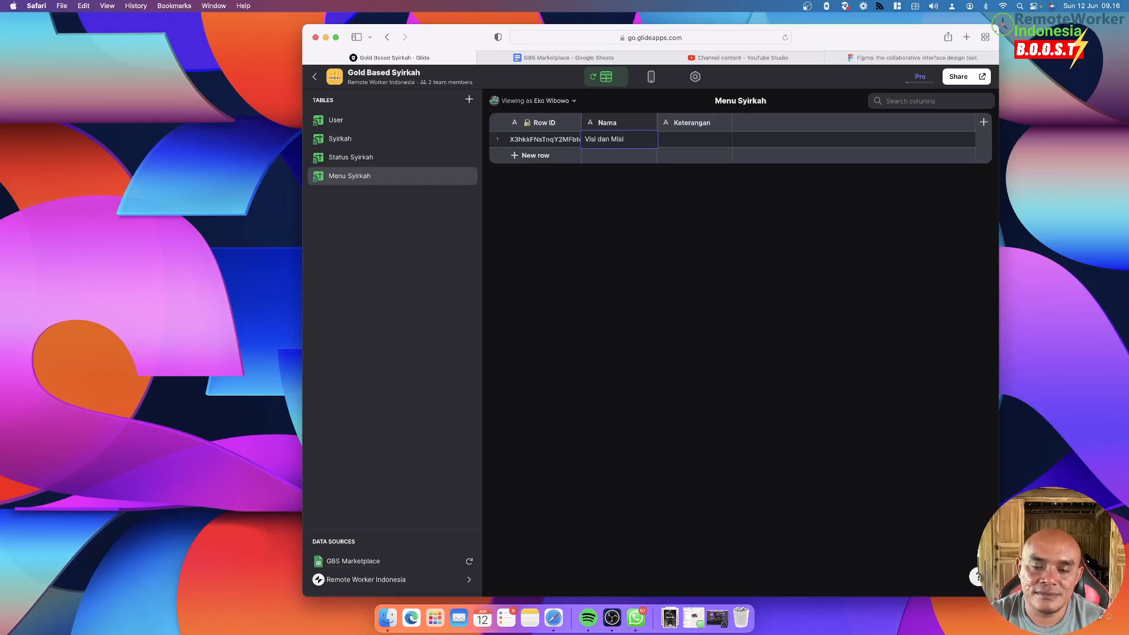
Fill in the Keterangan of the "Visi dan Misi" row with "Apa tujuan Syirkah dan cara mencapai tujuan"
{"action": "key", "text": "Tab"}
{"action": "key", "text": "Return"}
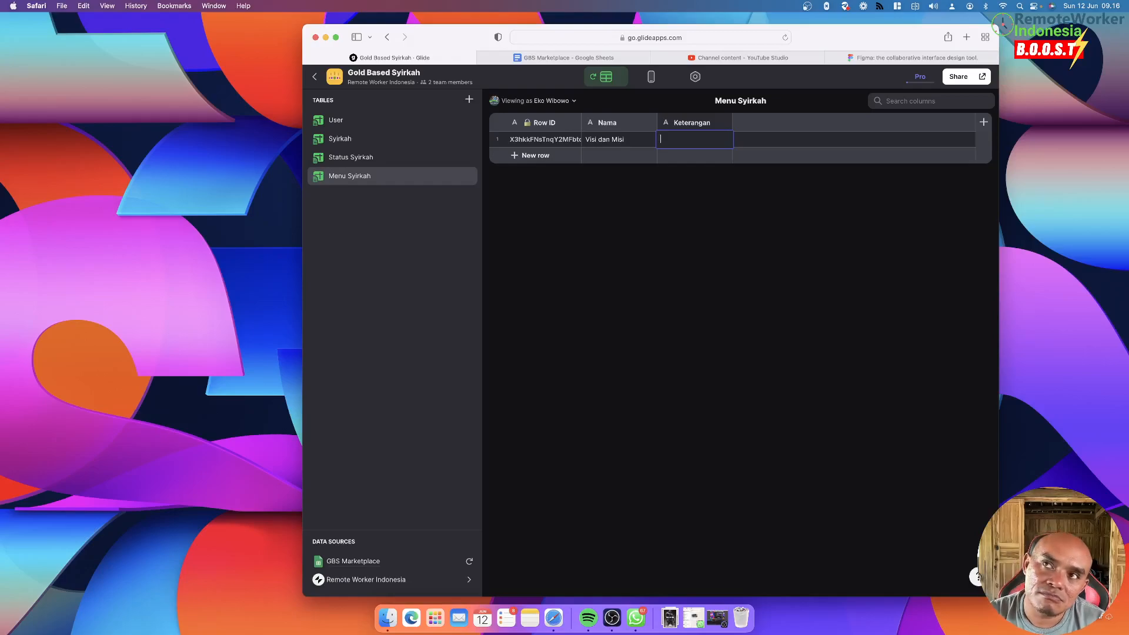
{"action": "type", "text": "Apa tujuan"}
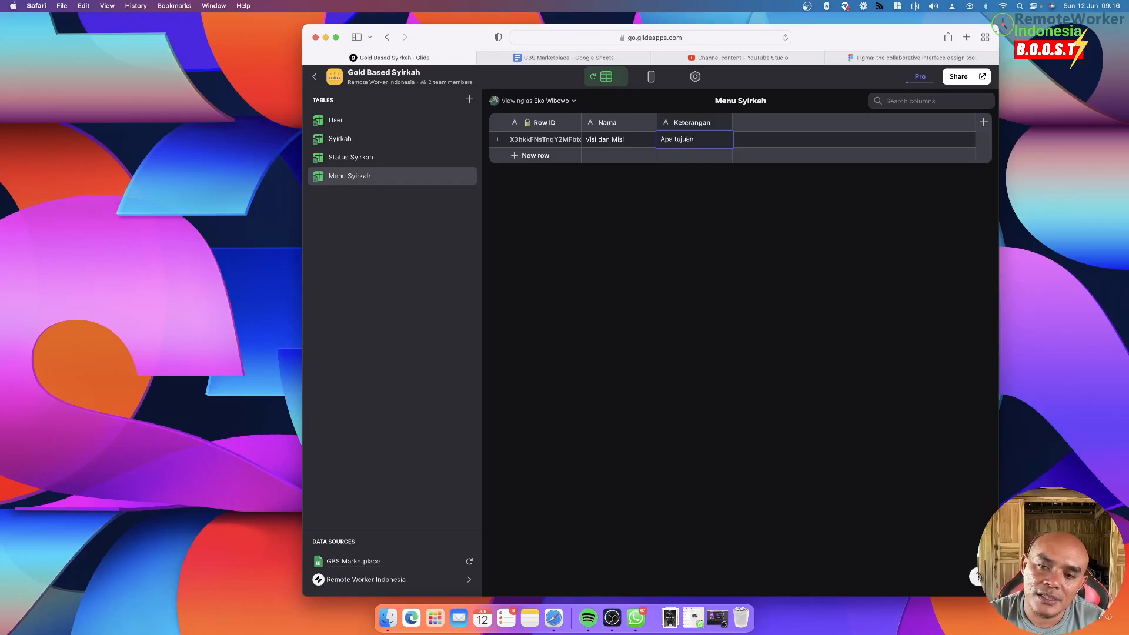
{"action": "type", "text": " Syirk"}
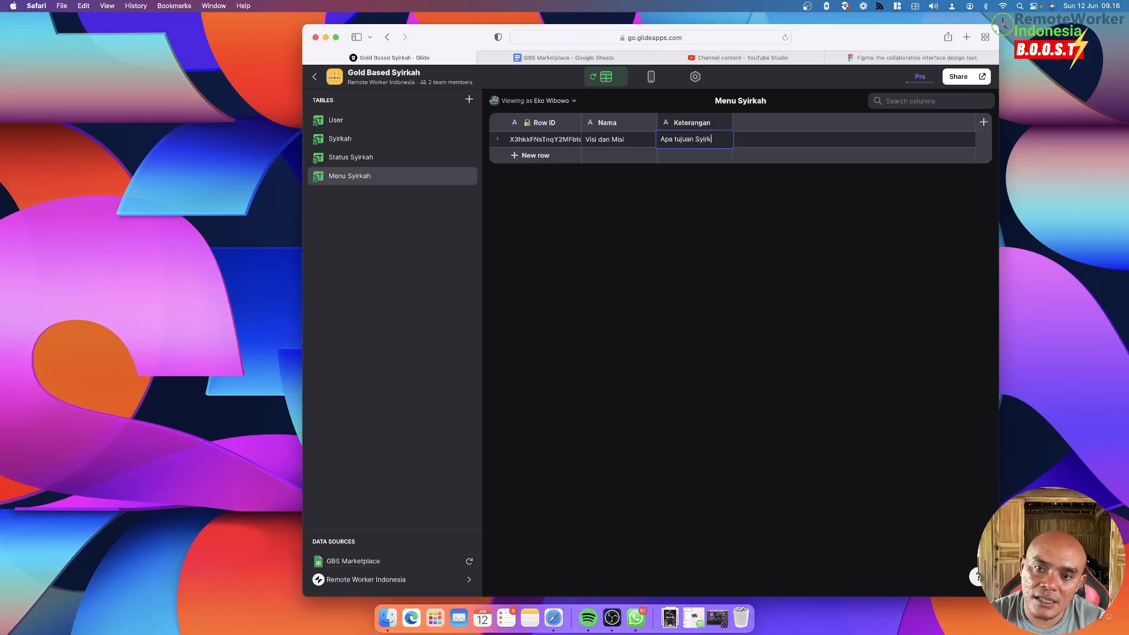
{"action": "type", "text": "ah dan c"}
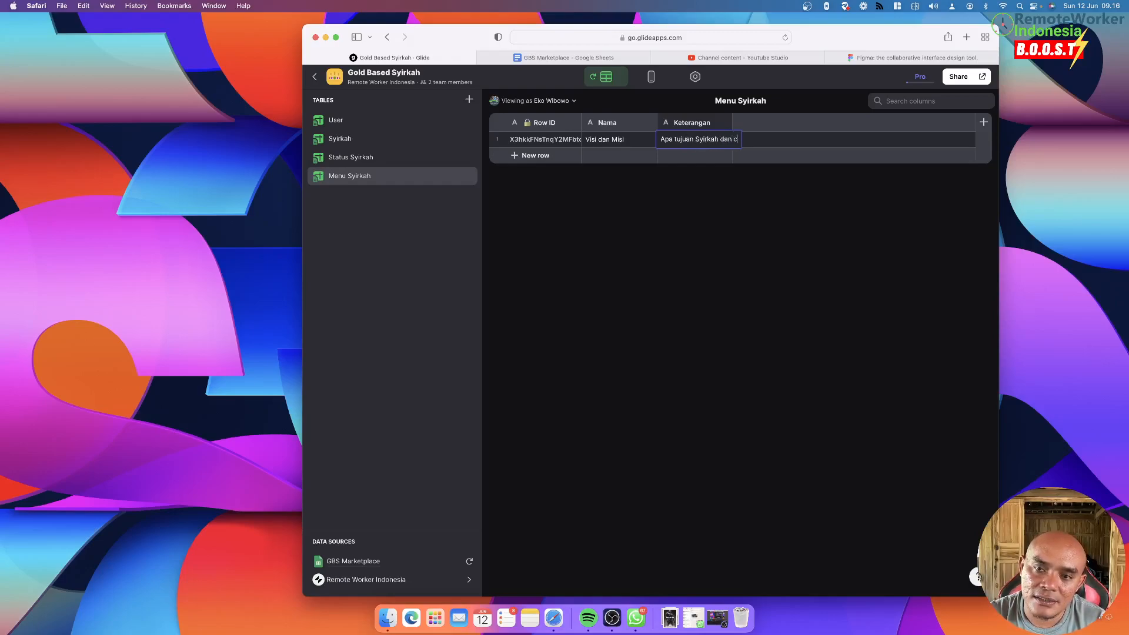
{"action": "type", "text": "ara mencapai tujuan"}
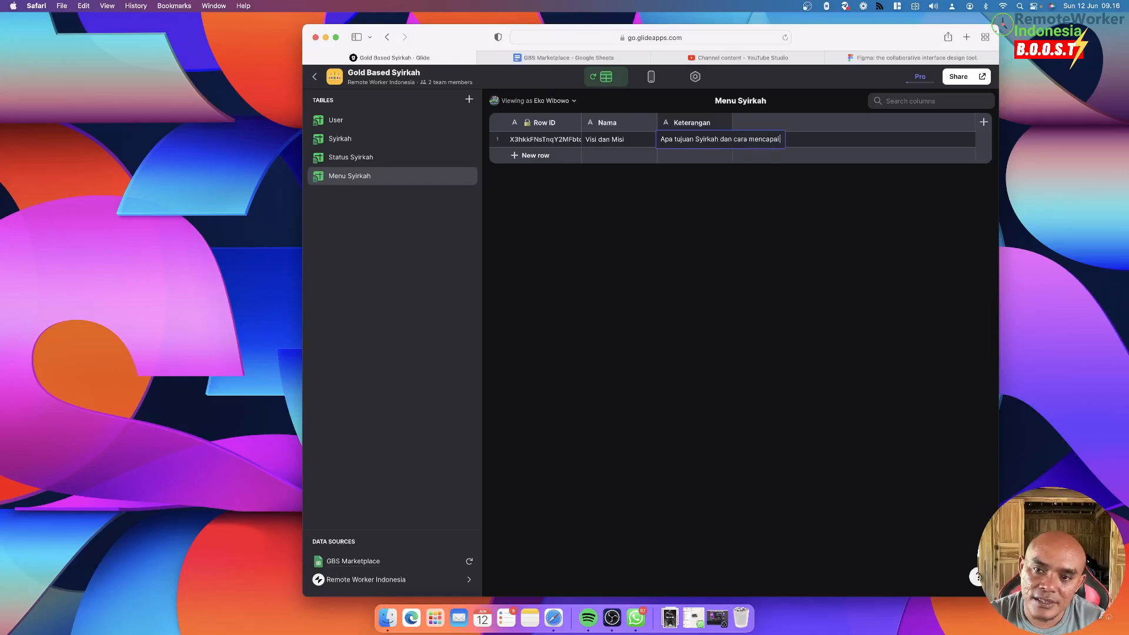
{"action": "key", "text": "Return"}
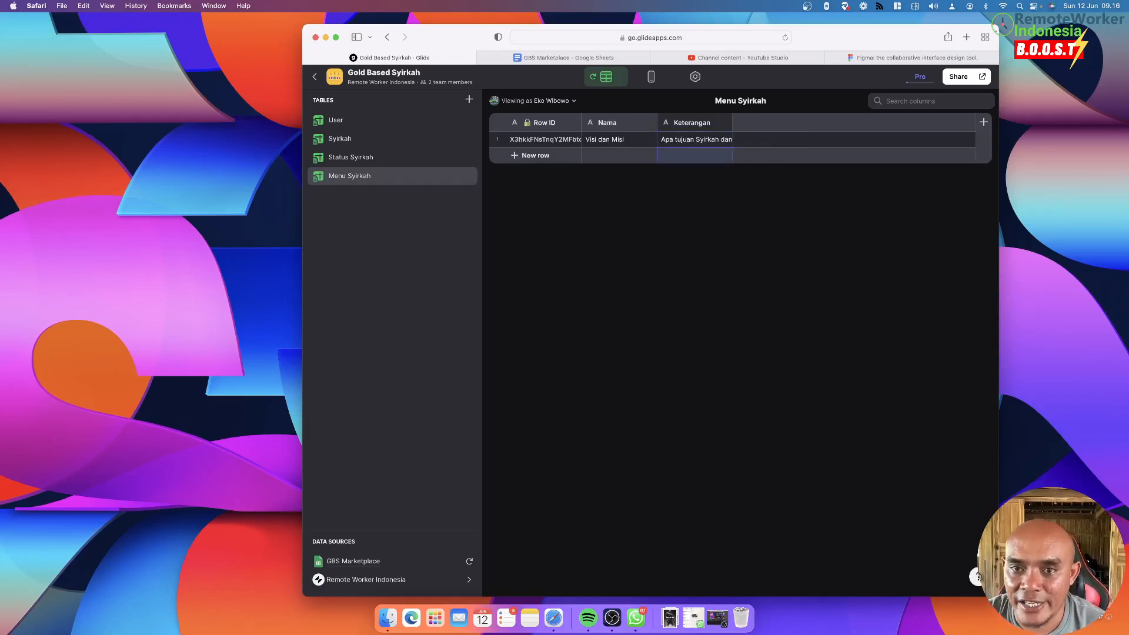
Insert an Inline List component on the Remote Worker Indonesia details screen in the app layout
{"action": "left_click", "coordinate": [649, 76]}
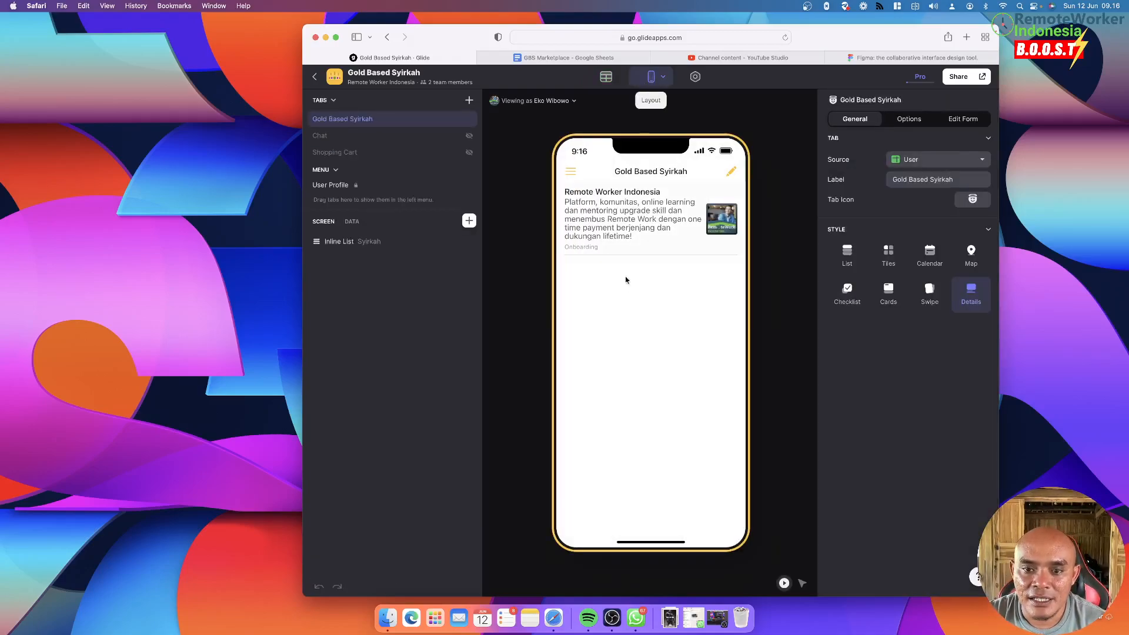
{"action": "left_click", "coordinate": [626, 271]}
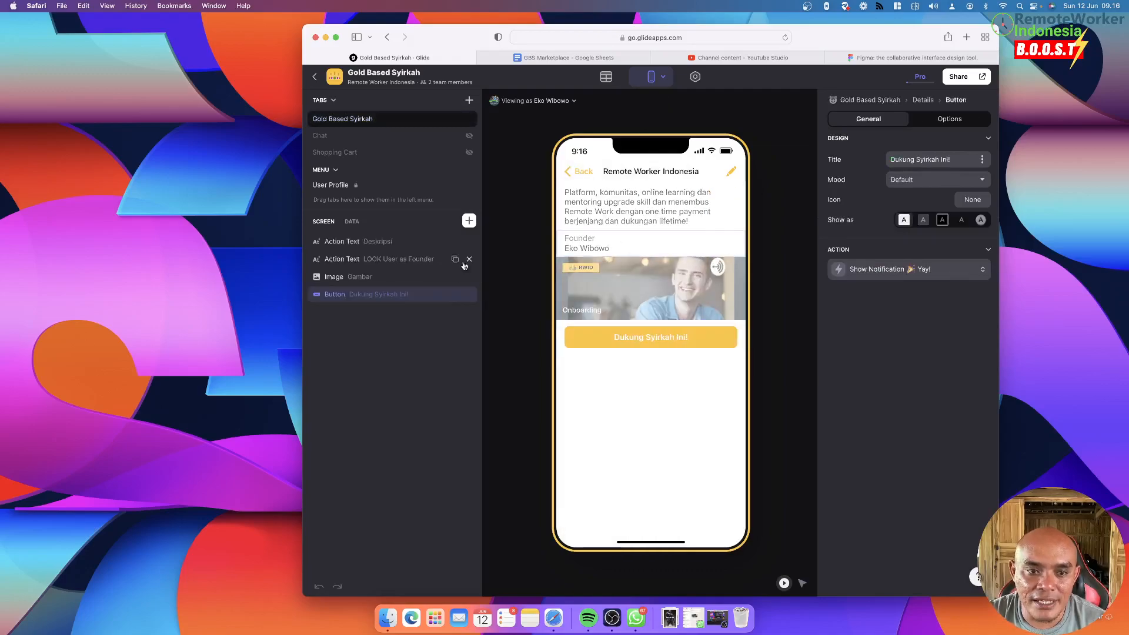
{"action": "left_click", "coordinate": [469, 221]}
{"action": "type", "text": "inline"}
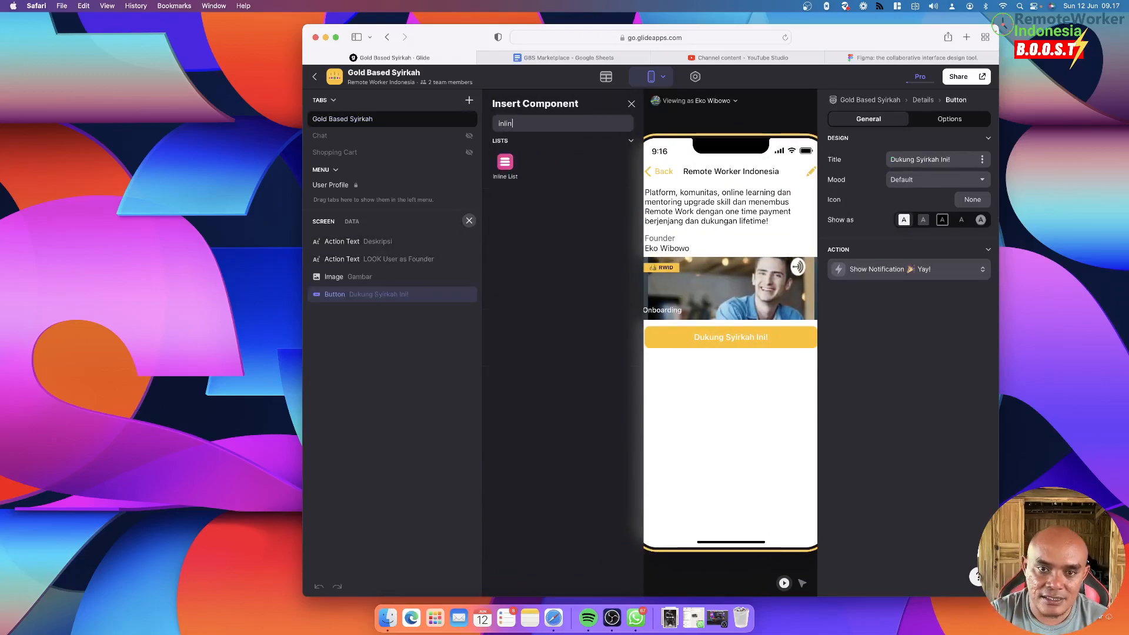
{"action": "left_click", "coordinate": [499, 168]}
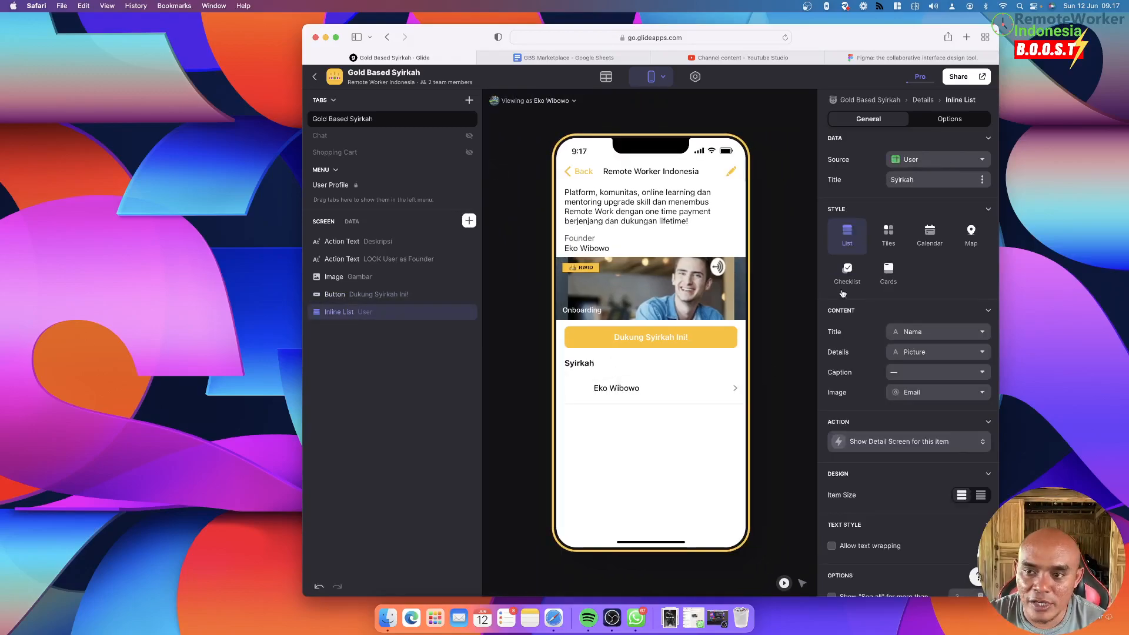
Set the inline list's source to the Menu Syirkah table and clear its title
{"action": "left_click", "coordinate": [888, 160]}
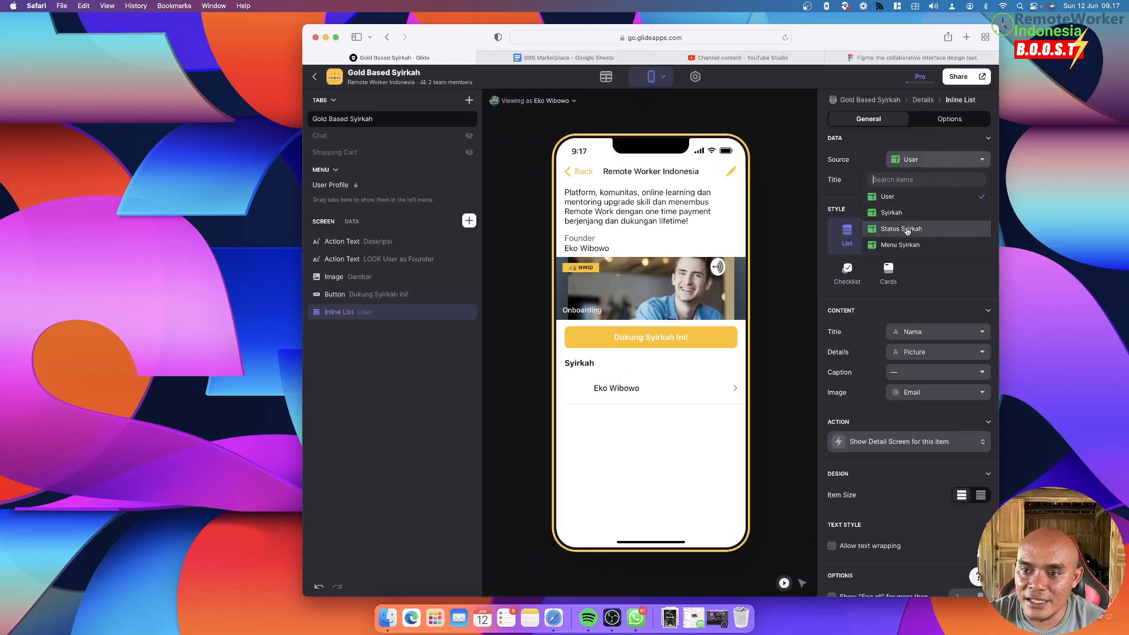
{"action": "left_click", "coordinate": [906, 245]}
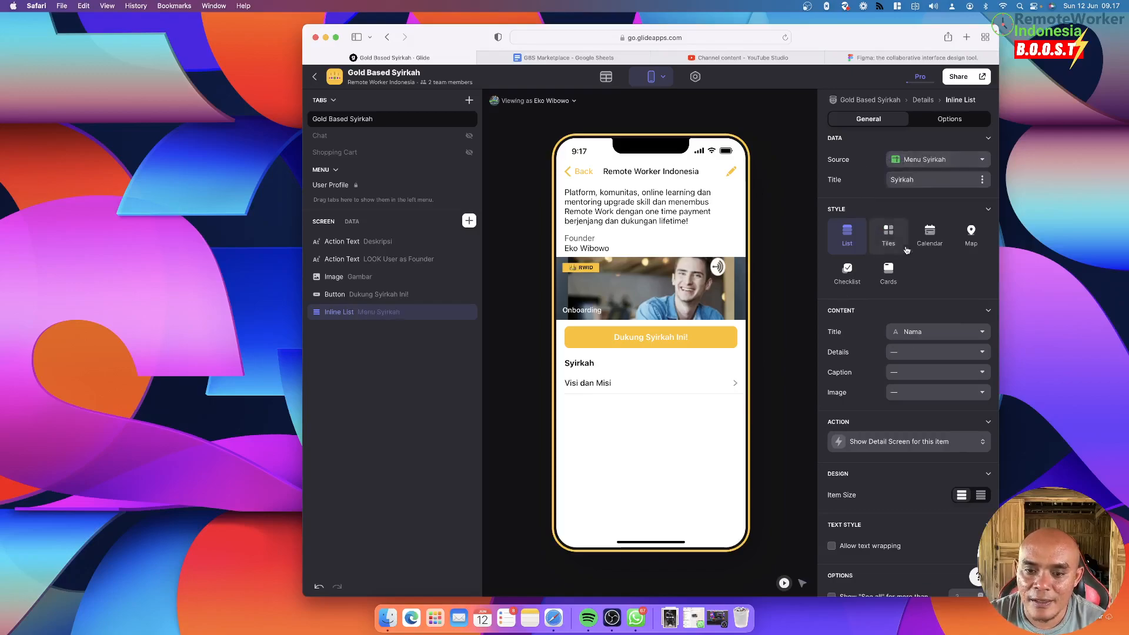
{"action": "left_click", "coordinate": [917, 181]}
{"action": "key", "text": "super+a"}
{"action": "key", "text": "super+x"}
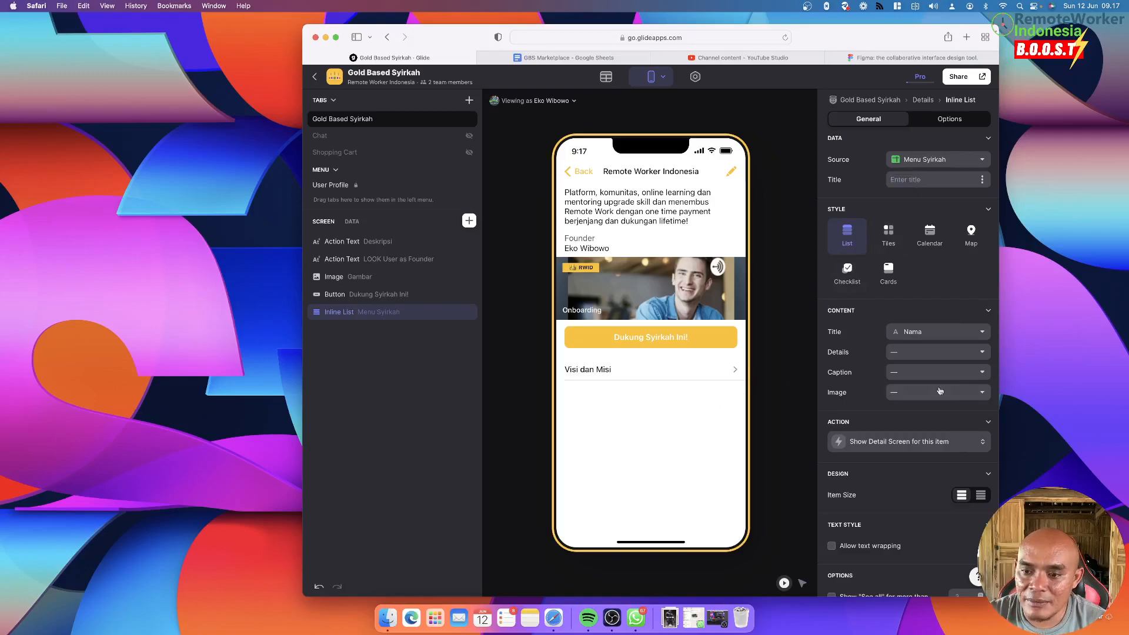
Show the Keterangan column as the details of the inline list's items
{"action": "left_click", "coordinate": [932, 352]}
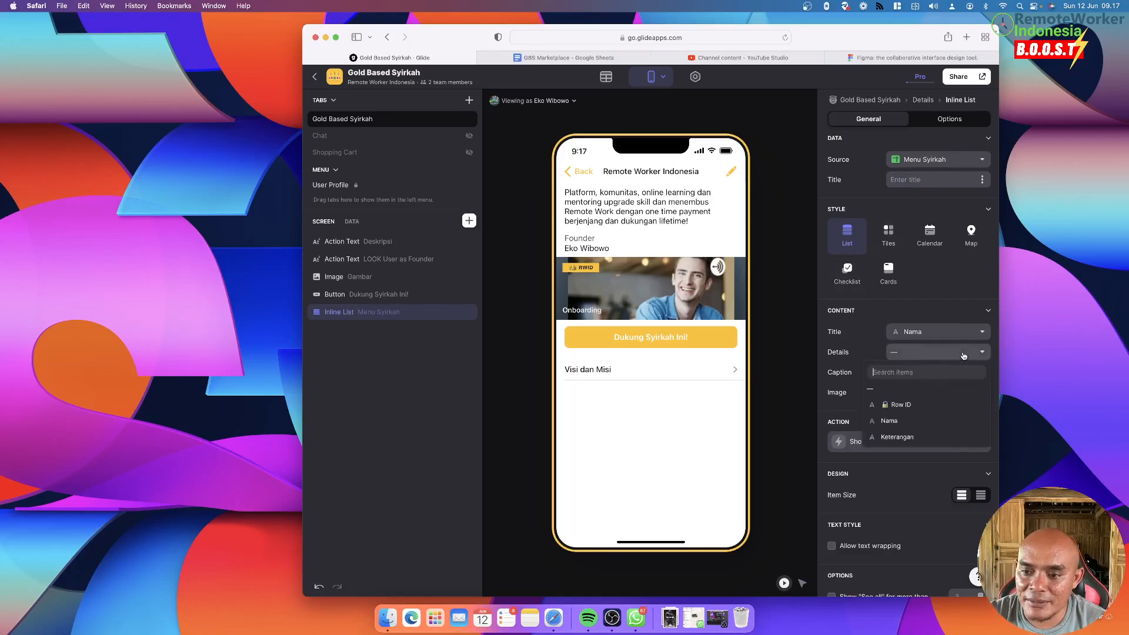
{"action": "left_click", "coordinate": [937, 435]}
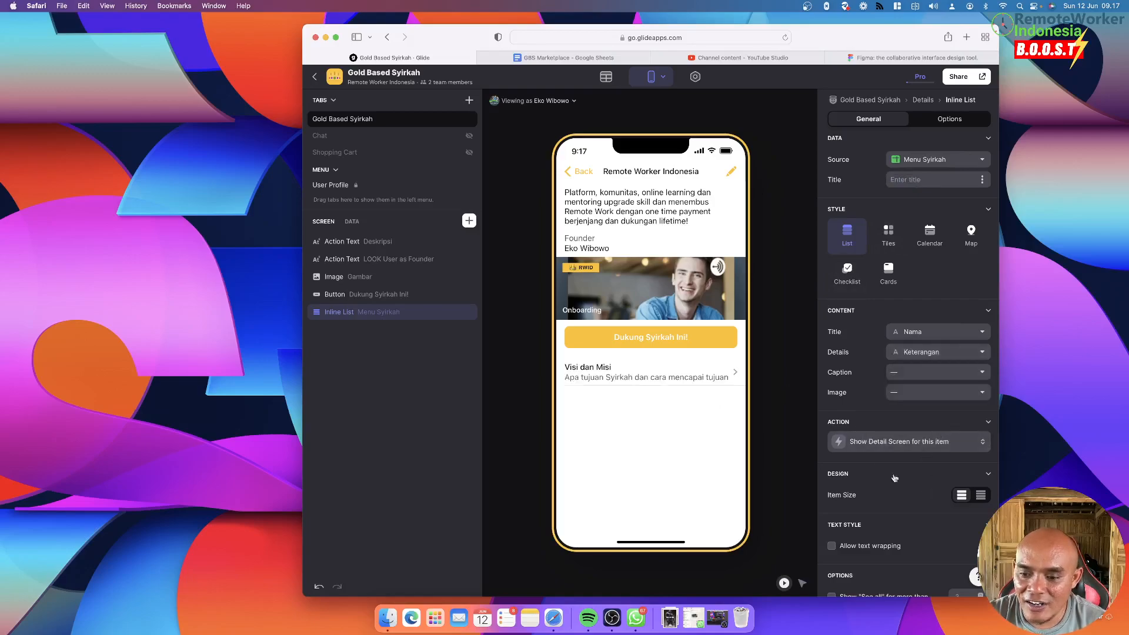
{"action": "scroll", "coordinate": [911, 482], "scroll_direction": "down", "scroll_amount": 1}
{"action": "left_click", "coordinate": [871, 534]}
Preview the detail screen of the "Visi dan Misi" item and check the Menu Syirkah data in Google Sheets
{"action": "left_click", "coordinate": [667, 388]}
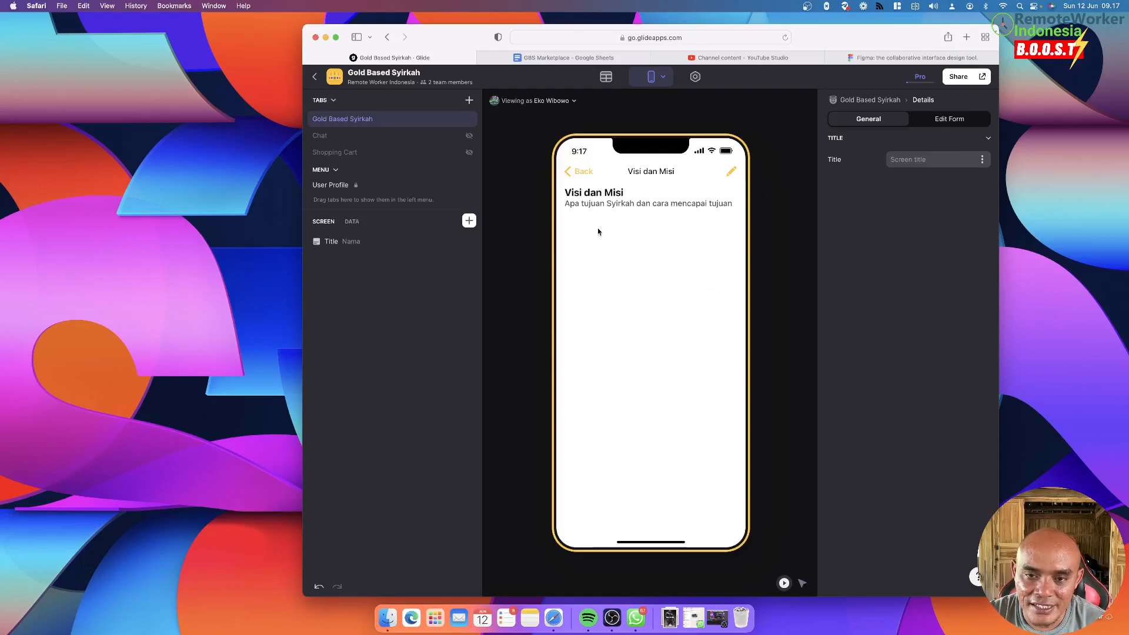
{"action": "left_click", "coordinate": [574, 175]}
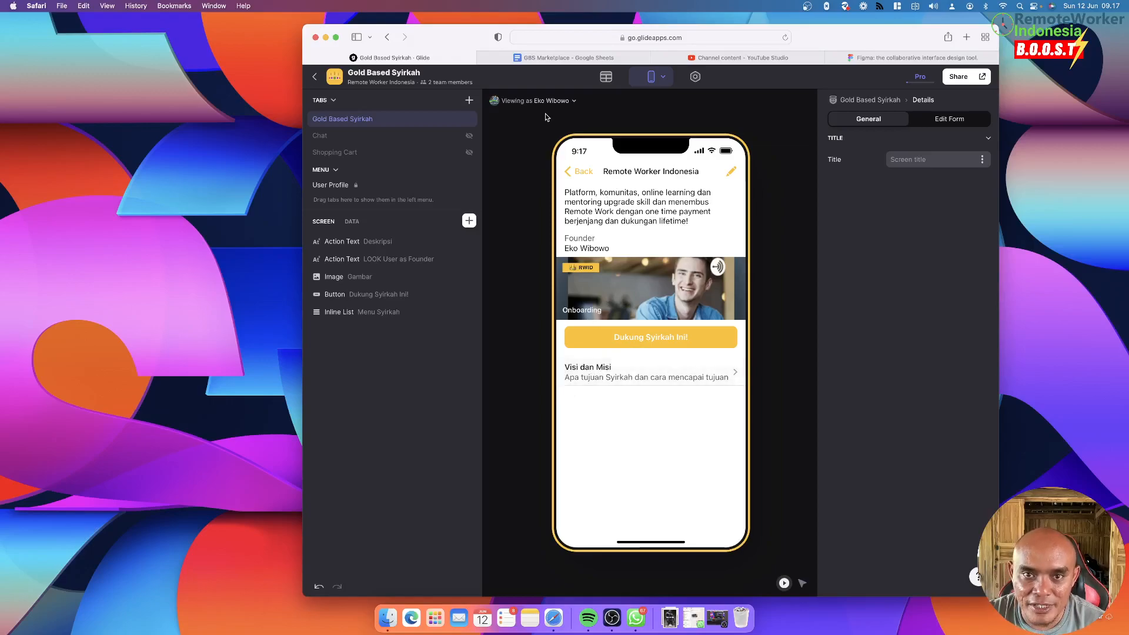
{"action": "left_click", "coordinate": [618, 59]}
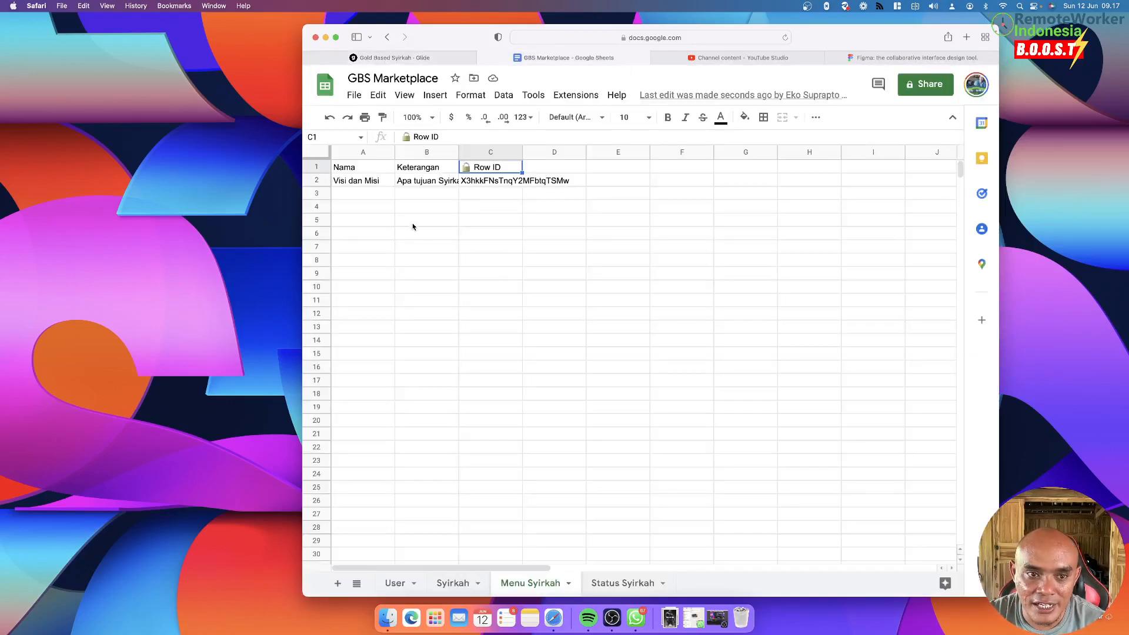
{"action": "left_click", "coordinate": [433, 61]}
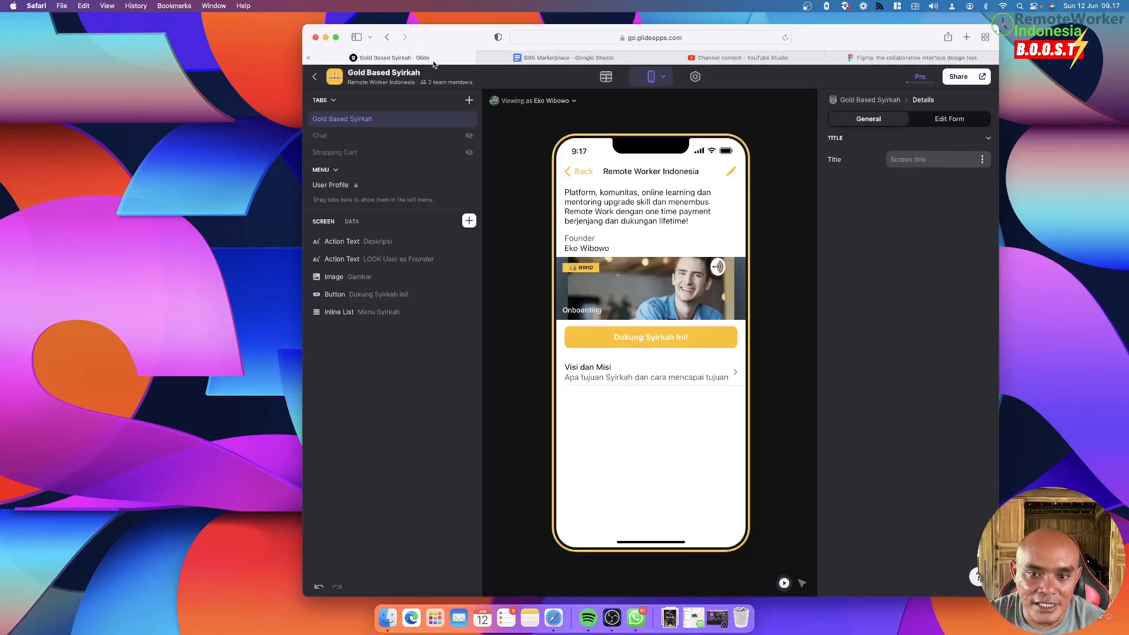
Add a second row to the Menu Syirkah table with the Nama "Produk atau Jasa"
{"action": "left_click", "coordinate": [606, 77]}
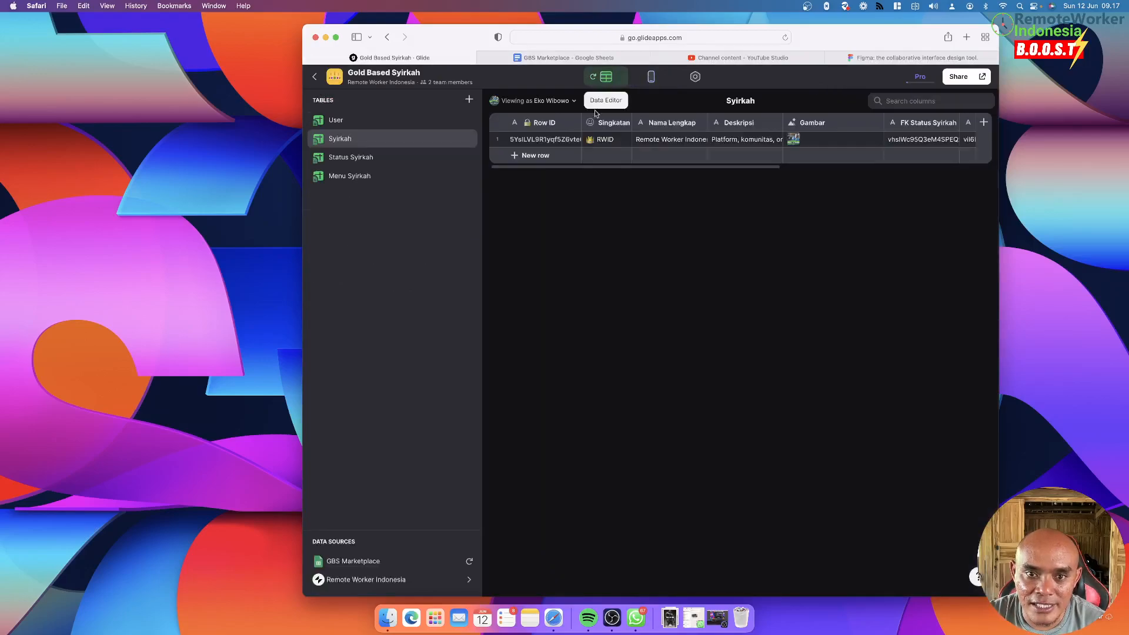
{"action": "left_click", "coordinate": [398, 176]}
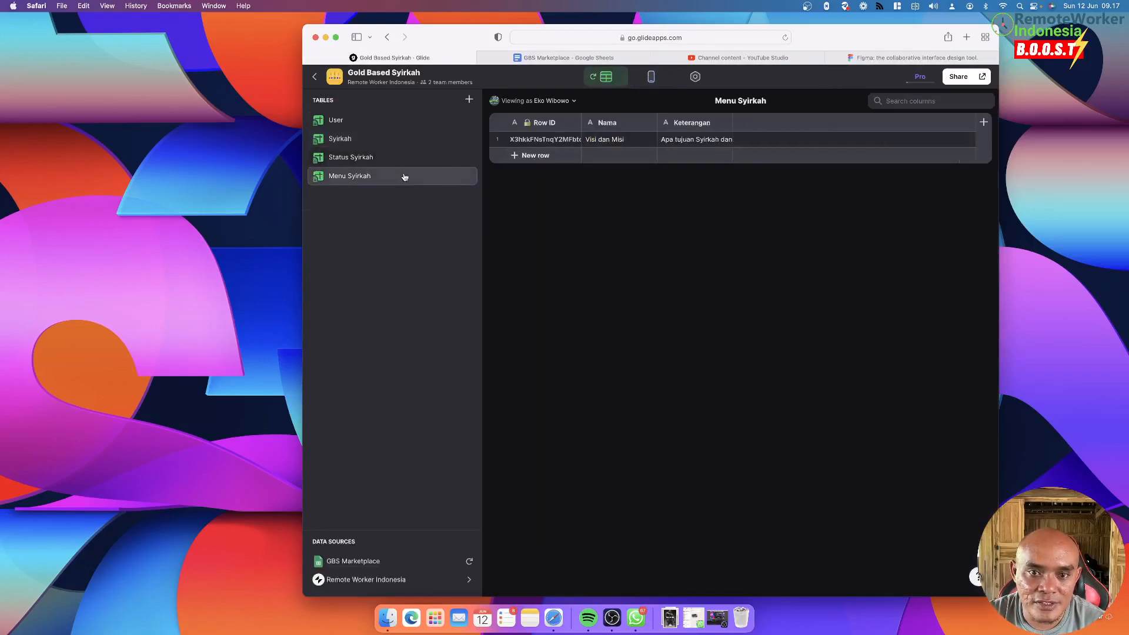
{"action": "left_click", "coordinate": [520, 158]}
{"action": "double_click", "coordinate": [615, 154]}
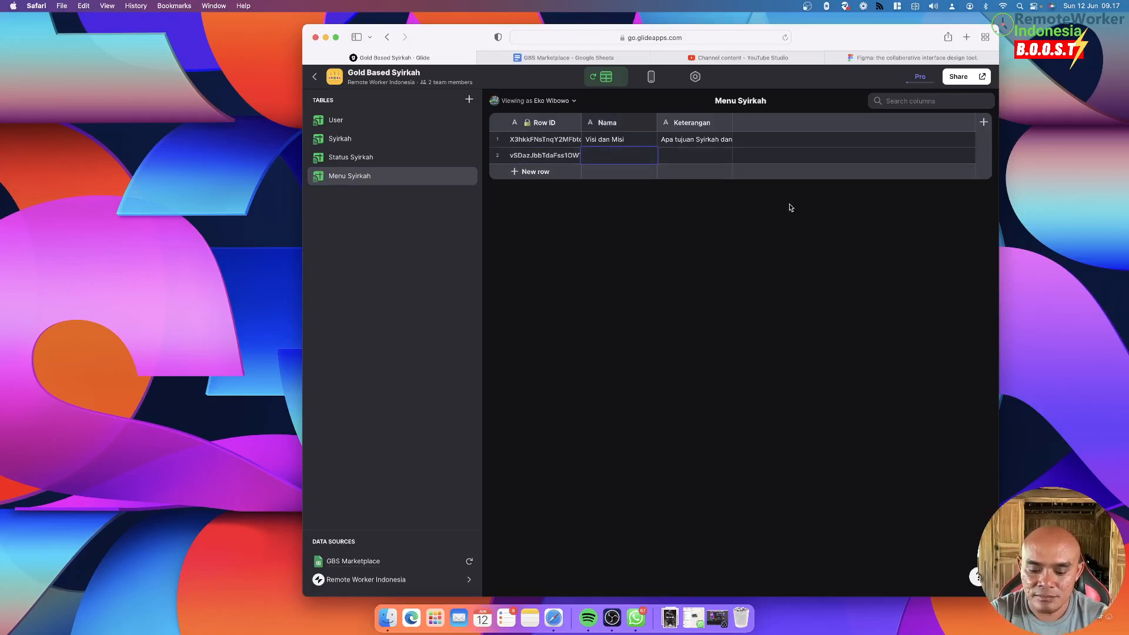
{"action": "type", "text": "Produk"}
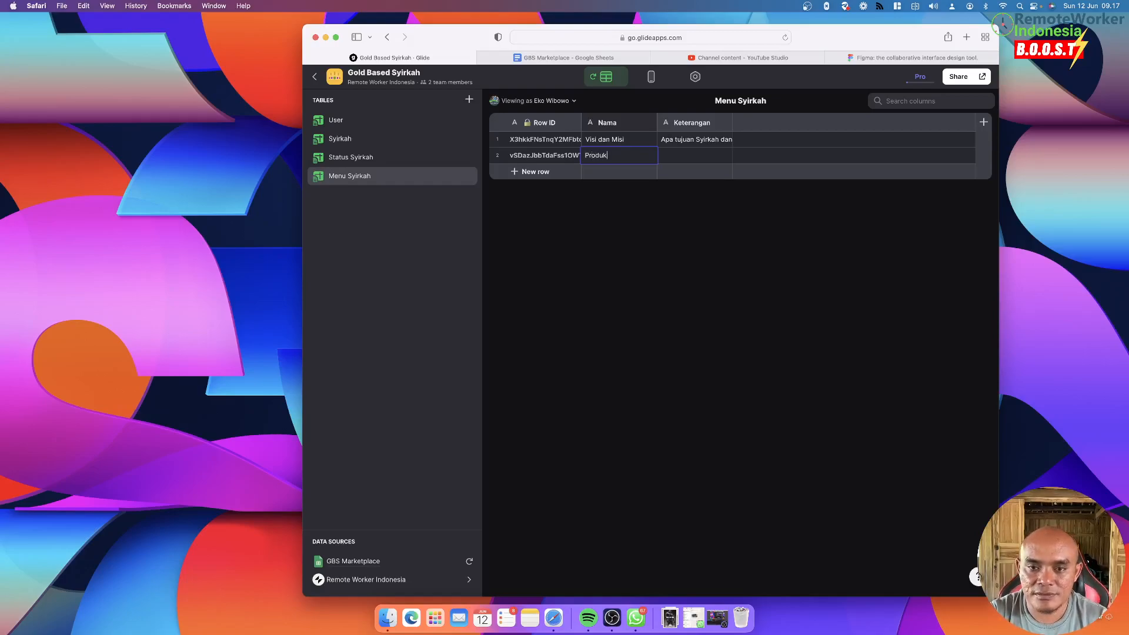
{"action": "type", "text": " dan usa"}
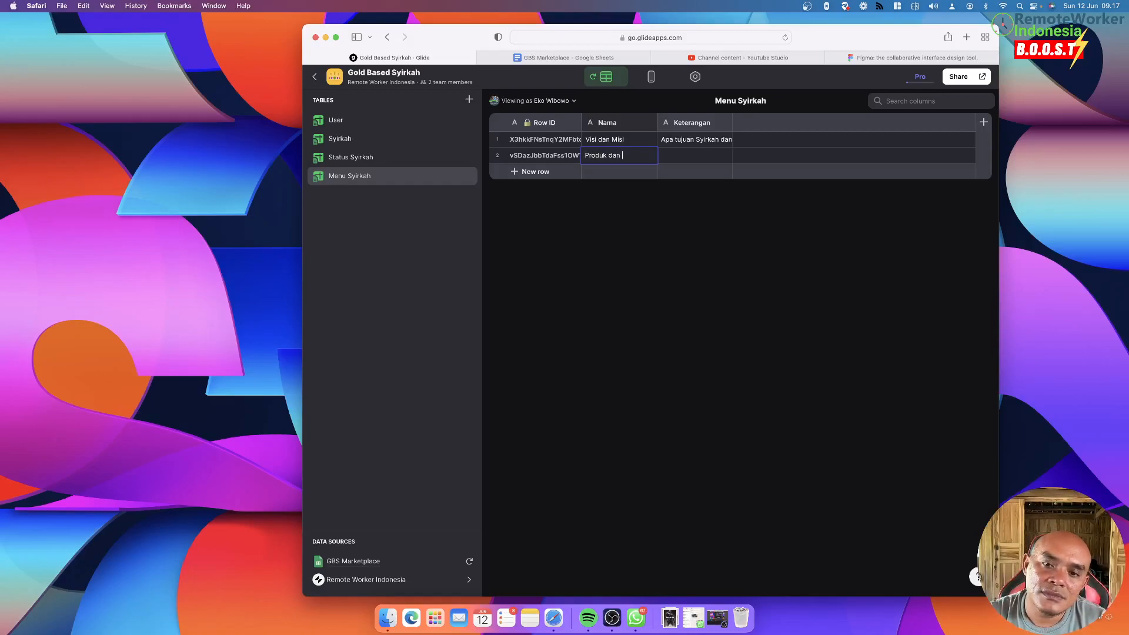
{"action": "key", "text": "BackSpace"}
{"action": "key", "text": "BackSpace"}
{"action": "key", "text": "BackSpace"}
{"action": "key", "text": "BackSpace"}
{"action": "key", "text": "BackSpace"}
{"action": "key", "text": "BackSpace"}
{"action": "key", "text": "BackSpace"}
{"action": "type", "text": "/"}
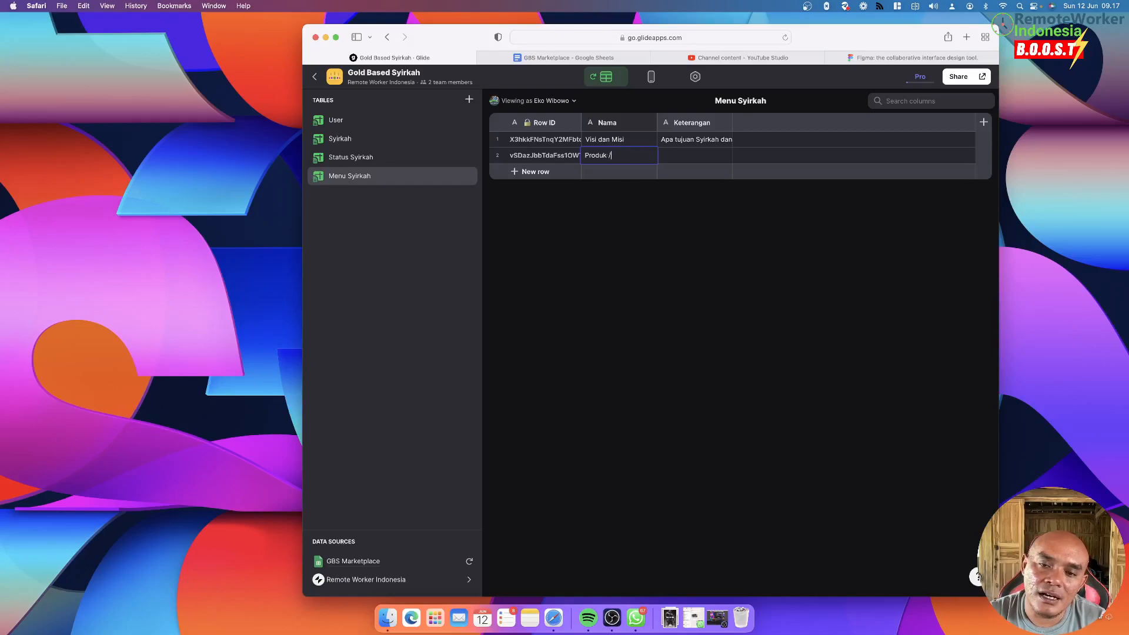
{"action": "type", "text": "tau Jasa"}
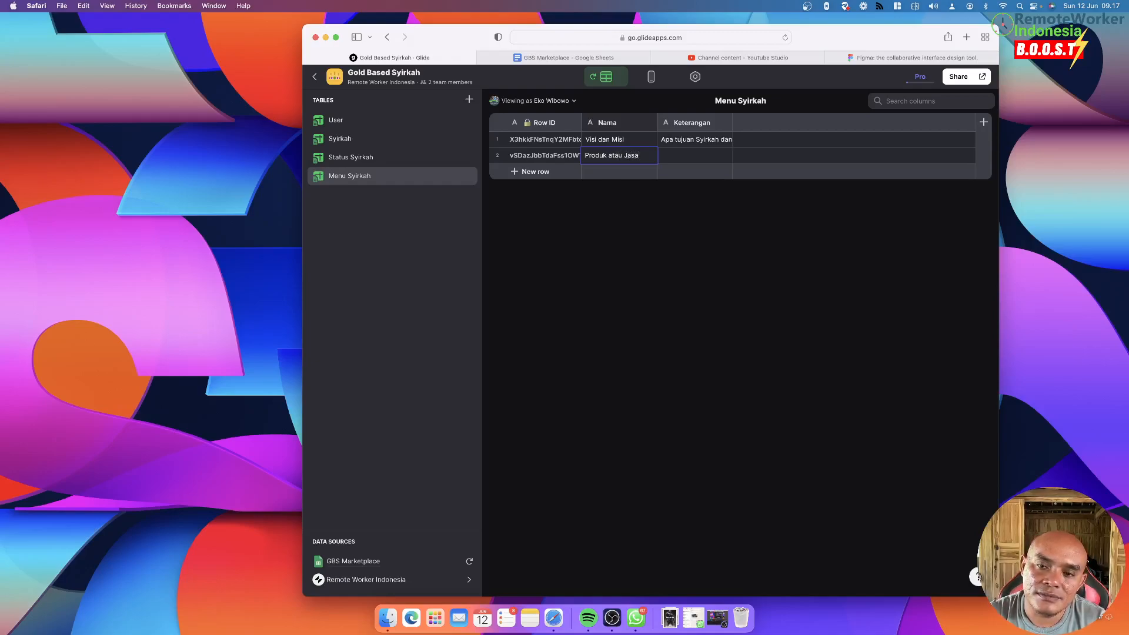
Fill in that row's Keterangan with "Apa yang dihasilkan dari Syirkah" and check the list in the app preview
{"action": "key", "text": "Tab"}
{"action": "type", "text": "Apa yang dihasilkan dari Syirkah"}
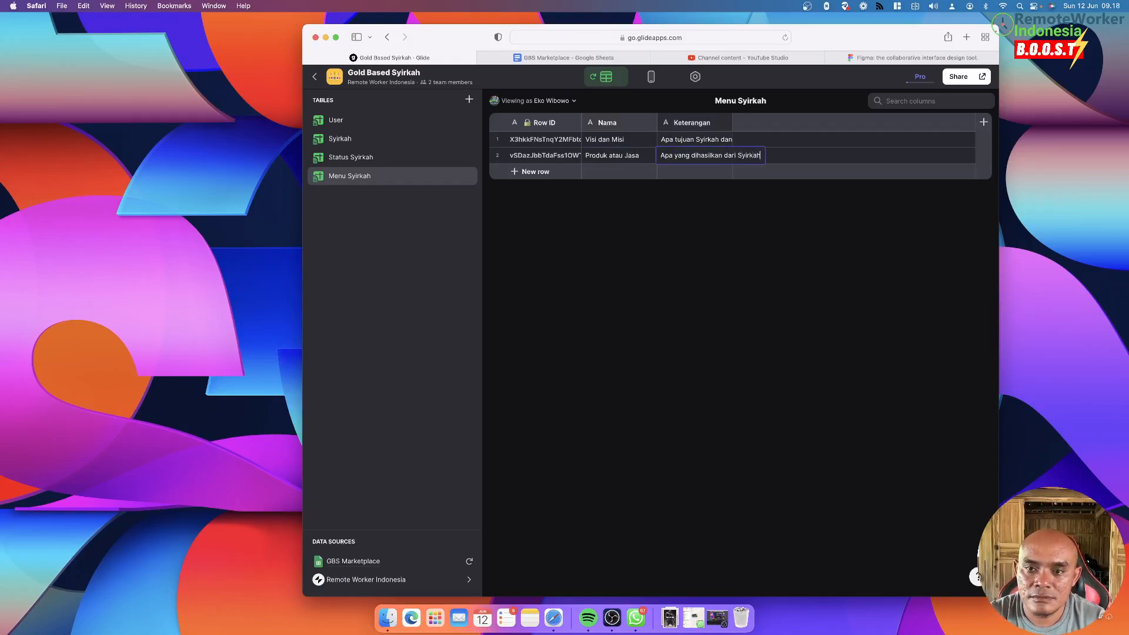
{"action": "key", "text": "Return"}
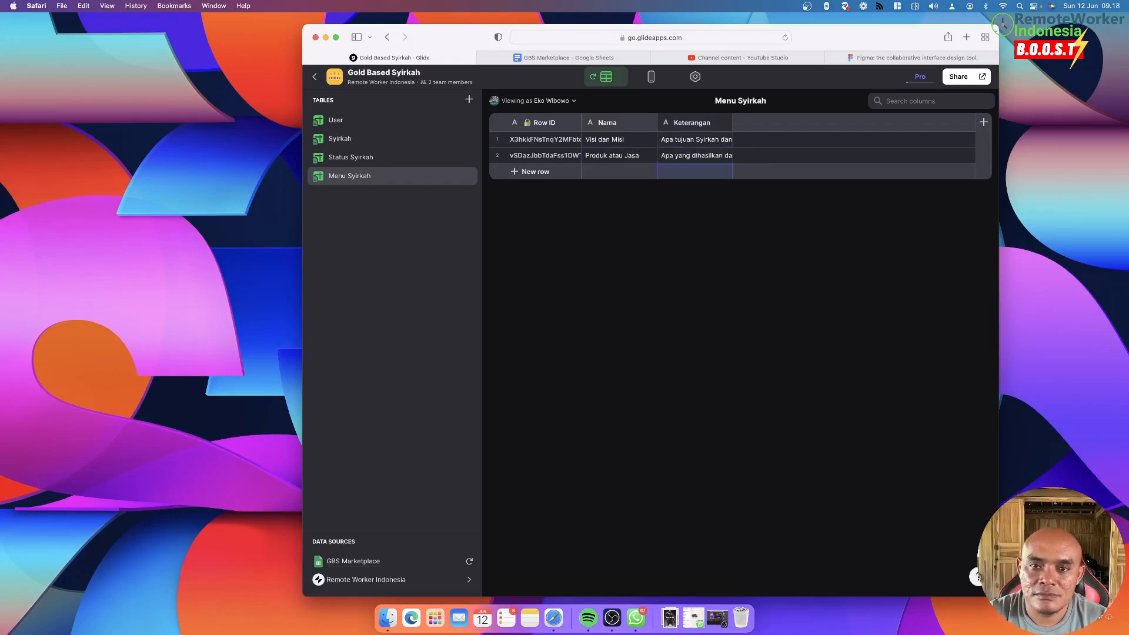
{"action": "left_click", "coordinate": [652, 78]}
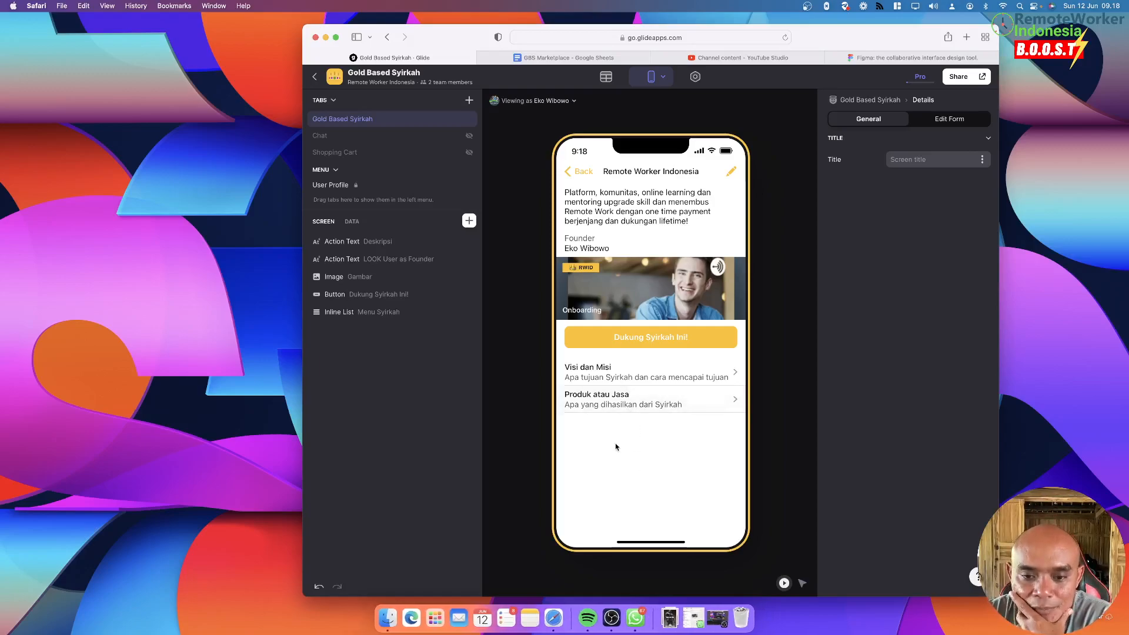
Add a third row to the Menu Syirkah table with the Nama "Tim"
{"action": "left_click", "coordinate": [606, 77]}
{"action": "left_click", "coordinate": [356, 178]}
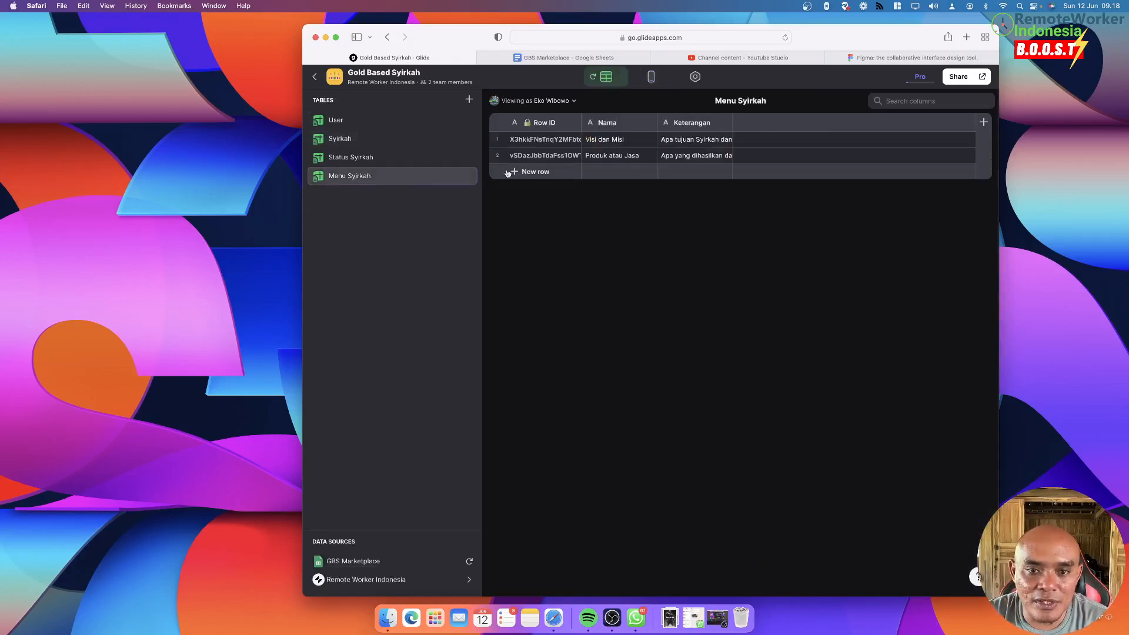
{"action": "left_click", "coordinate": [509, 172]}
{"action": "left_click", "coordinate": [657, 171]}
{"action": "left_click", "coordinate": [625, 172]}
{"action": "type", "text": "Tim"}
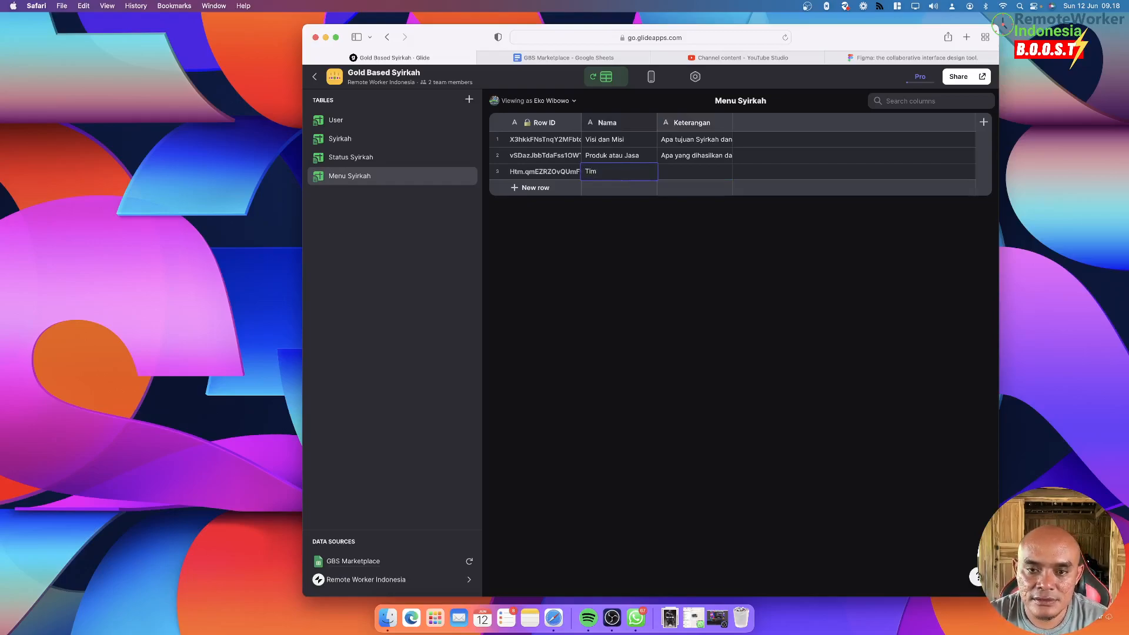
Fill in the Keterangan of the "Tim" row with "Siapa saja penggerak Syirkah" and check the list in the app preview
{"action": "key", "text": "Tab"}
{"action": "type", "text": "Siapa saja dibalik "}
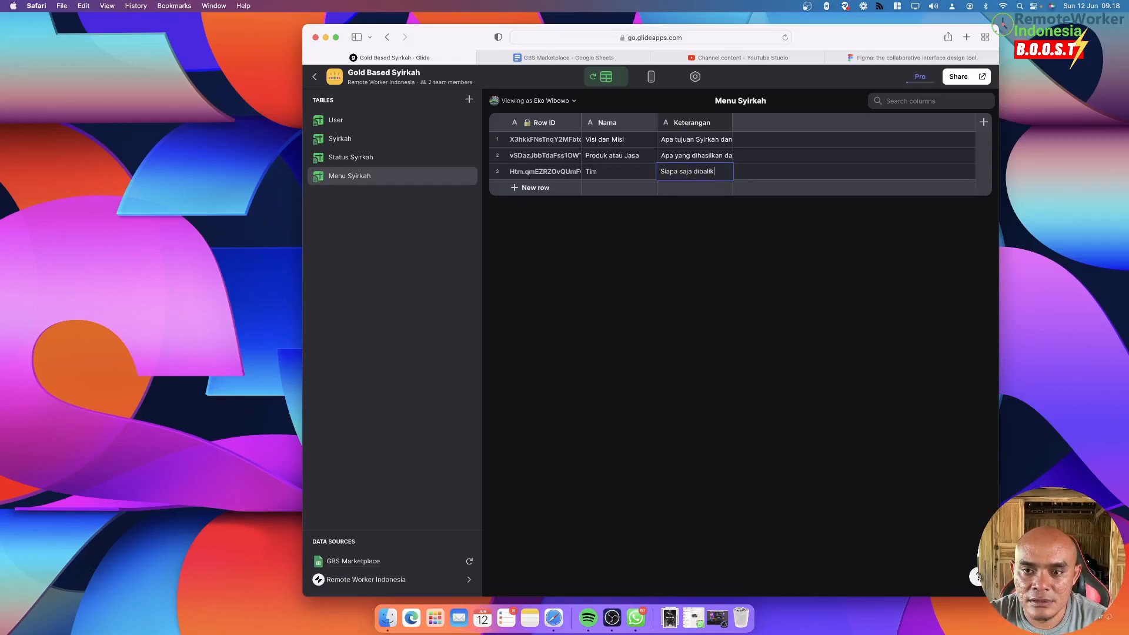
{"action": "type", "text": "Syirkah ini"}
{"action": "key", "text": "BackSpace"}
{"action": "key", "text": "BackSpace"}
{"action": "key", "text": "BackSpace"}
{"action": "key", "text": "BackSpace"}
{"action": "key", "text": "BackSpace"}
{"action": "key", "text": "BackSpace"}
{"action": "key", "text": "BackSpace"}
{"action": "key", "text": "BackSpace"}
{"action": "key", "text": "BackSpace"}
{"action": "key", "text": "BackSpace"}
{"action": "key", "text": "BackSpace"}
{"action": "key", "text": "BackSpace"}
{"action": "key", "text": "BackSpace"}
{"action": "key", "text": "BackSpace"}
{"action": "key", "text": "BackSpace"}
{"action": "key", "text": "BackSpace"}
{"action": "key", "text": "BackSpace"}
{"action": "key", "text": "BackSpace"}
{"action": "key", "text": "BackSpace"}
{"action": "type", "text": "penge"}
{"action": "key", "text": "BackSpace"}
{"action": "type", "text": "gerak Syi"}
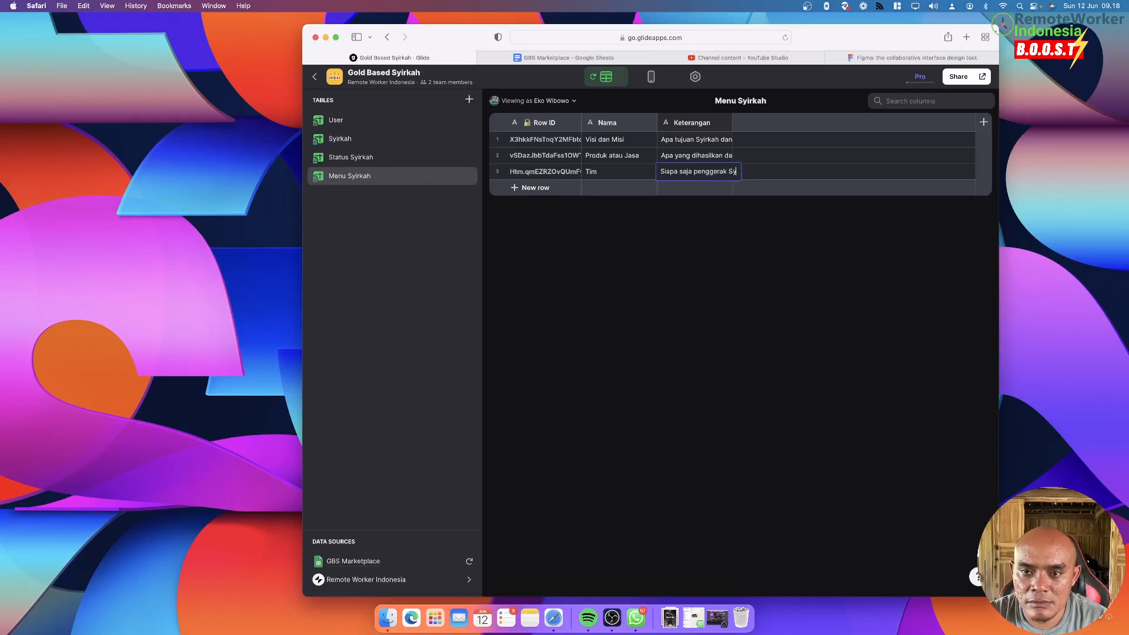
{"action": "key", "text": "BackSpace"}
{"action": "type", "text": "irkah"}
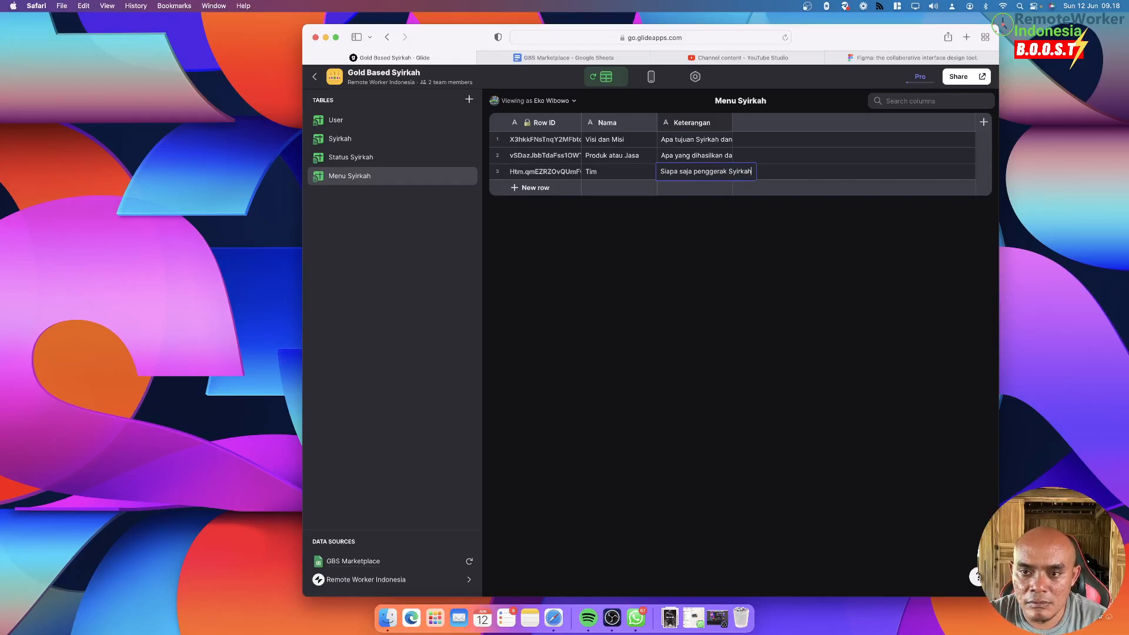
{"action": "key", "text": "Return"}
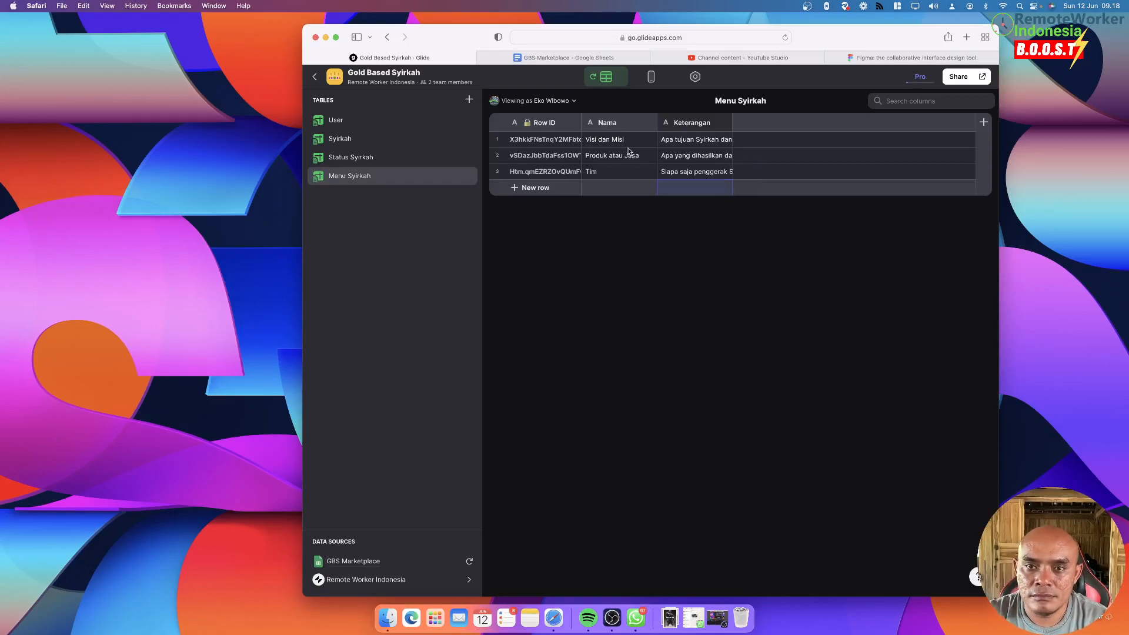
{"action": "left_click", "coordinate": [651, 78]}
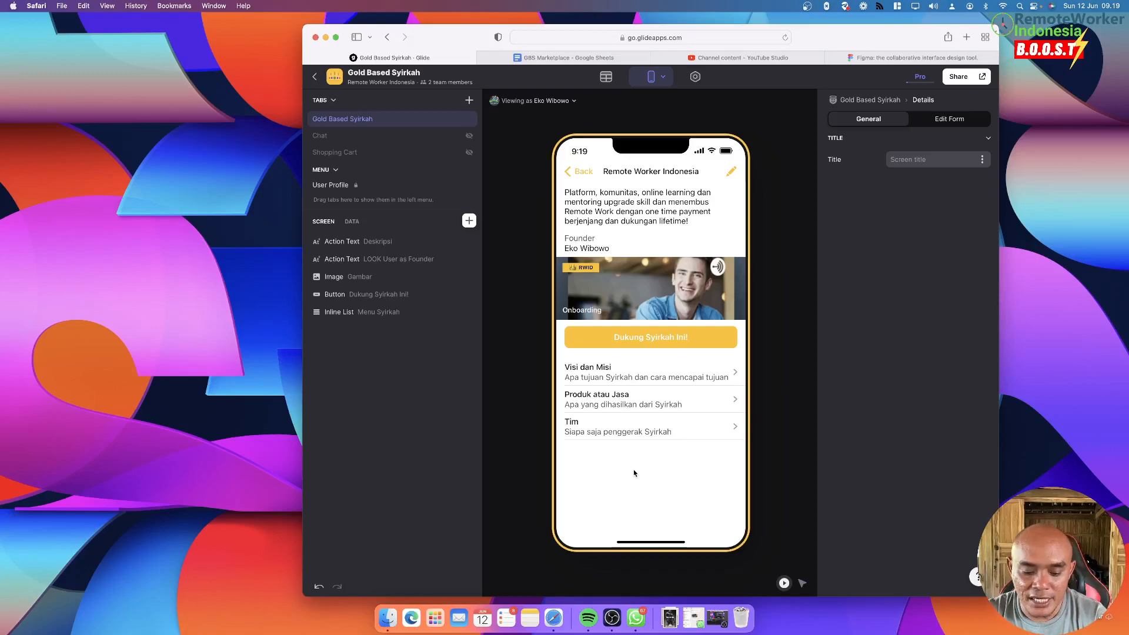
Open report.remoteworker.id in a new browser tab and examine the most recent months of the sales performance chart
{"action": "key", "text": "super+t"}
{"action": "type", "text": "report.remoteworker.id"}
{"action": "key", "text": "Return"}
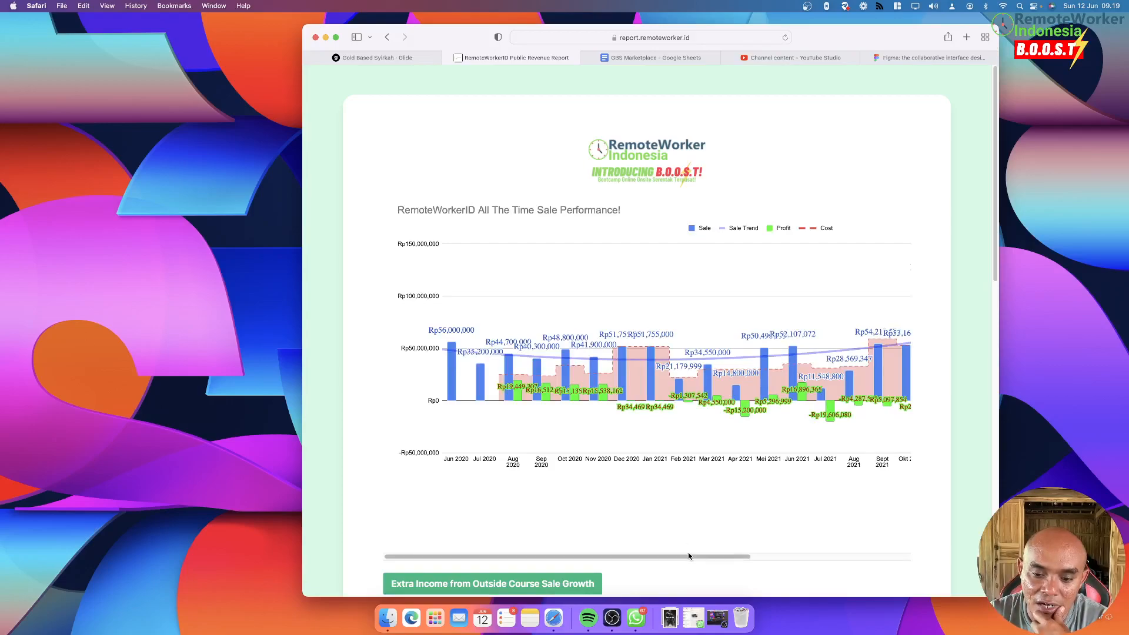
{"action": "left_click_drag", "start_coordinate": [688, 556], "coordinate": [907, 524]}
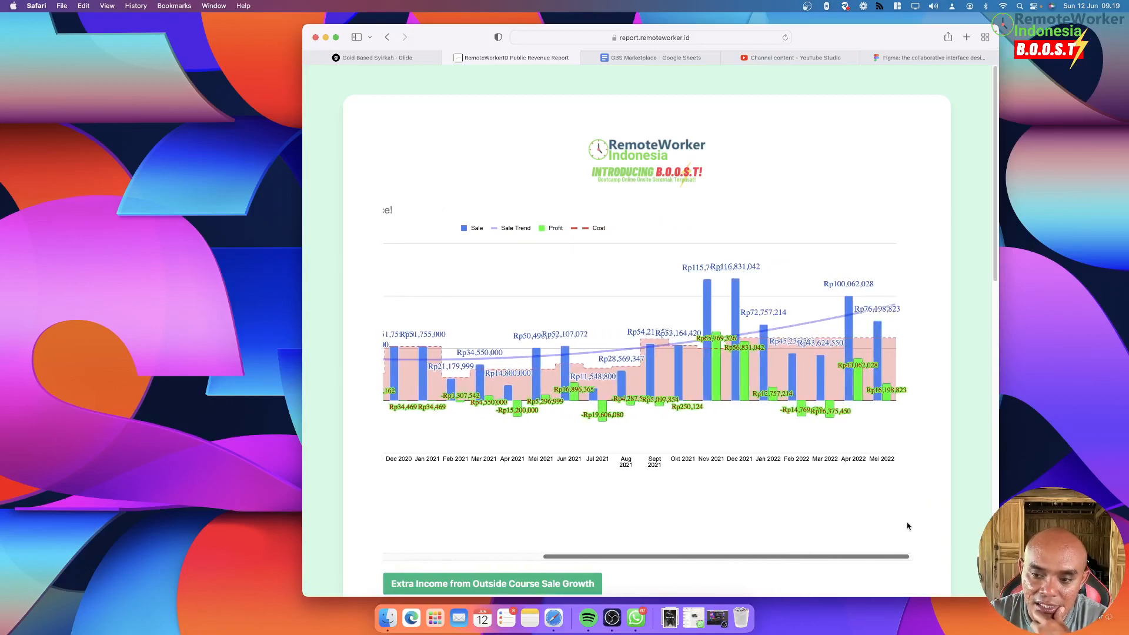
{"action": "mouse_move", "coordinate": [901, 392]}
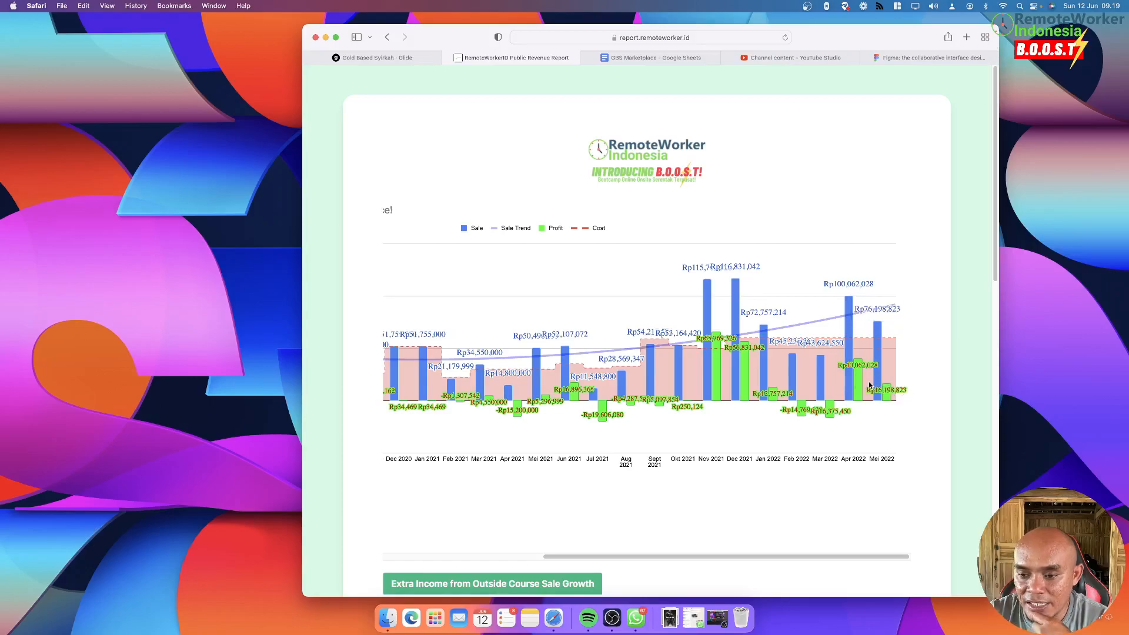
Open Calculator and divide 16000000 by 3
{"action": "key", "text": "super+space"}
{"action": "type", "text": "calc"}
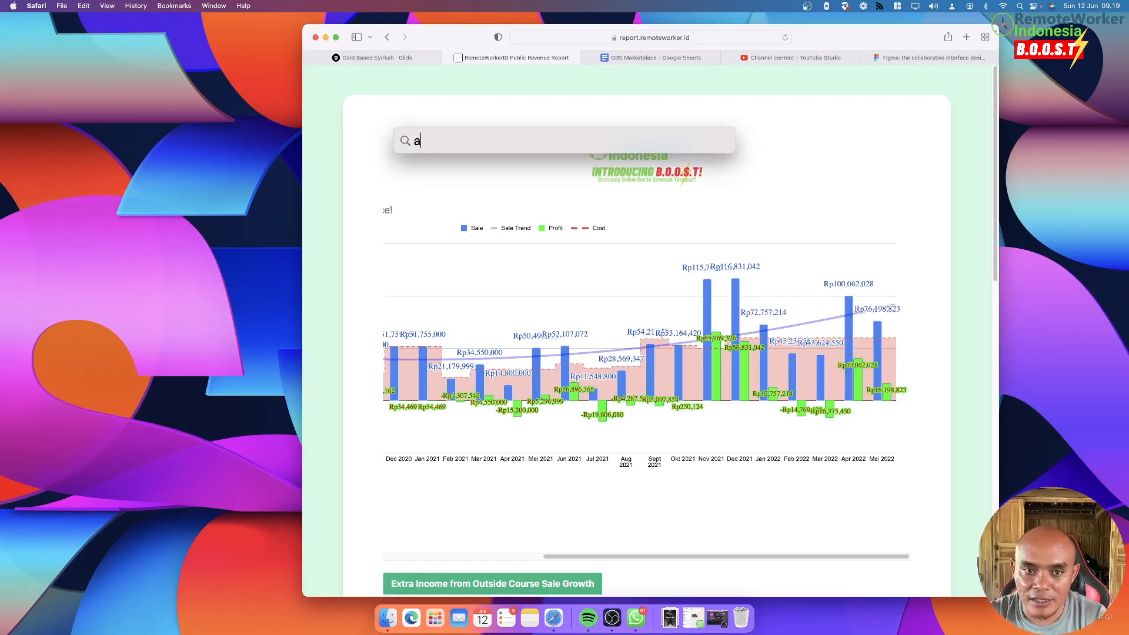
{"action": "key", "text": "Return"}
{"action": "type", "text": "160"}
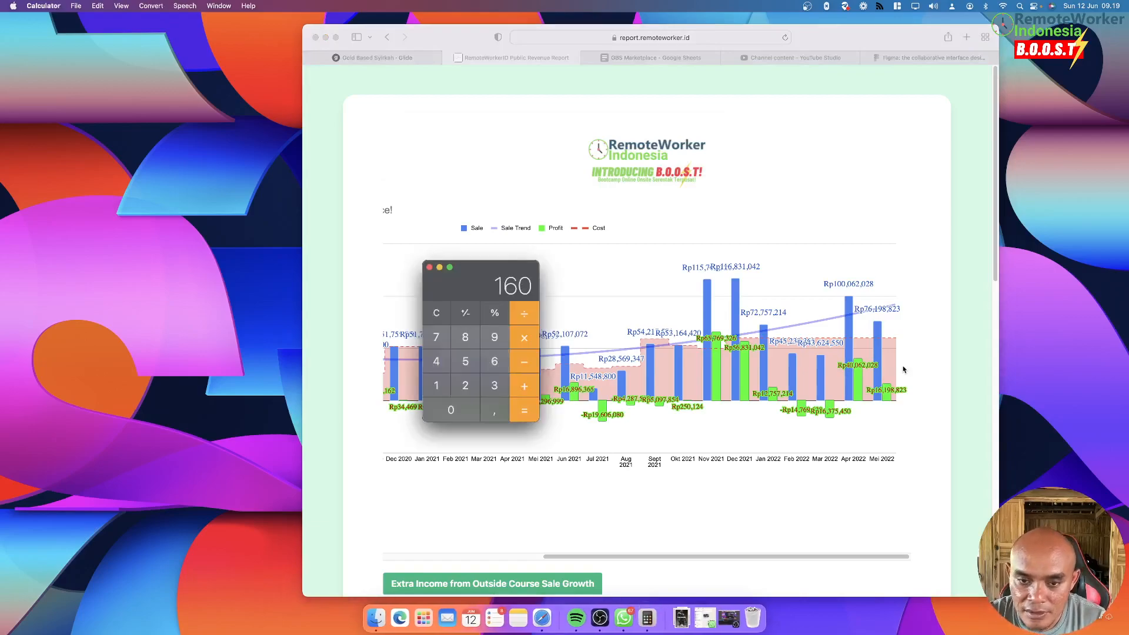
{"action": "type", "text": "00000/3"}
{"action": "key", "text": "Return"}
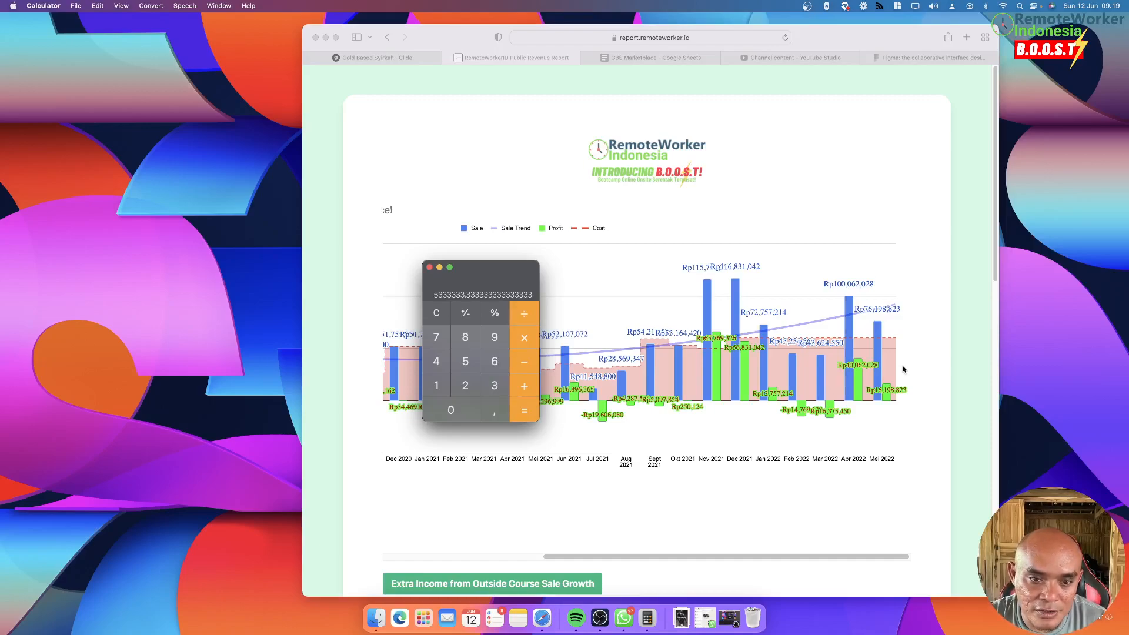
{"action": "key", "text": "Escape"}
{"action": "type", "text": "16"}
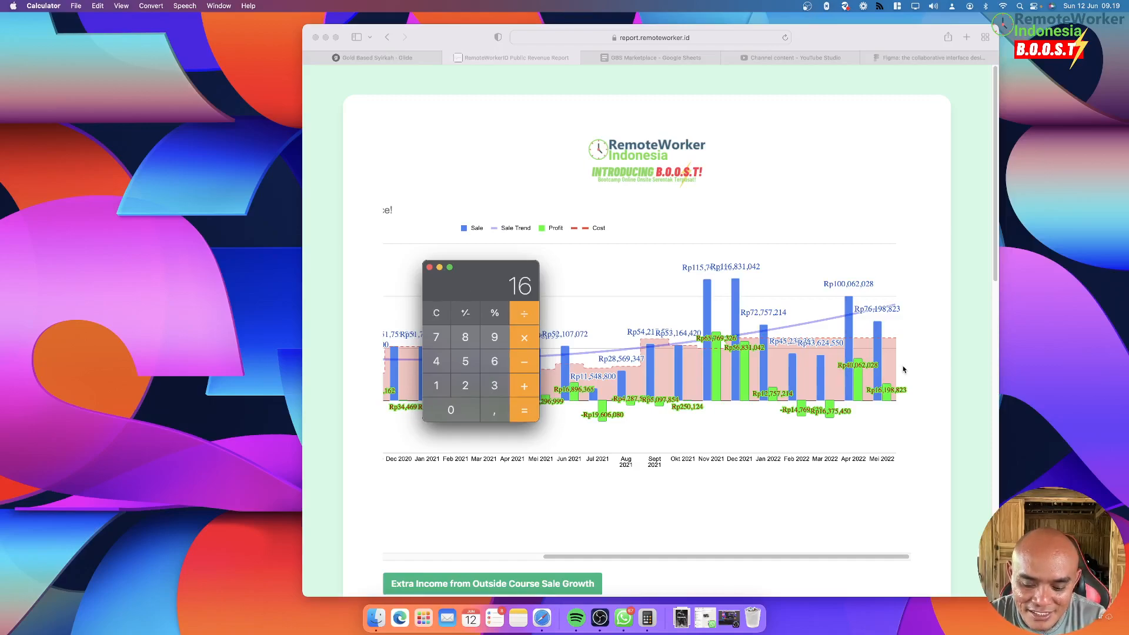
{"action": "type", "text": "000000/3"}
{"action": "key", "text": "Return"}
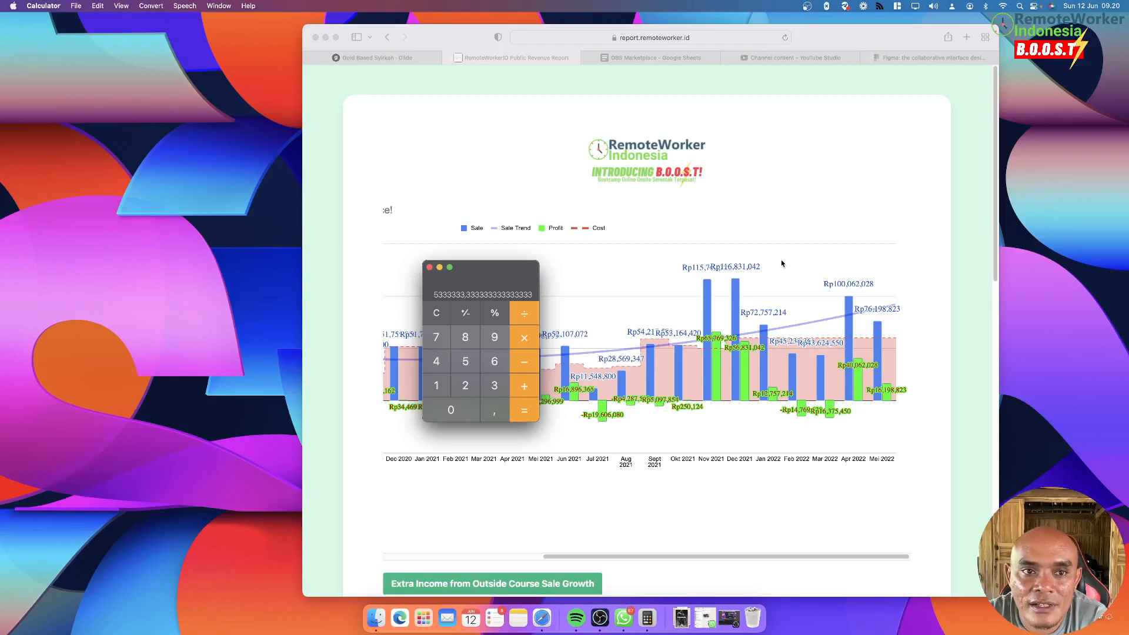
{"action": "left_click_drag", "start_coordinate": [506, 264], "coordinate": [507, 263]}
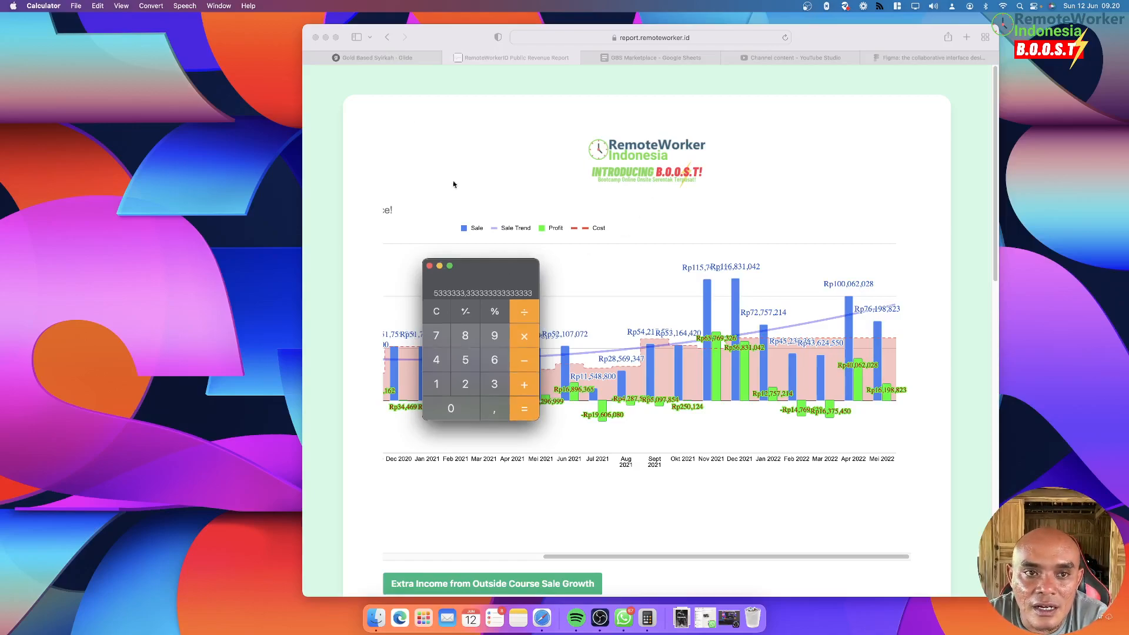
Return to the Gold Based Syirkah app in Glide and add a fourth Menu Syirkah row with the Nama "Biaya yang Dibutuhkan"
{"action": "left_click", "coordinate": [411, 65]}
{"action": "left_click", "coordinate": [411, 66]}
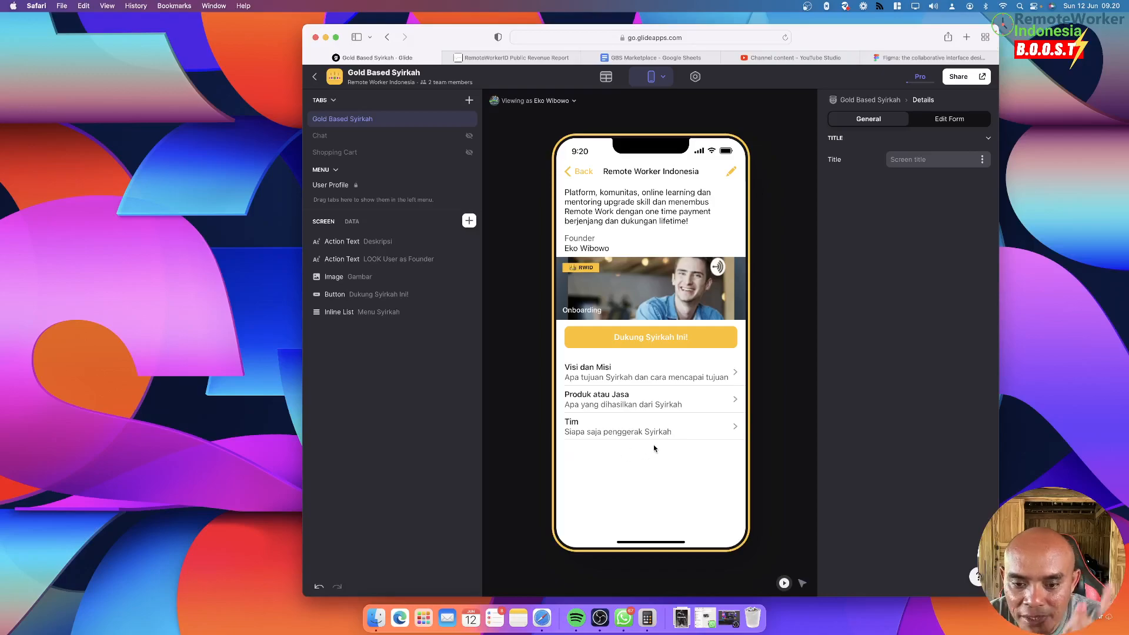
{"action": "left_click", "coordinate": [606, 76]}
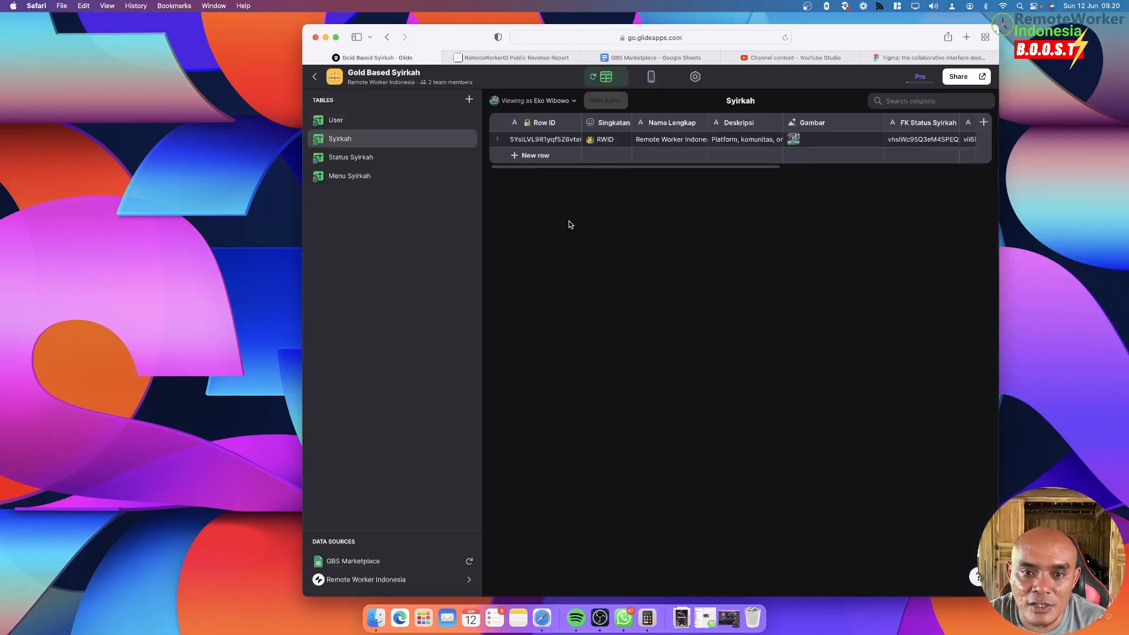
{"action": "left_click", "coordinate": [429, 157]}
{"action": "left_click", "coordinate": [386, 176]}
{"action": "left_click", "coordinate": [536, 189]}
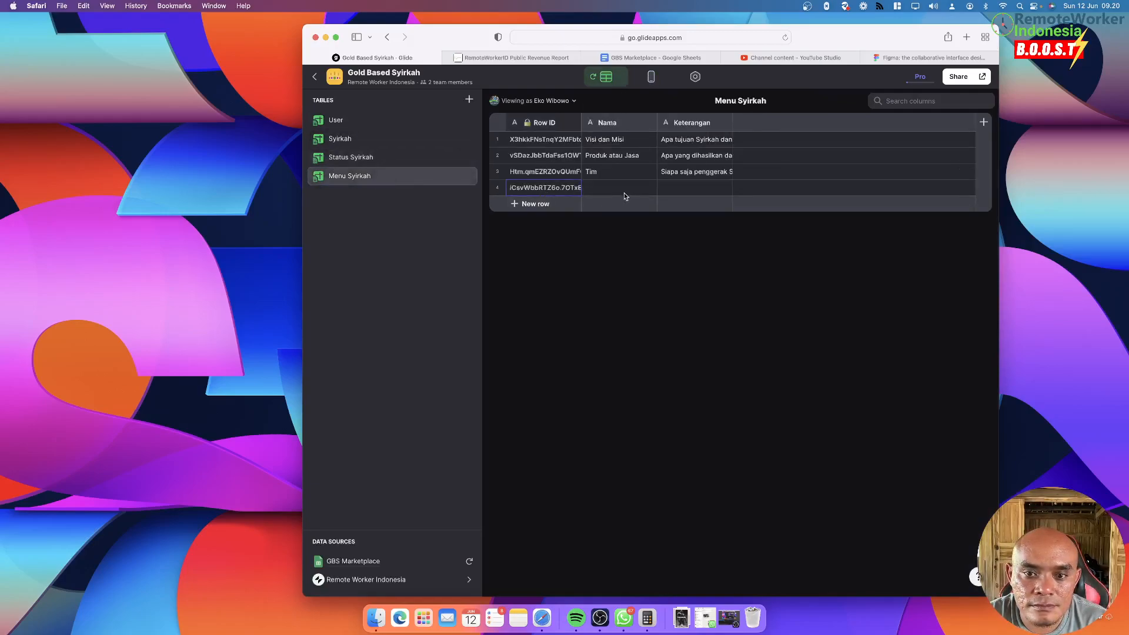
{"action": "left_click", "coordinate": [623, 192]}
{"action": "type", "text": "Biaya yang "}
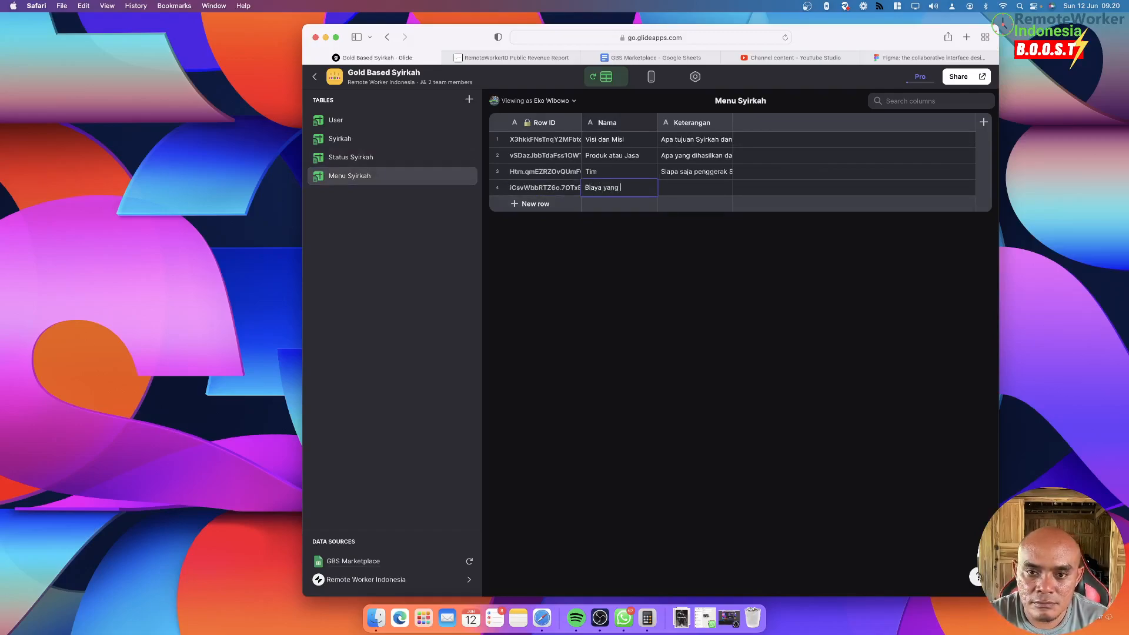
{"action": "type", "text": "Dibutuhkan"}
{"action": "key", "text": "Tab"}
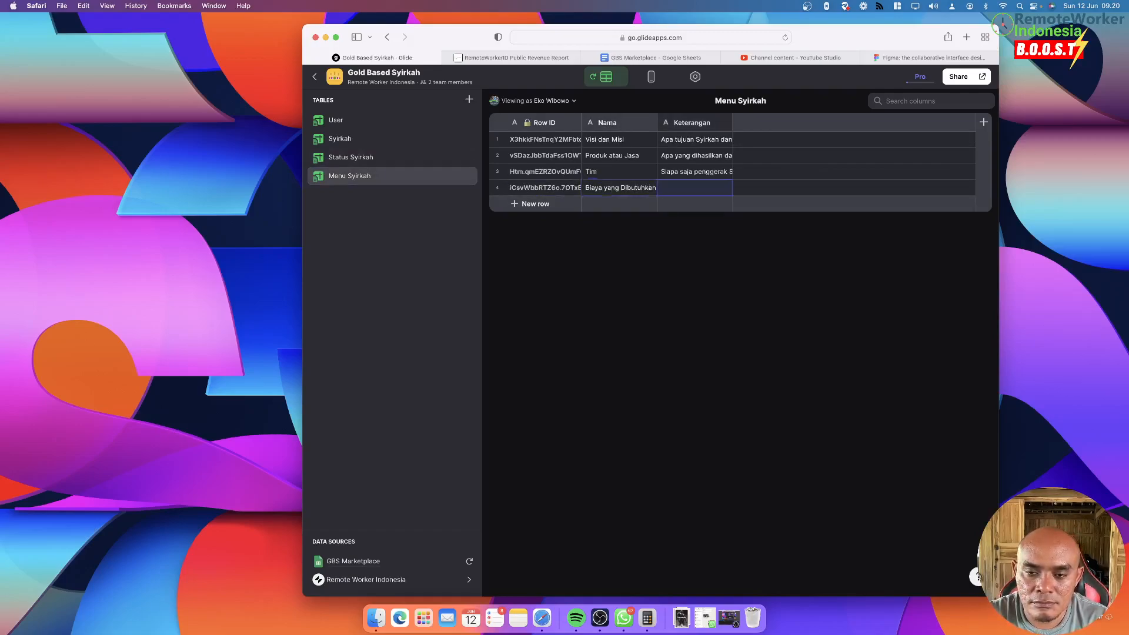
Fill in the fourth row's Keterangan with "Kebutuhan dana untuk operasional Syirkah" and check the list in the app preview
{"action": "type", "text": "Biaya yang"}
{"action": "key", "text": "BackSpace"}
{"action": "key", "text": "BackSpace"}
{"action": "key", "text": "BackSpace"}
{"action": "key", "text": "BackSpace"}
{"action": "key", "text": "BackSpace"}
{"action": "key", "text": "BackSpace"}
{"action": "key", "text": "BackSpace"}
{"action": "key", "text": "BackSpace"}
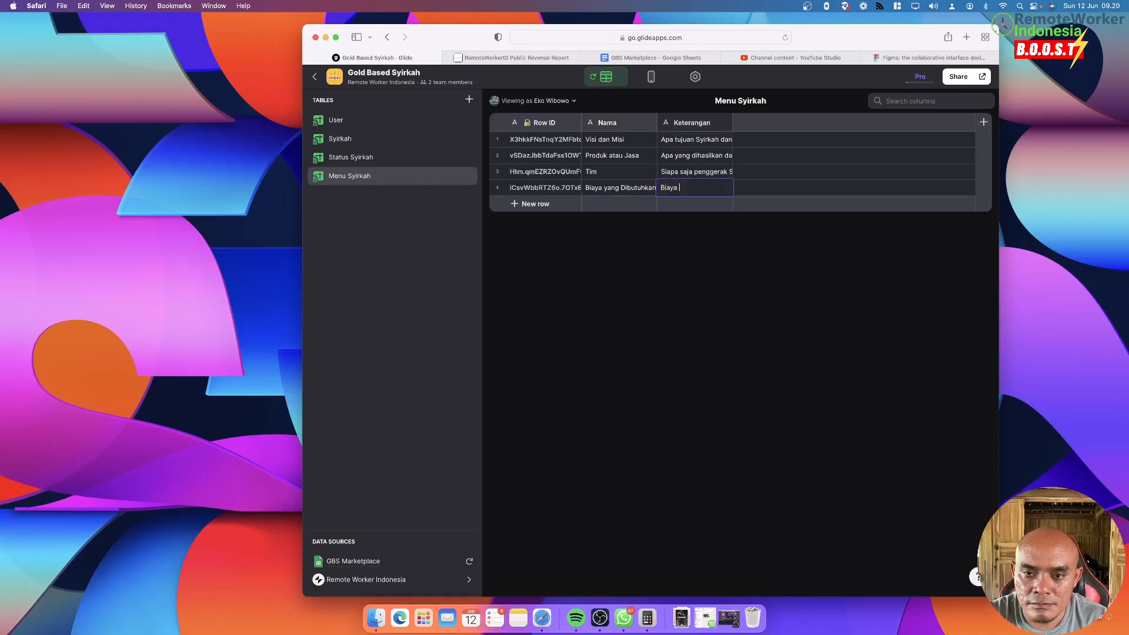
{"action": "key", "text": "BackSpace"}
{"action": "type", "text": "Kebutuhan dana untuk operasion"}
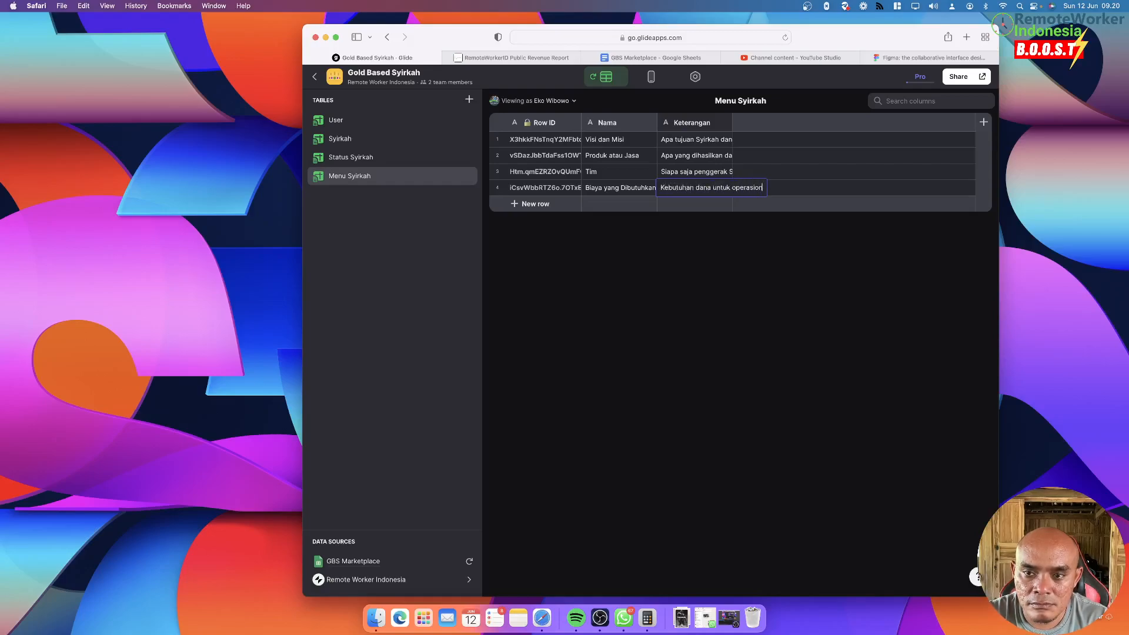
{"action": "type", "text": "al Sy"}
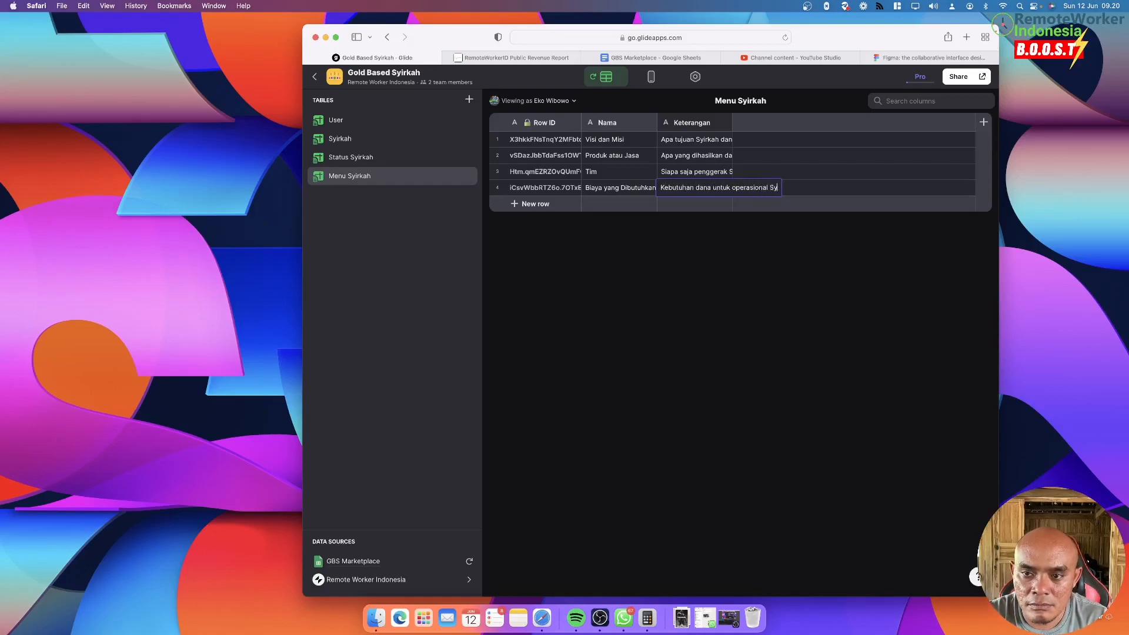
{"action": "type", "text": "irkah"}
{"action": "key", "text": "Return"}
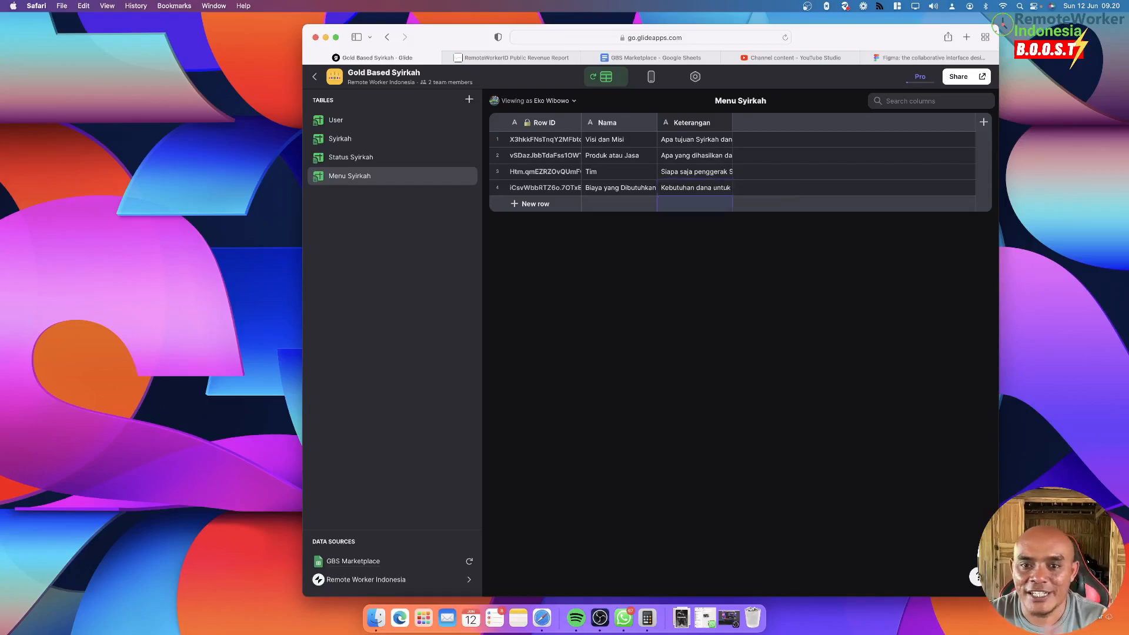
{"action": "left_click", "coordinate": [651, 76]}
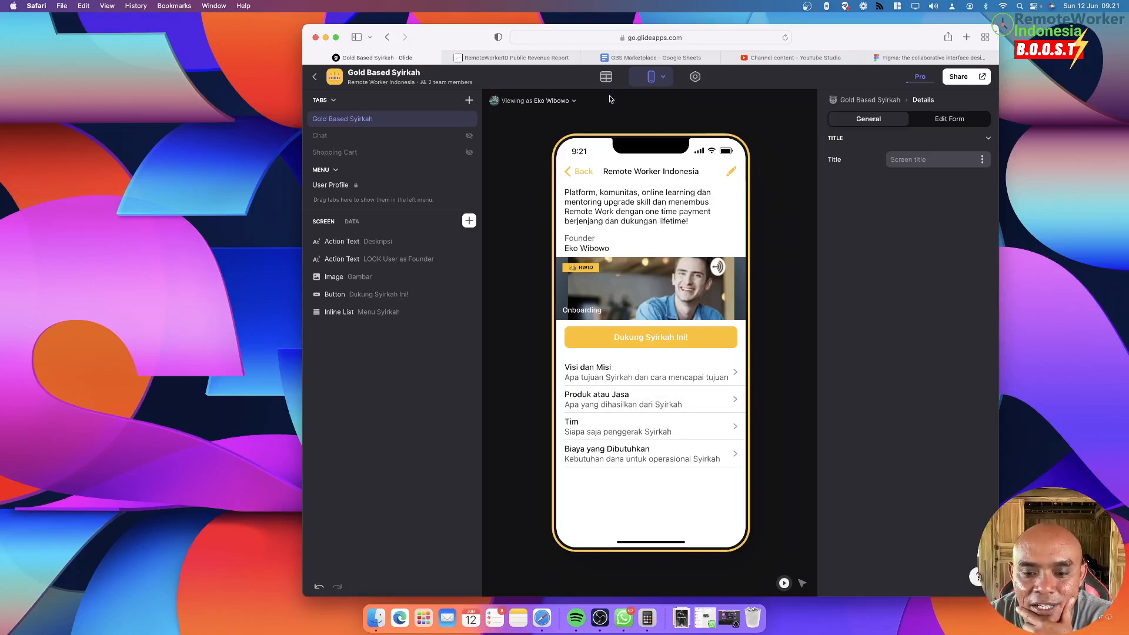
Change the fourth Menu Syirkah row's Nama to "Biaya Operasional Bulanan" and check the list in the app preview
{"action": "left_click", "coordinate": [605, 76]}
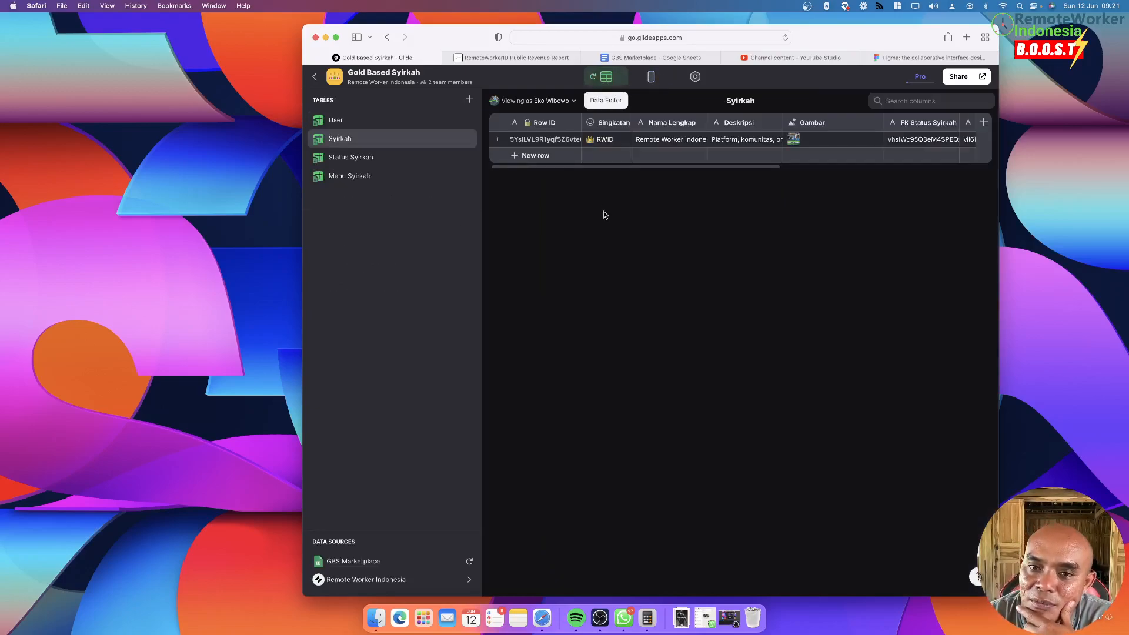
{"action": "left_click", "coordinate": [376, 159]}
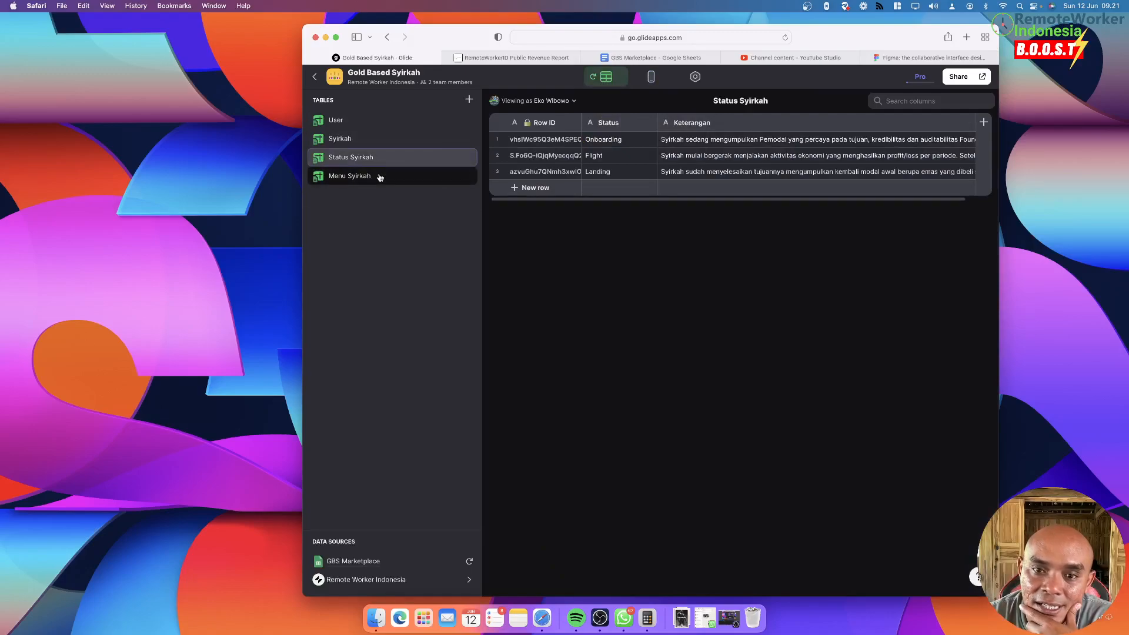
{"action": "left_click", "coordinate": [380, 177]}
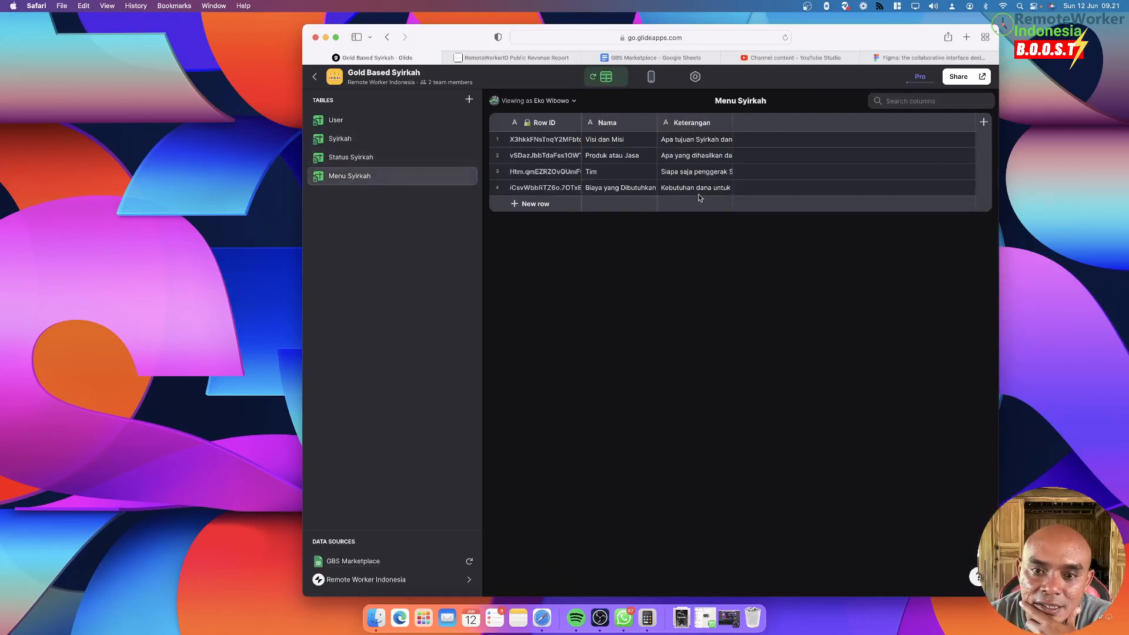
{"action": "double_click", "coordinate": [611, 189]}
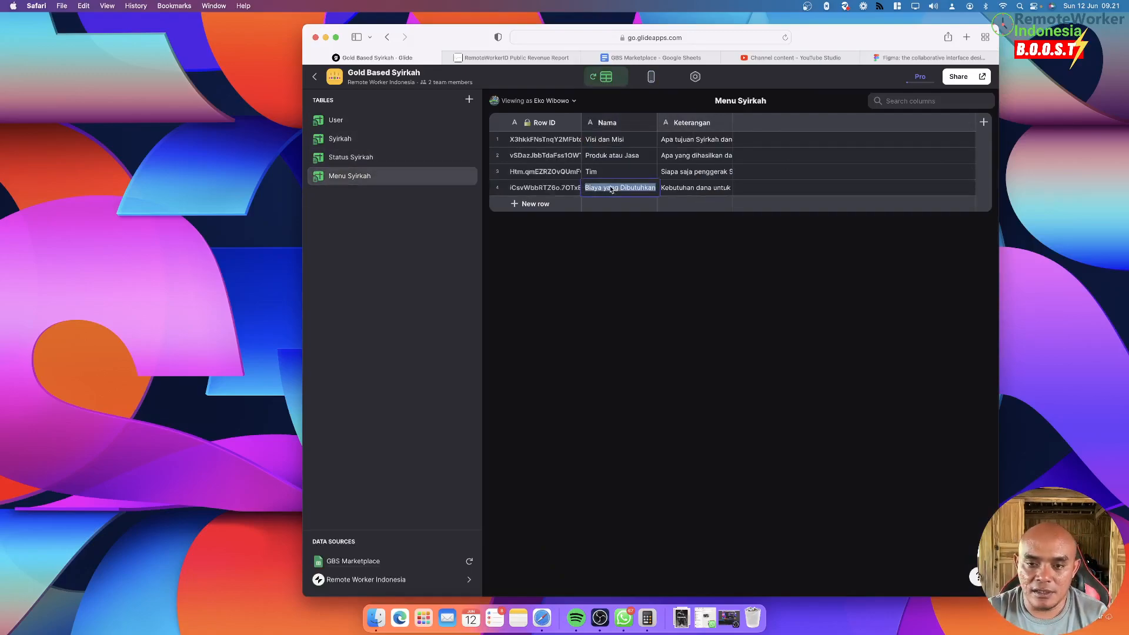
{"action": "type", "text": "Kebut"}
{"action": "key", "text": "BackSpace"}
{"action": "key", "text": "BackSpace"}
{"action": "key", "text": "BackSpace"}
{"action": "key", "text": "BackSpace"}
{"action": "key", "text": "BackSpace"}
{"action": "type", "text": "Biaya Operasiona"}
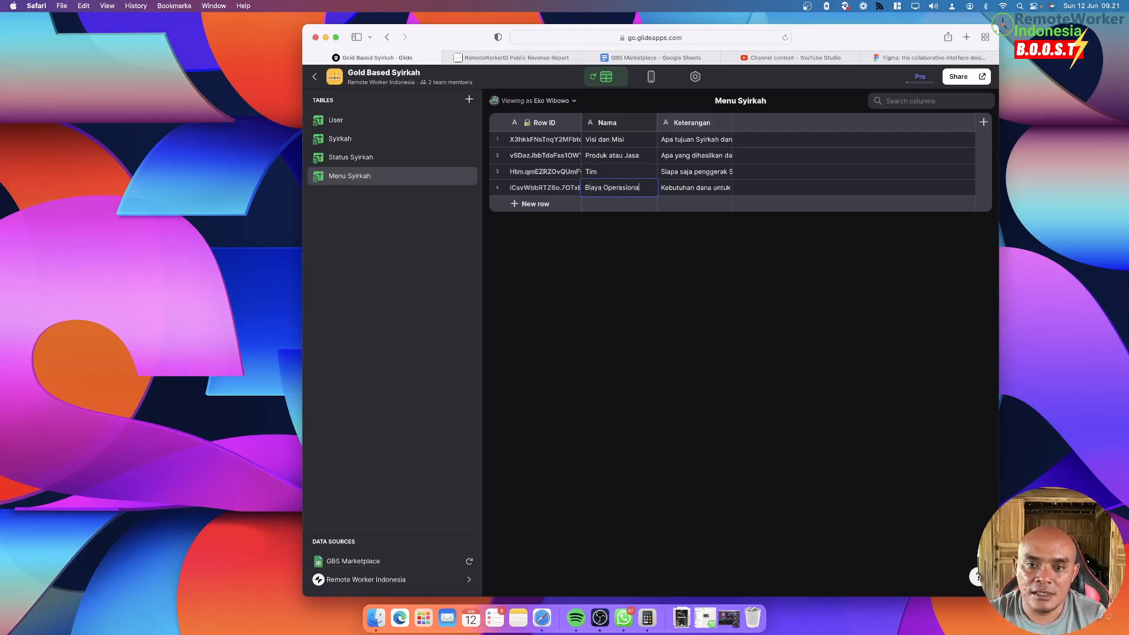
{"action": "type", "text": "l Bulanan"}
{"action": "key", "text": "Return"}
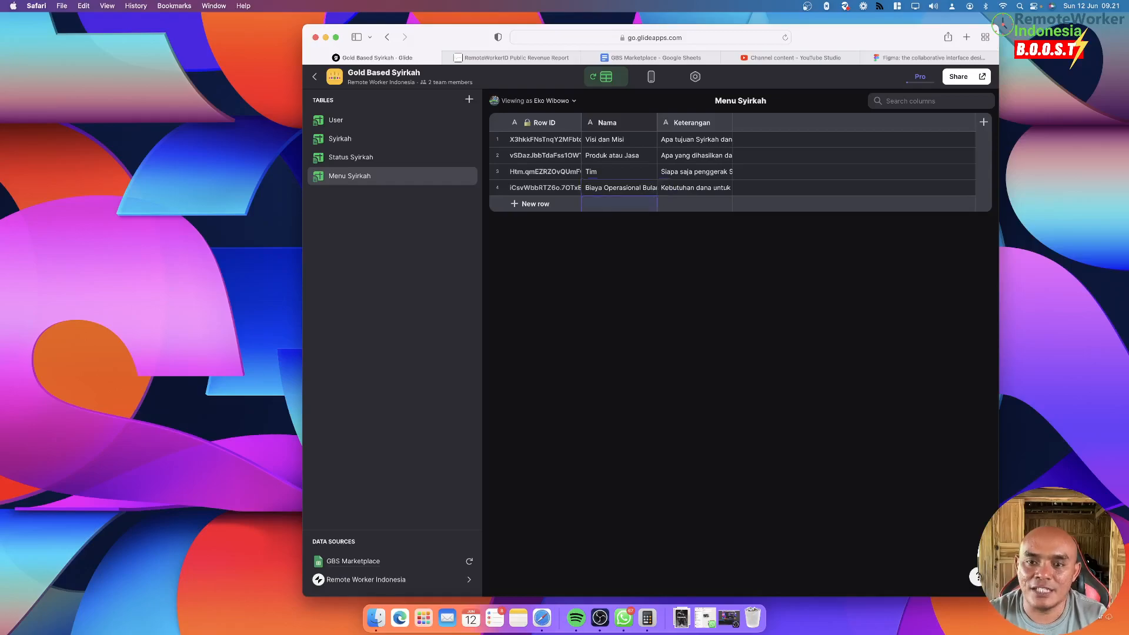
{"action": "left_click", "coordinate": [653, 78]}
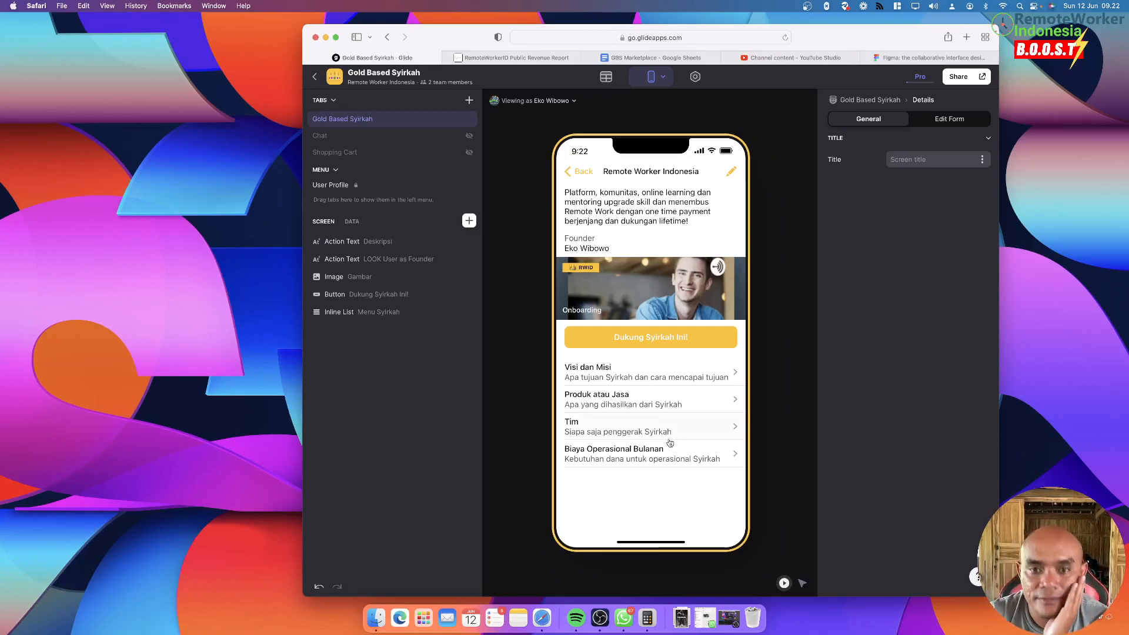
Add a fifth row to the Menu Syirkah table with the Nama "Laporan Laba Rugi"
{"action": "left_click", "coordinate": [606, 76]}
{"action": "left_click", "coordinate": [396, 175]}
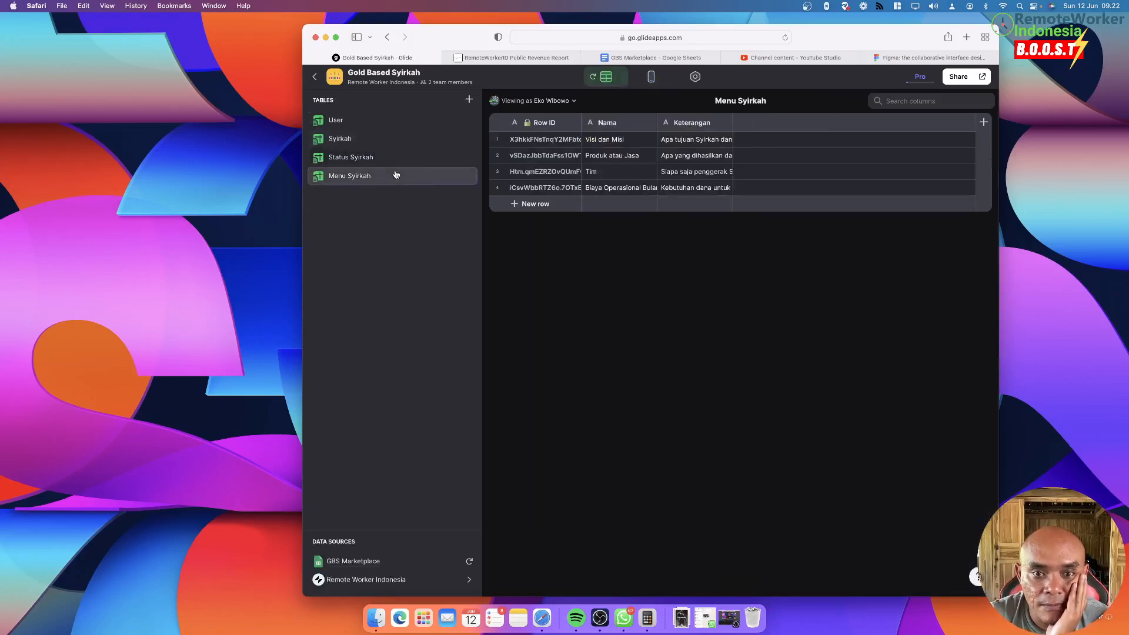
{"action": "left_click", "coordinate": [525, 203]}
{"action": "left_click", "coordinate": [613, 206]}
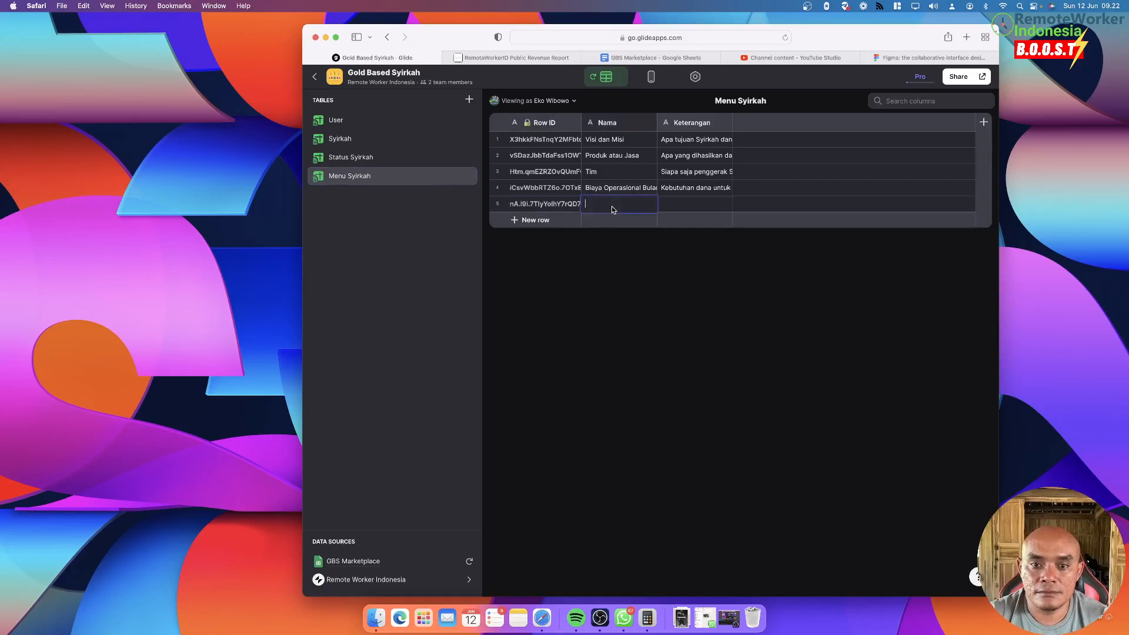
{"action": "type", "text": "Laporan Laba Rugi"}
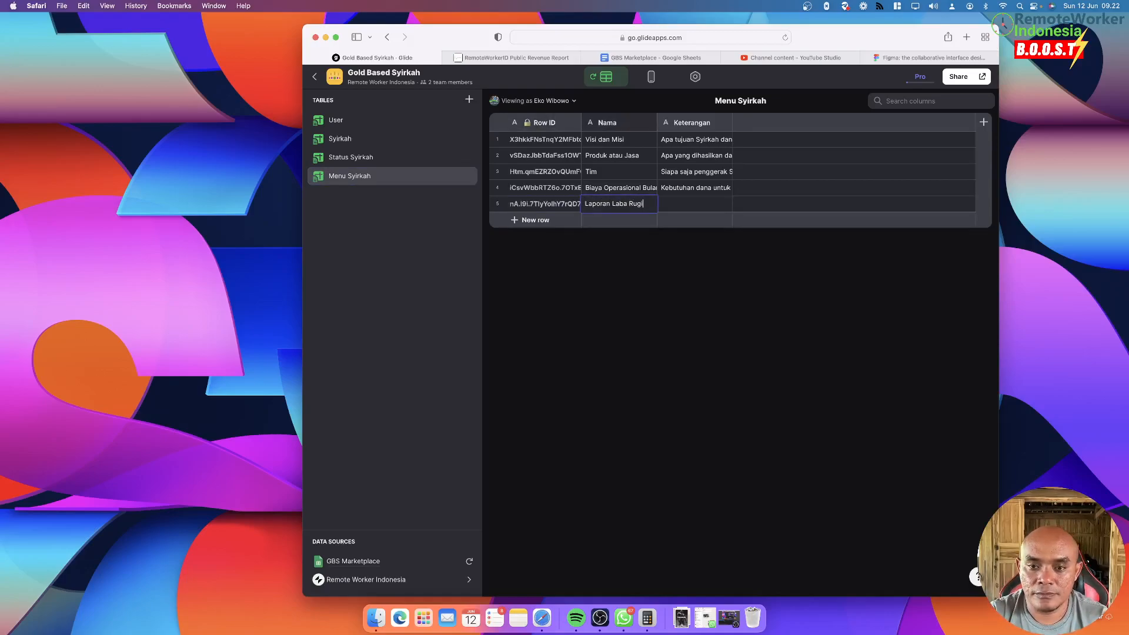
{"action": "key", "text": "Tab"}
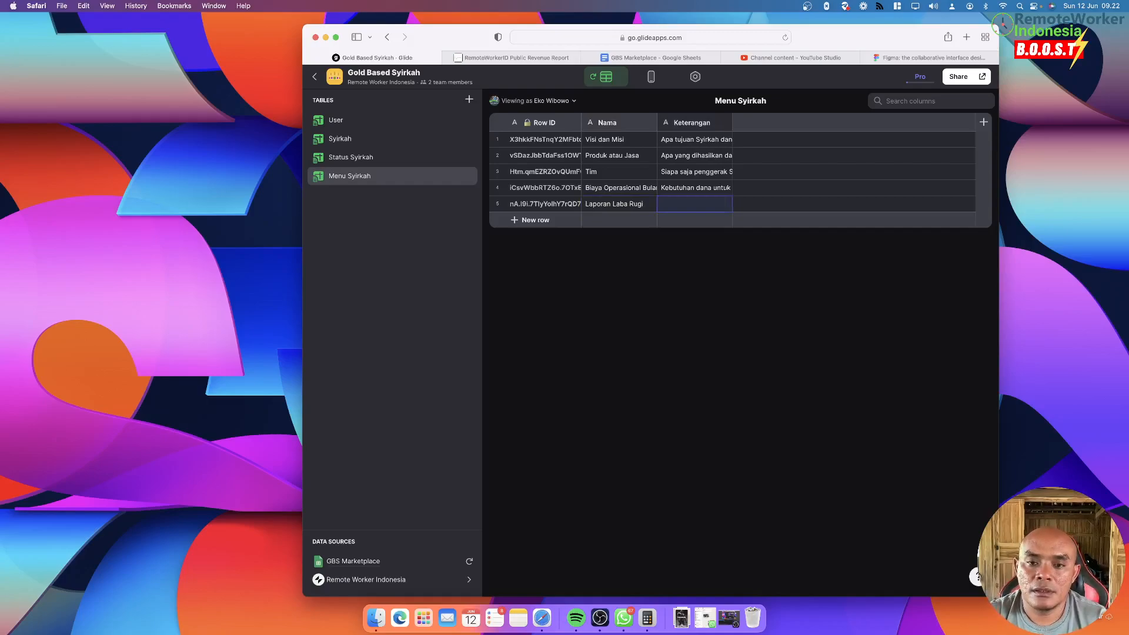
Reopen the fifth row's Nama for editing, then load emojipedia.org in a new browser tab and accept all cookies
{"action": "key", "text": "Left"}
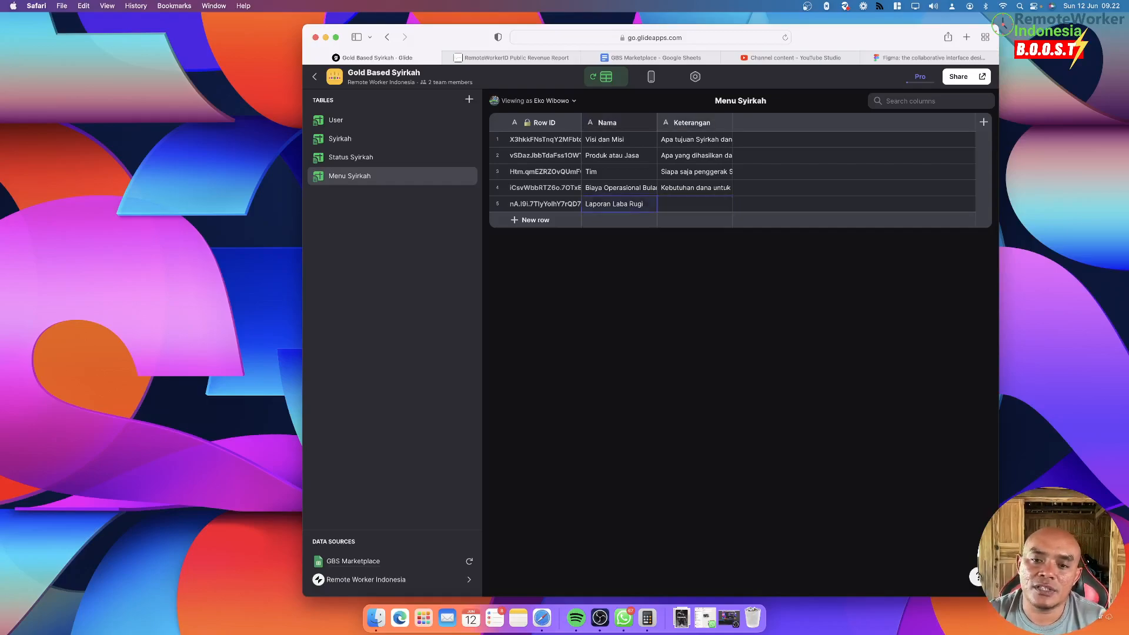
{"action": "key", "text": "Return"}
{"action": "key", "text": "super+t"}
{"action": "type", "text": "emojipedia.org"}
{"action": "key", "text": "Return"}
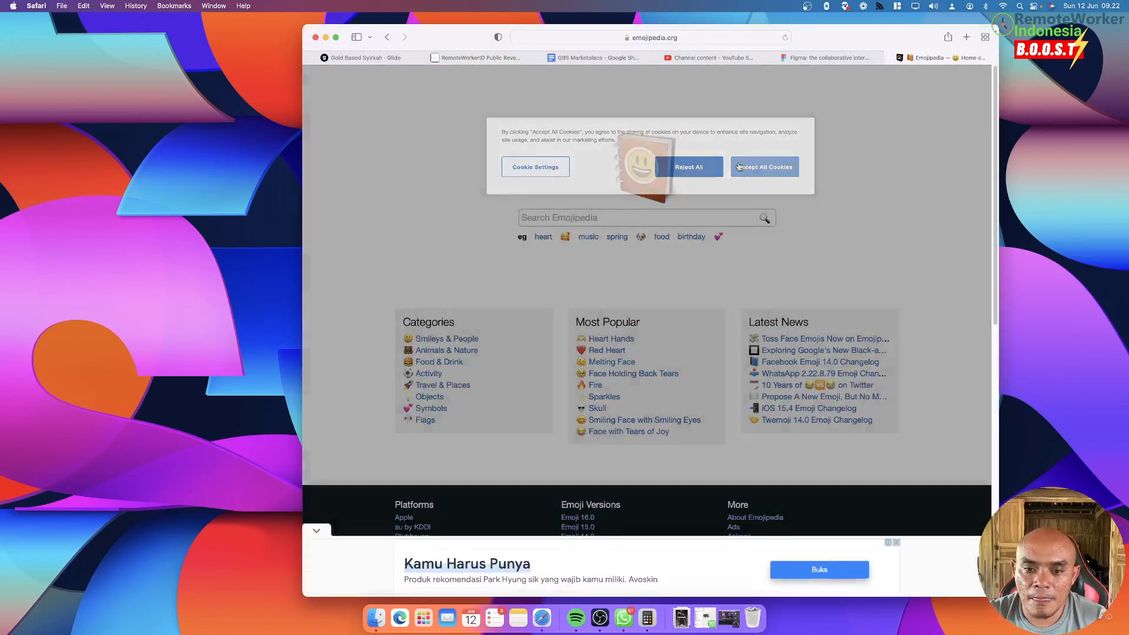
{"action": "left_click", "coordinate": [740, 167]}
Search Emojipedia for "fire", copy the Fire emoji and append it to the Nama "Laporan Laba Rugi" in the Menu Syirkah table
{"action": "left_click", "coordinate": [663, 221]}
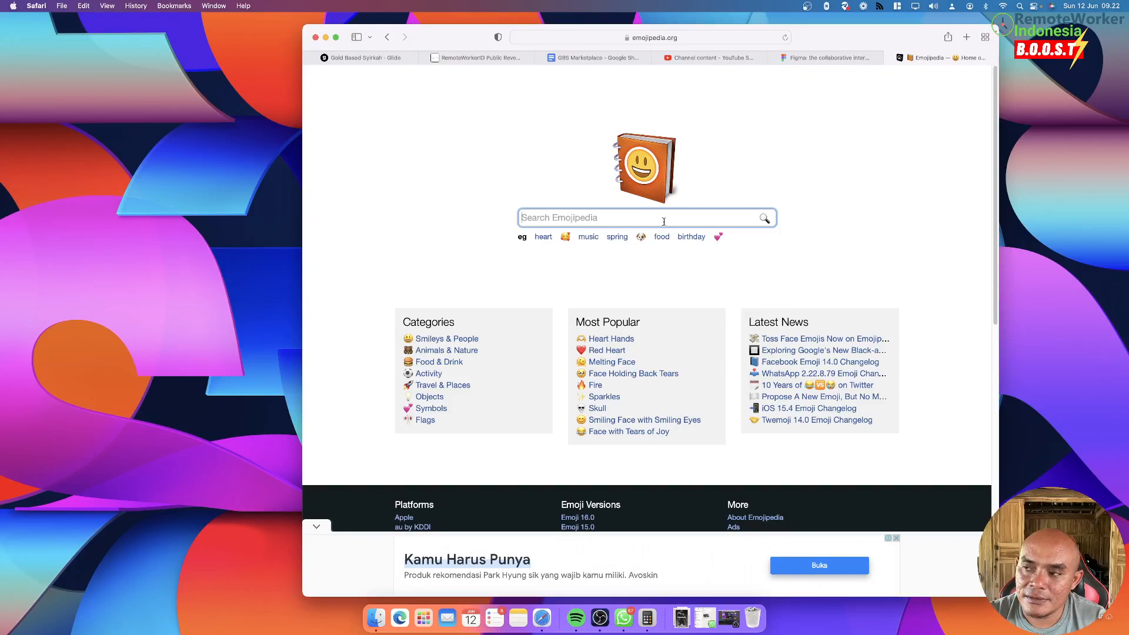
{"action": "type", "text": "fire"}
{"action": "key", "text": "Return"}
{"action": "left_click", "coordinate": [416, 211]}
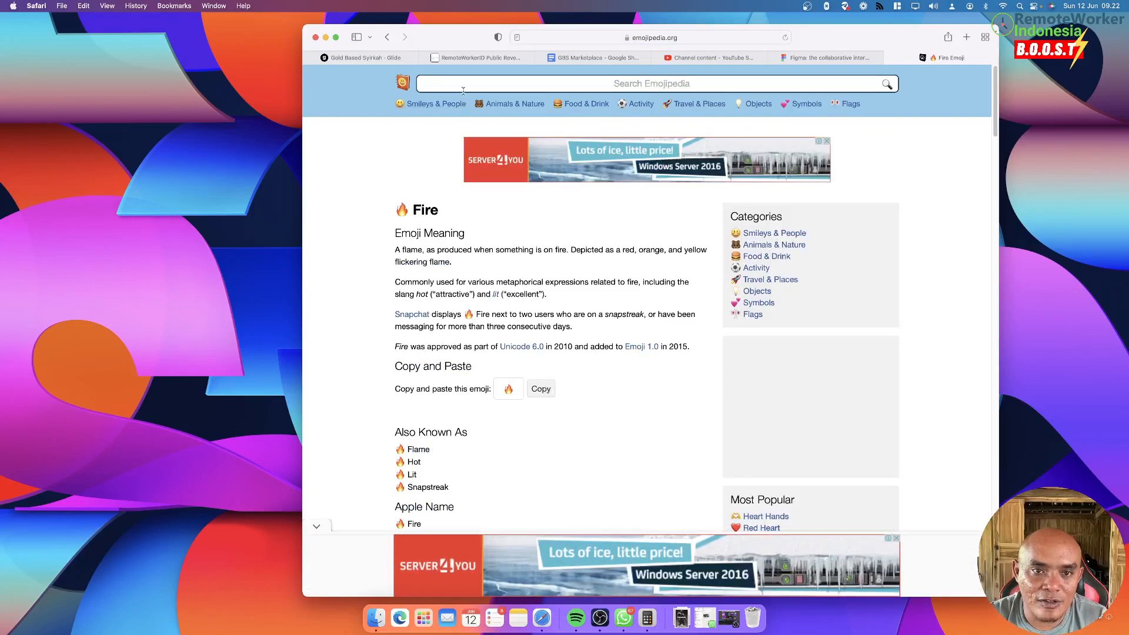
{"action": "left_click", "coordinate": [545, 391]}
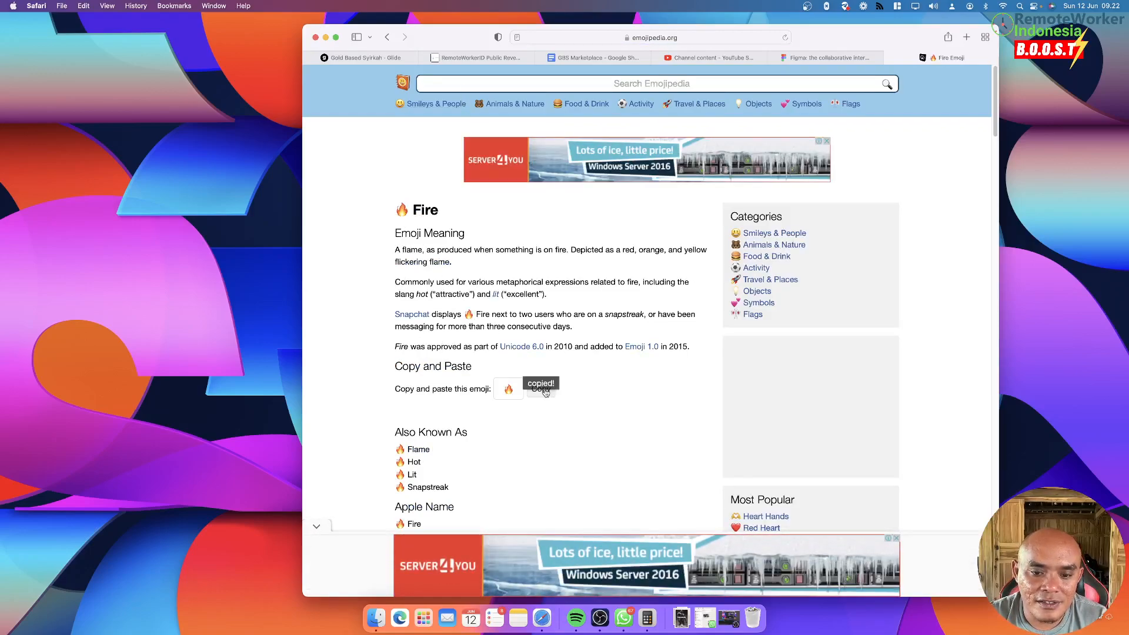
{"action": "left_click", "coordinate": [379, 58]}
{"action": "key", "text": "super+v"}
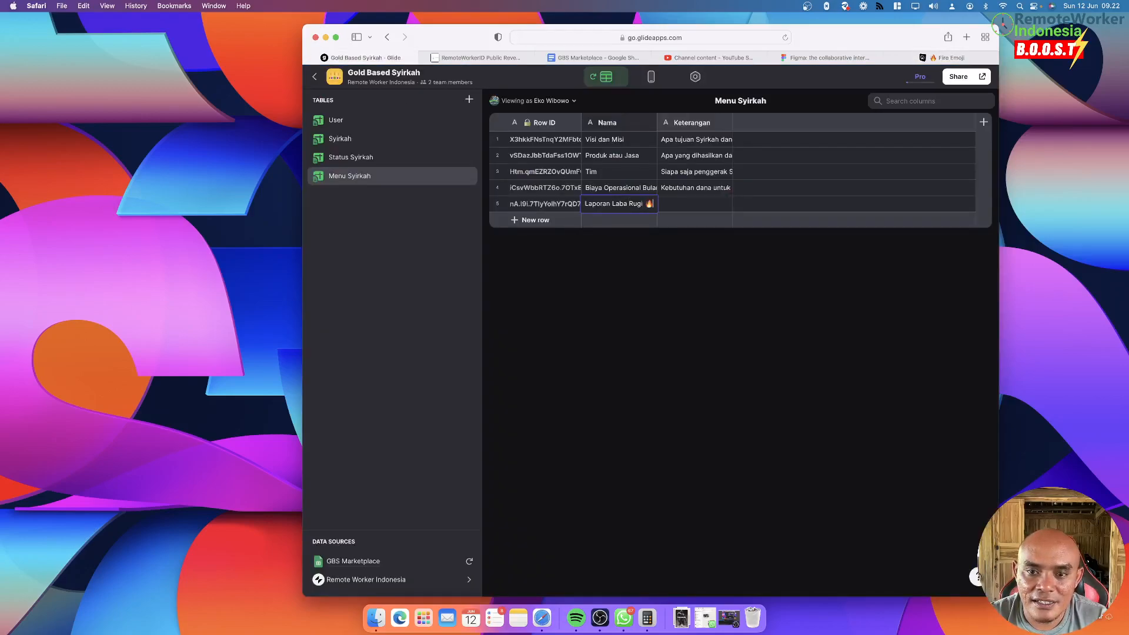
Set the fifth Menu Syirkah row's Keterangan to "Sale - cost tiap periode" and check the list in the app preview
{"action": "double_click", "coordinate": [686, 204]}
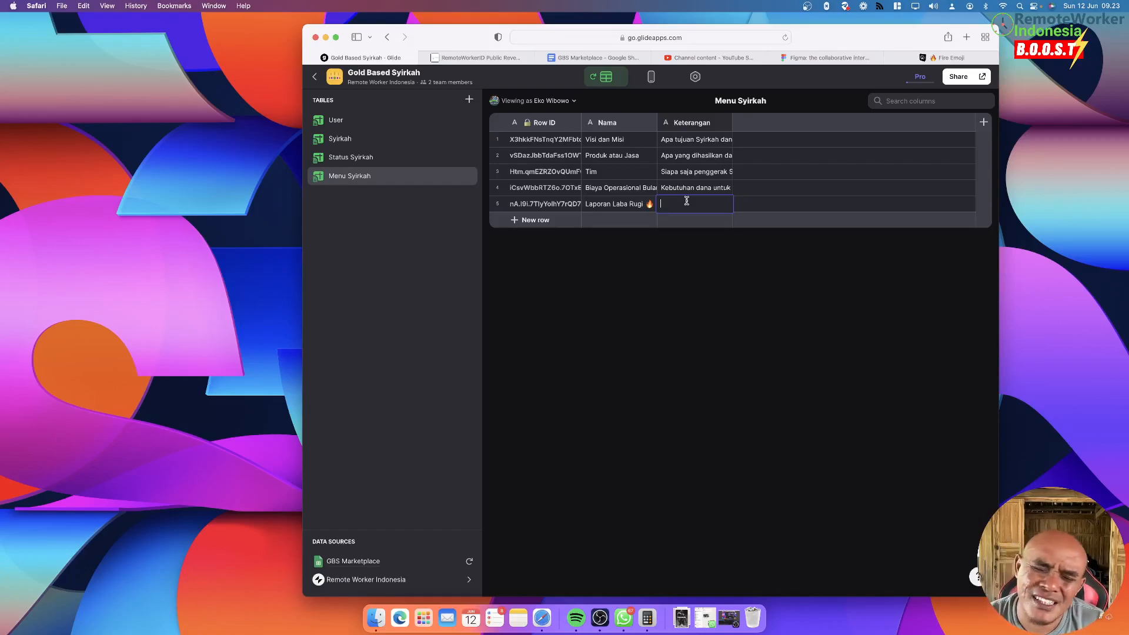
{"action": "type", "text": "G"}
{"action": "type", "text": "Sal"}
{"action": "type", "text": "e - cost"}
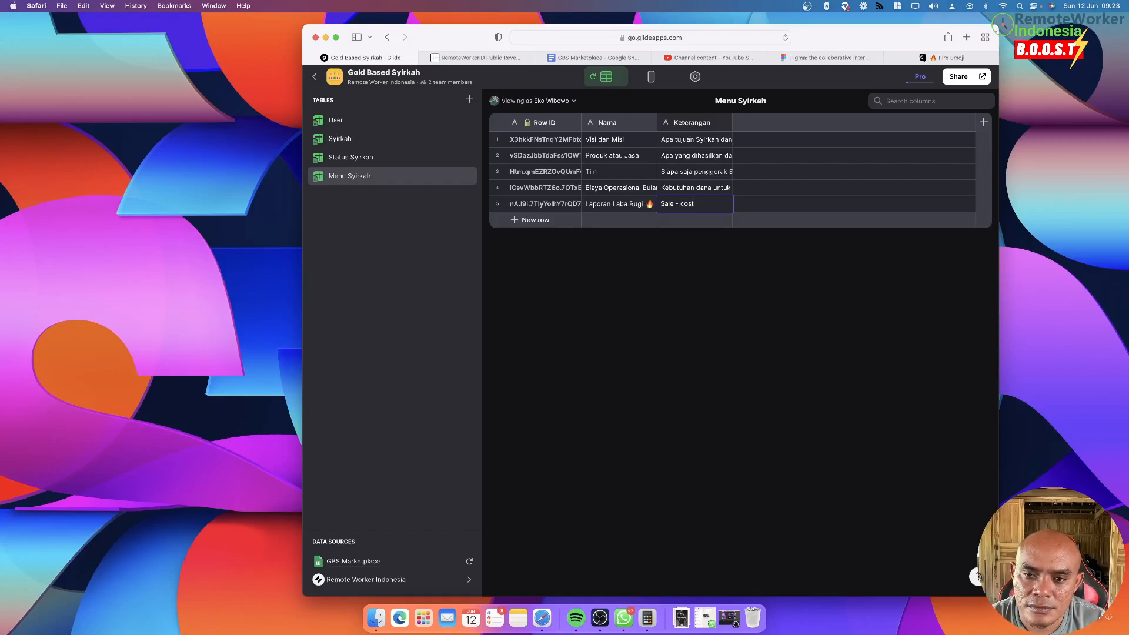
{"action": "type", "text": " tiap periode"}
{"action": "key", "text": "Return"}
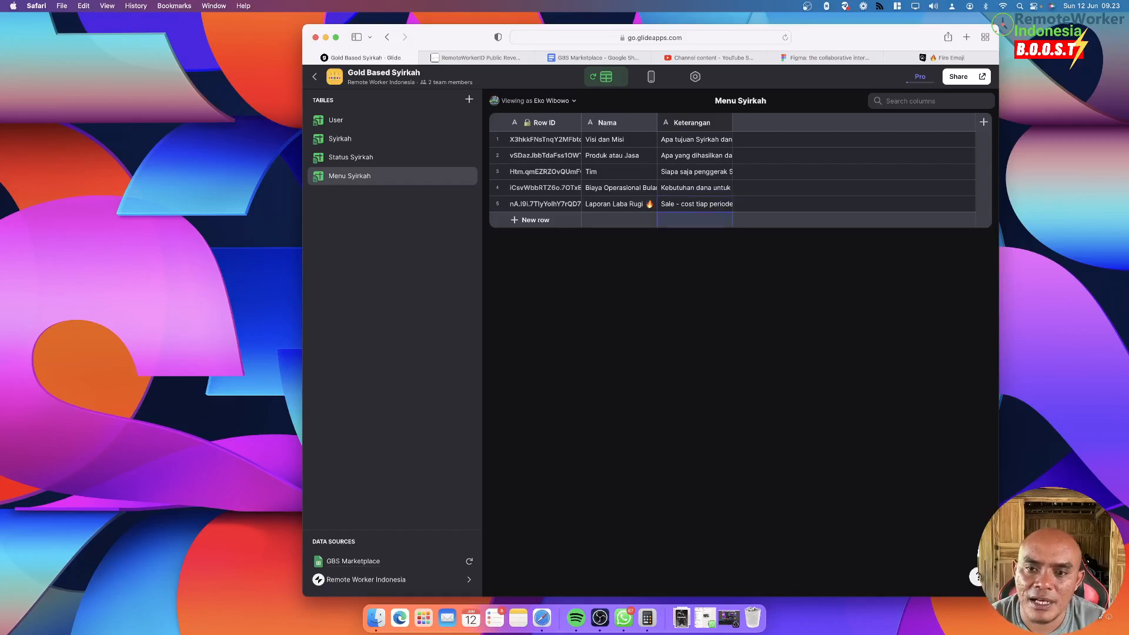
{"action": "left_click", "coordinate": [659, 210]}
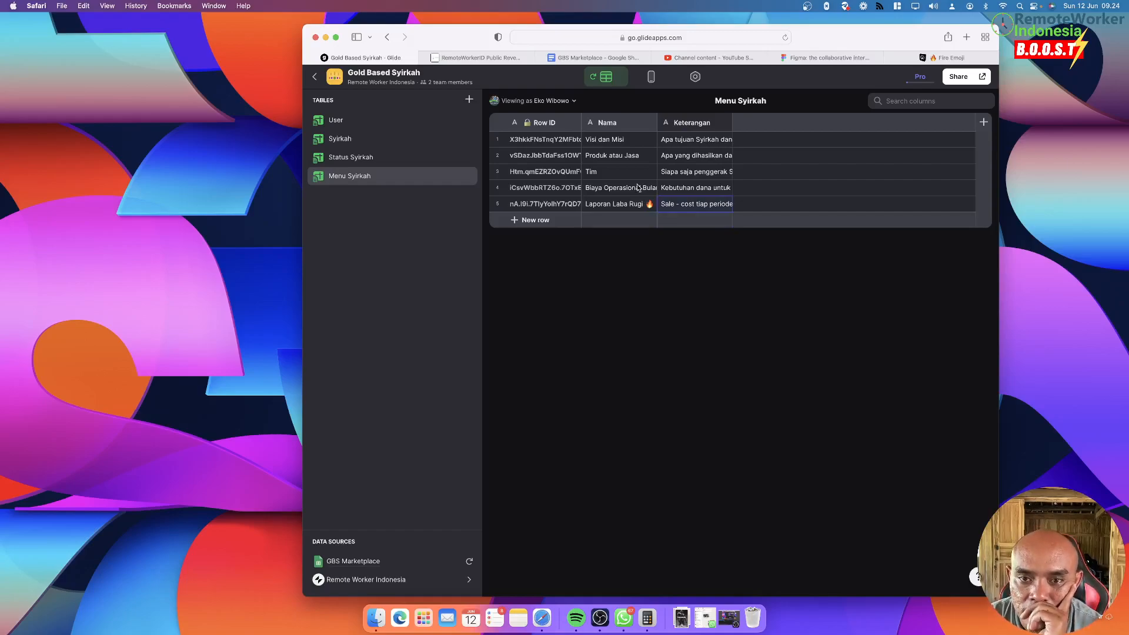
{"action": "left_click", "coordinate": [653, 80]}
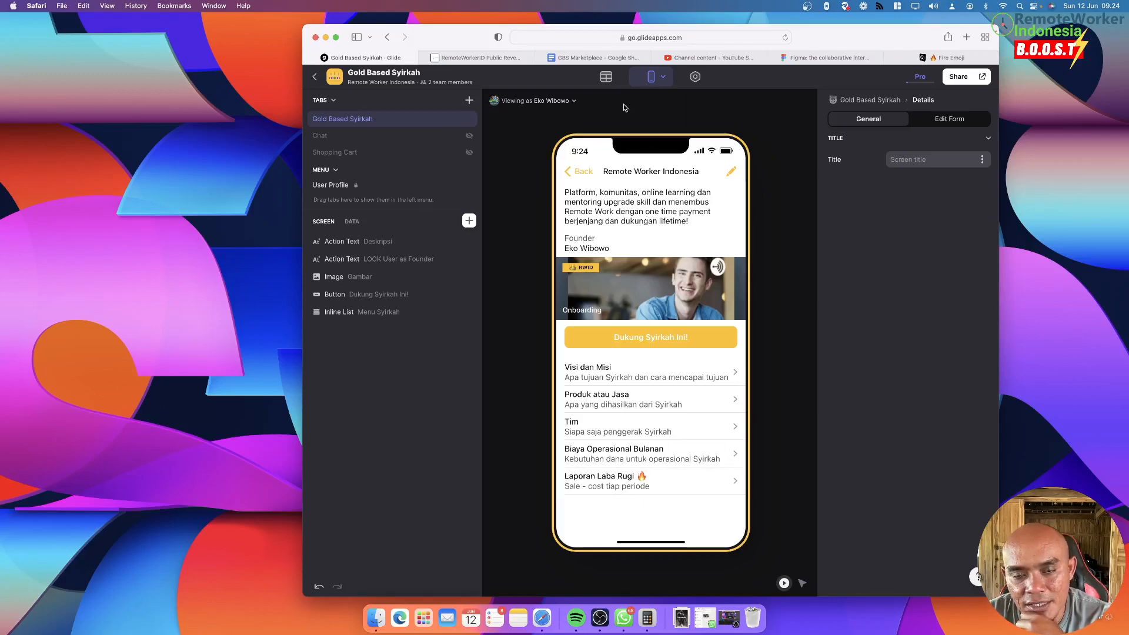
Add a sixth row to the Menu Syirkah table with the Nama "Laporan Penjualan"
{"action": "left_click", "coordinate": [605, 77]}
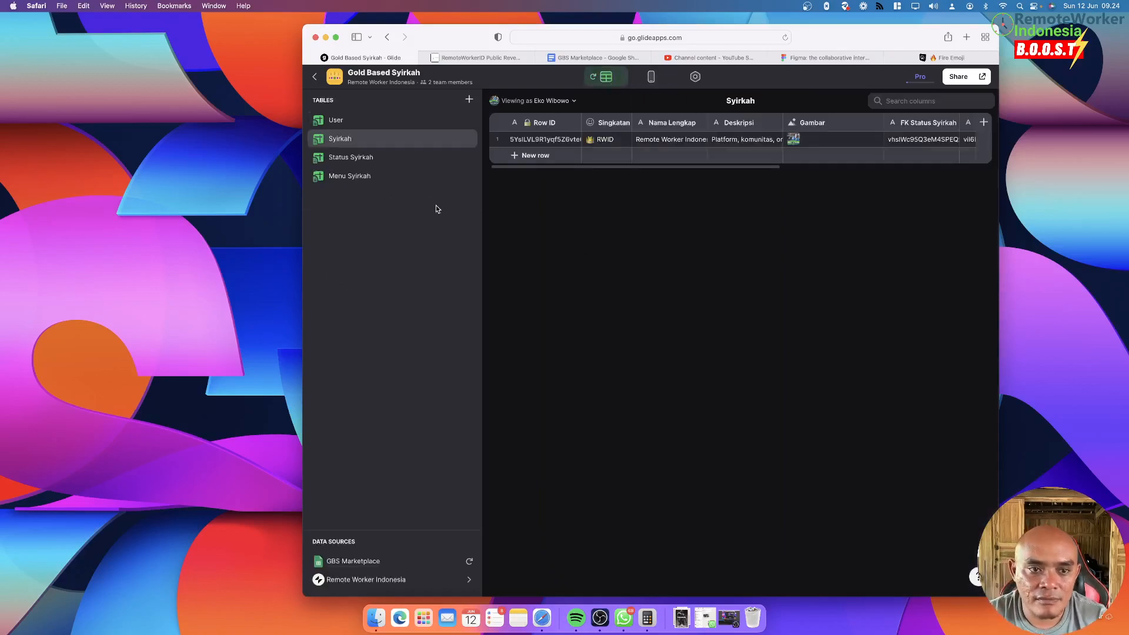
{"action": "left_click", "coordinate": [398, 157]}
{"action": "left_click", "coordinate": [399, 175]}
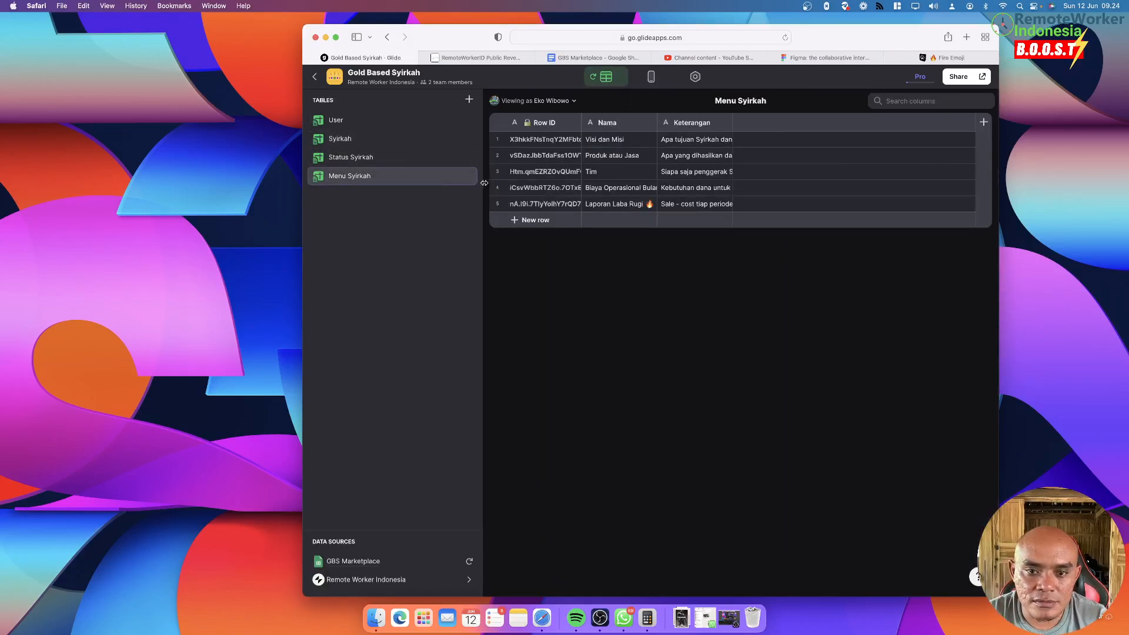
{"action": "left_click", "coordinate": [553, 220]}
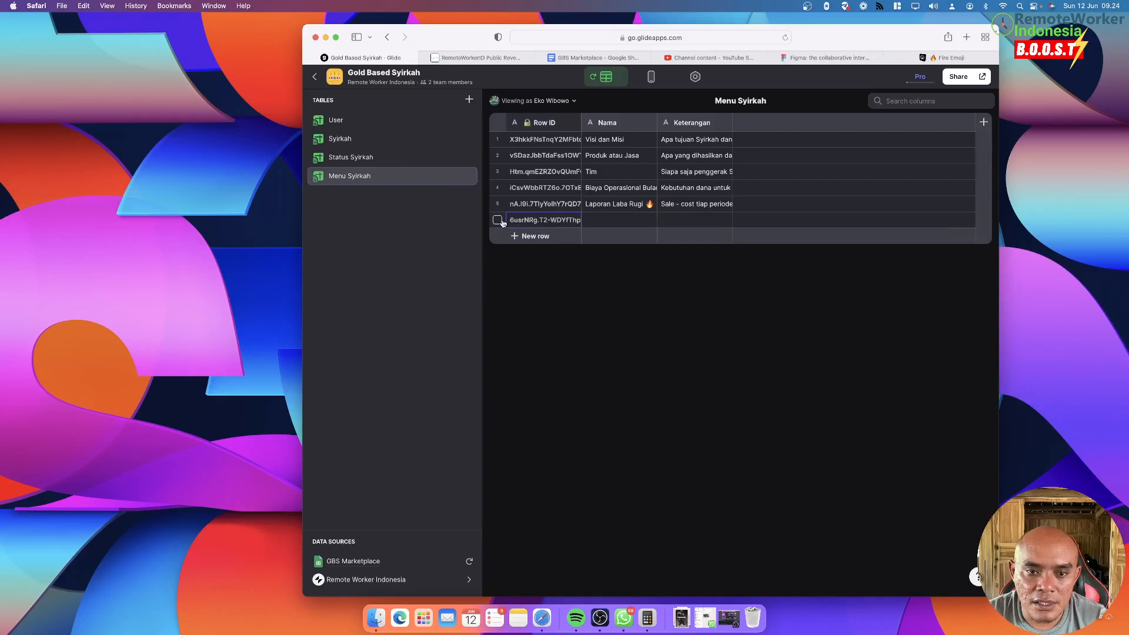
{"action": "left_click", "coordinate": [634, 225]}
{"action": "type", "text": "Laporan "}
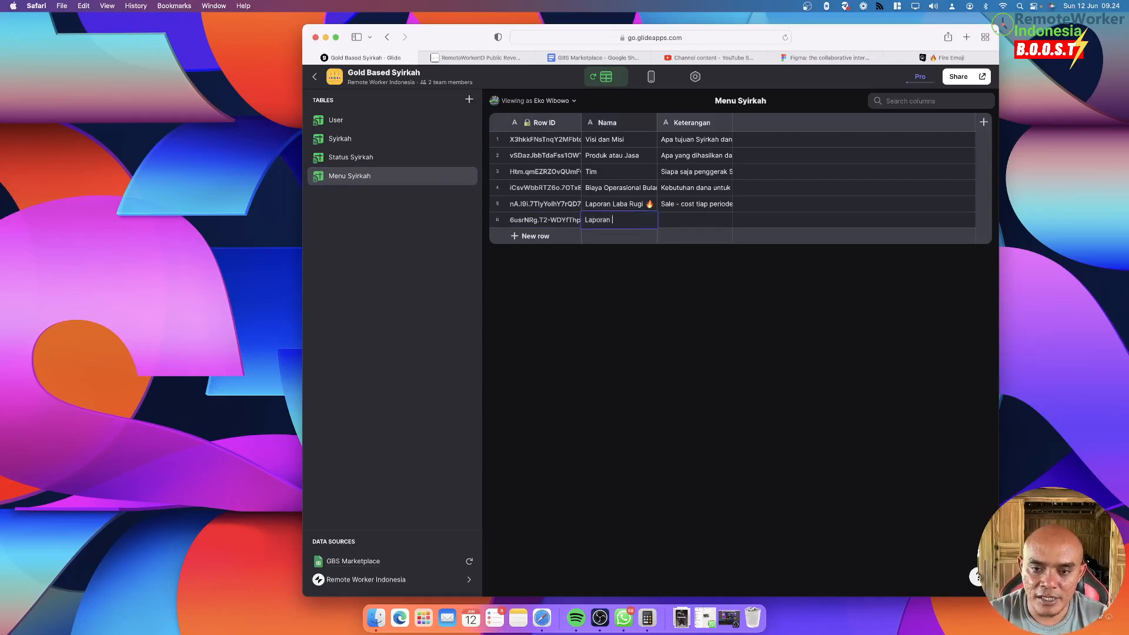
{"action": "type", "text": "Peu"}
{"action": "key", "text": "BackSpace"}
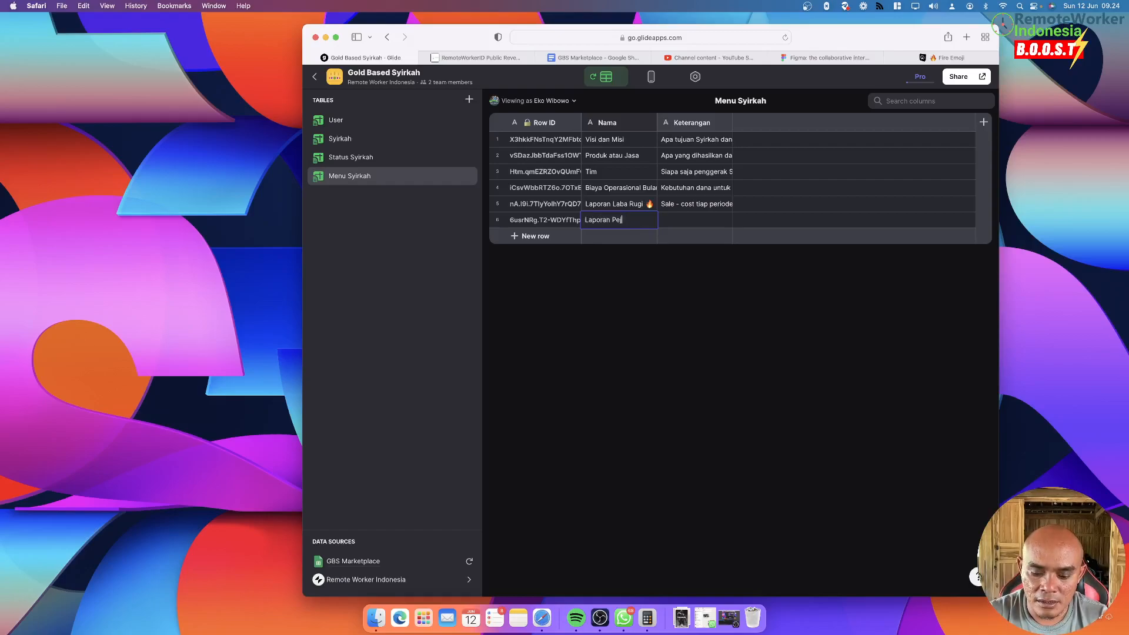
{"action": "type", "text": "njualan"}
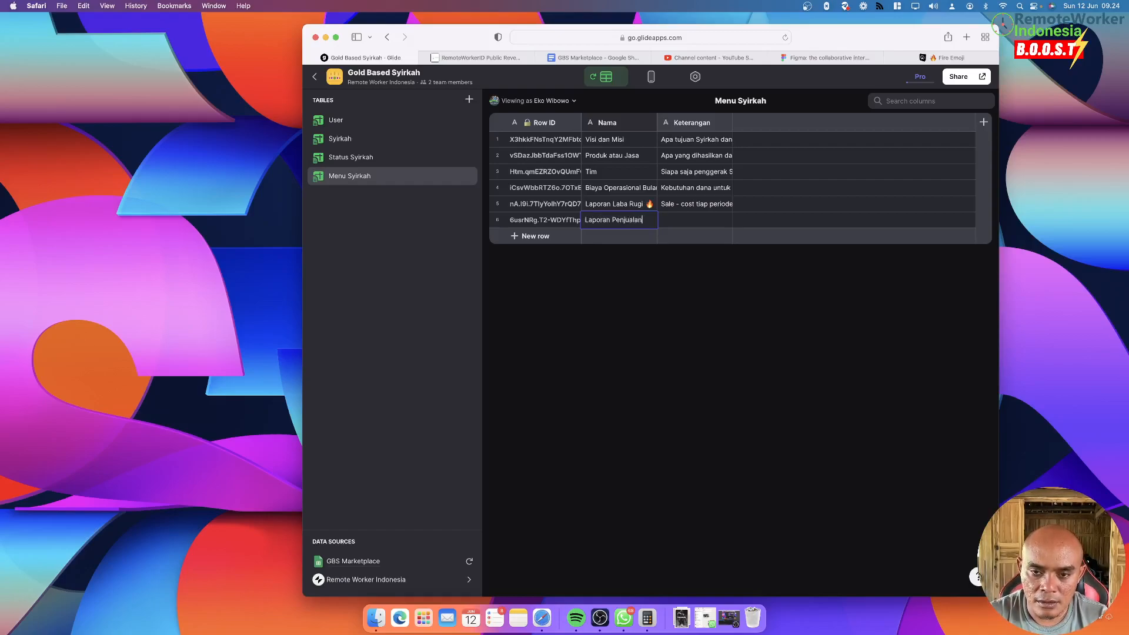
Set the sixth Menu Syirkah row's Keterangan to "Aktitivas ekonomi utama Syirkah"
{"action": "key", "text": "Tab"}
{"action": "type", "text": "I"}
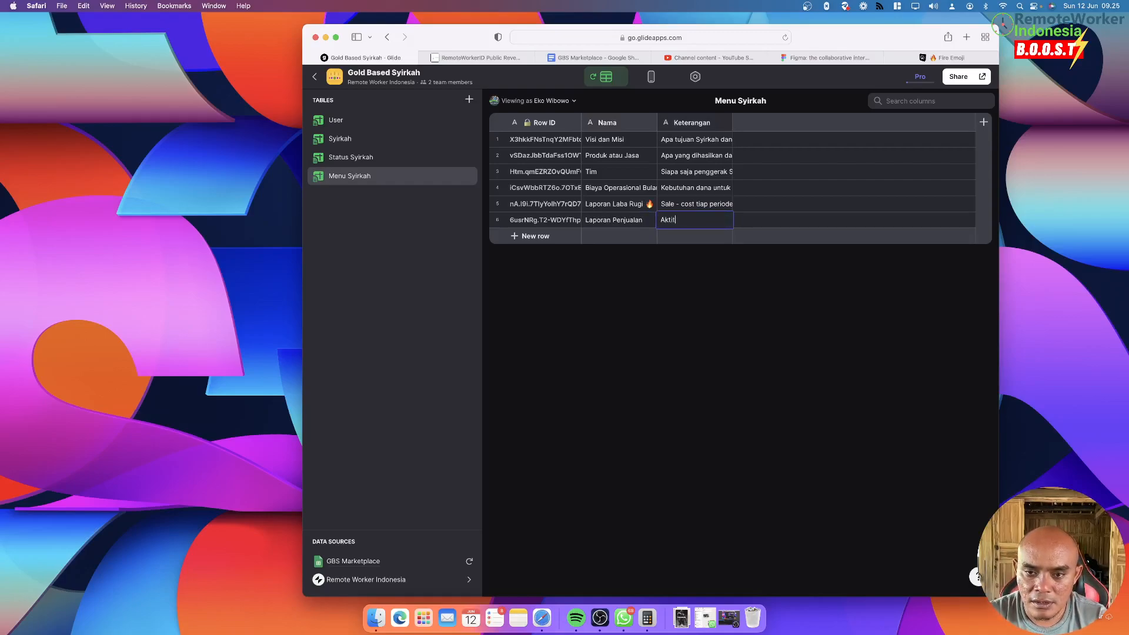
{"action": "type", "text": "ktitivas u"}
{"action": "key", "text": "BackSpace"}
{"action": "type", "text": "eko"}
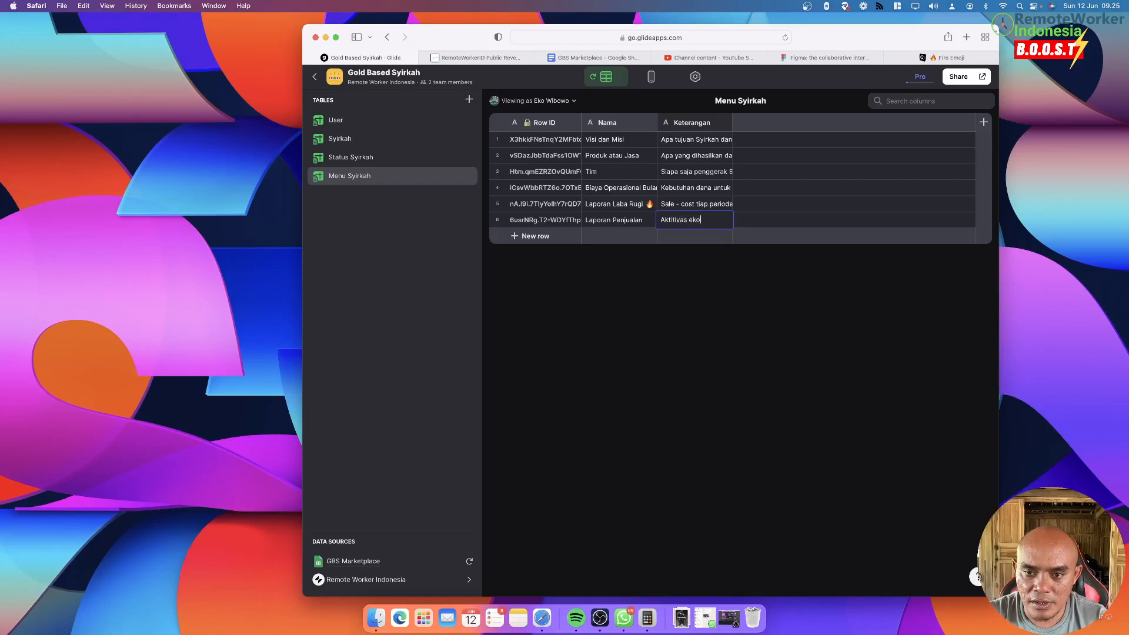
{"action": "type", "text": "nomi utama perusaha"}
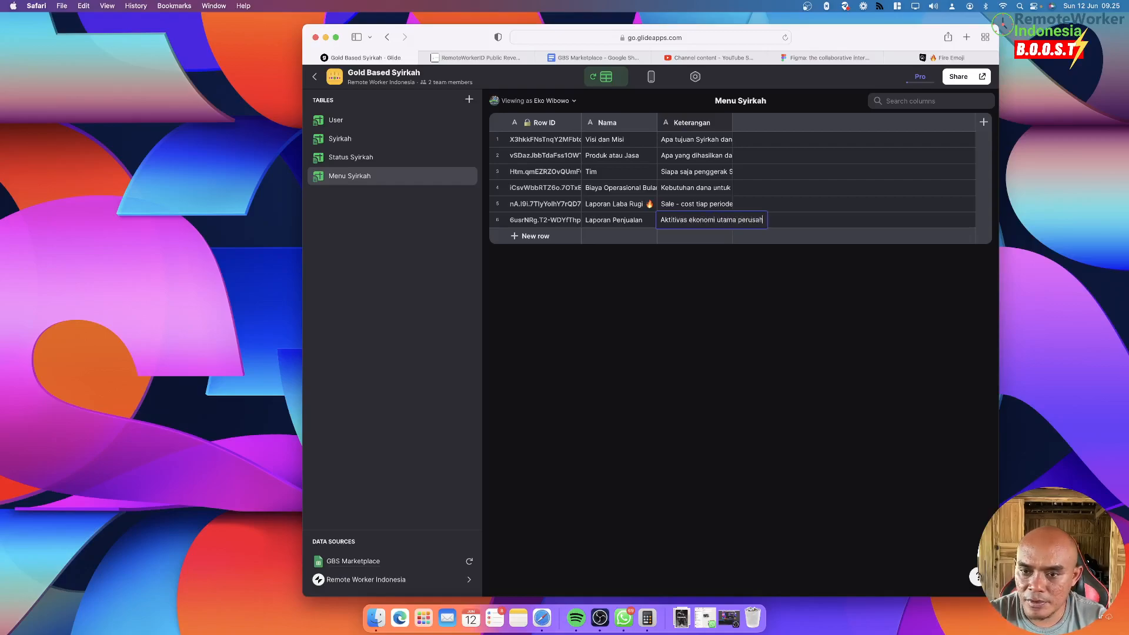
{"action": "key", "text": "BackSpace"}
{"action": "key", "text": "BackSpace"}
{"action": "key", "text": "BackSpace"}
{"action": "key", "text": "BackSpace"}
{"action": "key", "text": "BackSpace"}
{"action": "key", "text": "BackSpace"}
{"action": "key", "text": "BackSpace"}
{"action": "key", "text": "BackSpace"}
{"action": "type", "text": "Syirkah"}
{"action": "key", "text": "Return"}
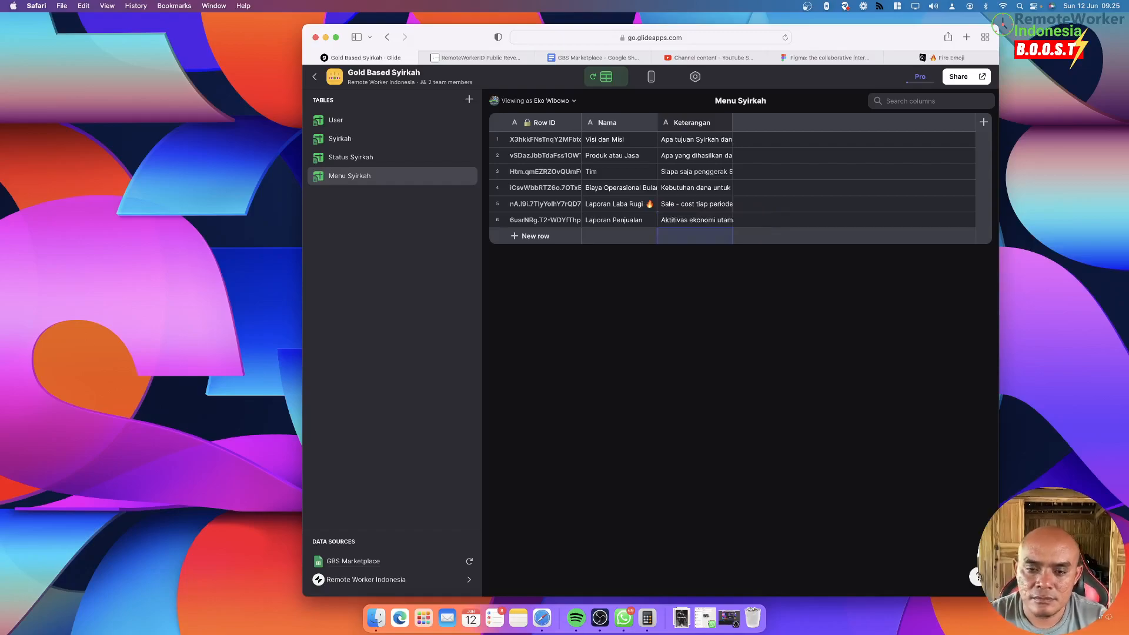
Move the "Laporan Penjualan" row above "Laporan Laba Rugi" in the GBS Marketplace Google Sheet and check the order in the Glide app preview
{"action": "left_click", "coordinate": [678, 224]}
{"action": "left_click", "coordinate": [500, 222]}
{"action": "left_click", "coordinate": [500, 222]}
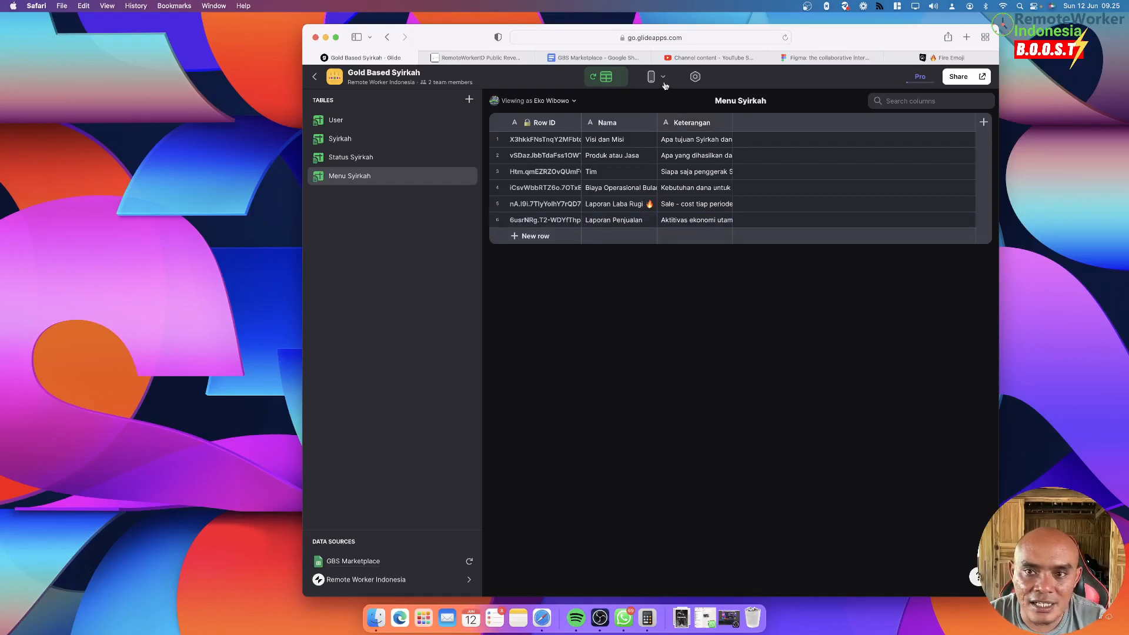
{"action": "left_click", "coordinate": [611, 59]}
{"action": "left_click", "coordinate": [564, 277]}
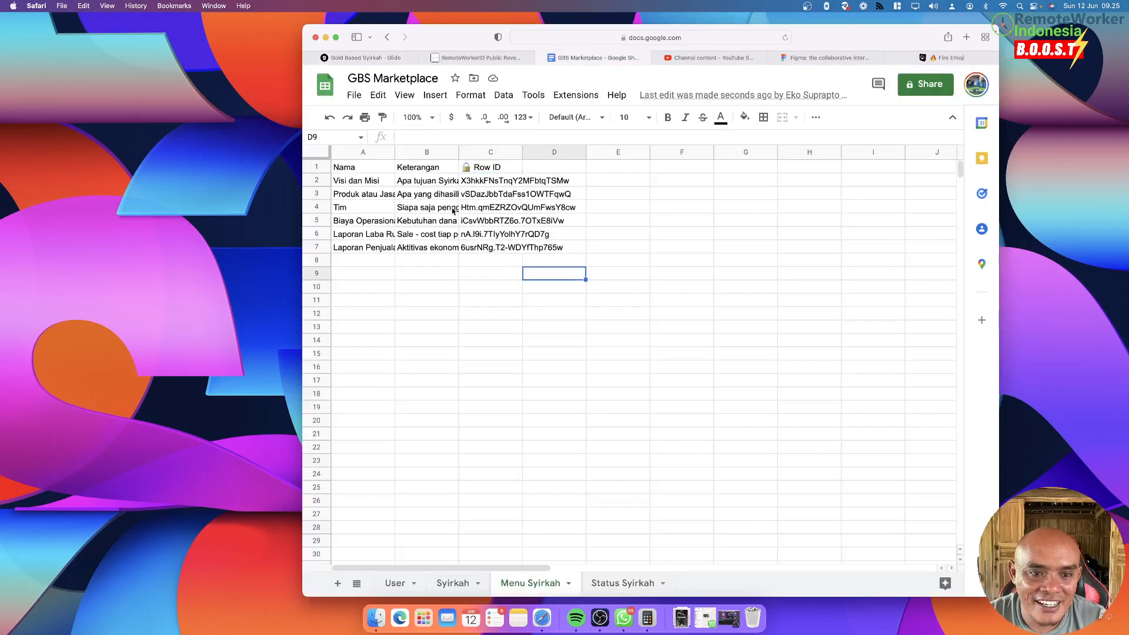
{"action": "left_click_drag", "start_coordinate": [318, 251], "coordinate": [318, 235]}
{"action": "left_click", "coordinate": [438, 251]}
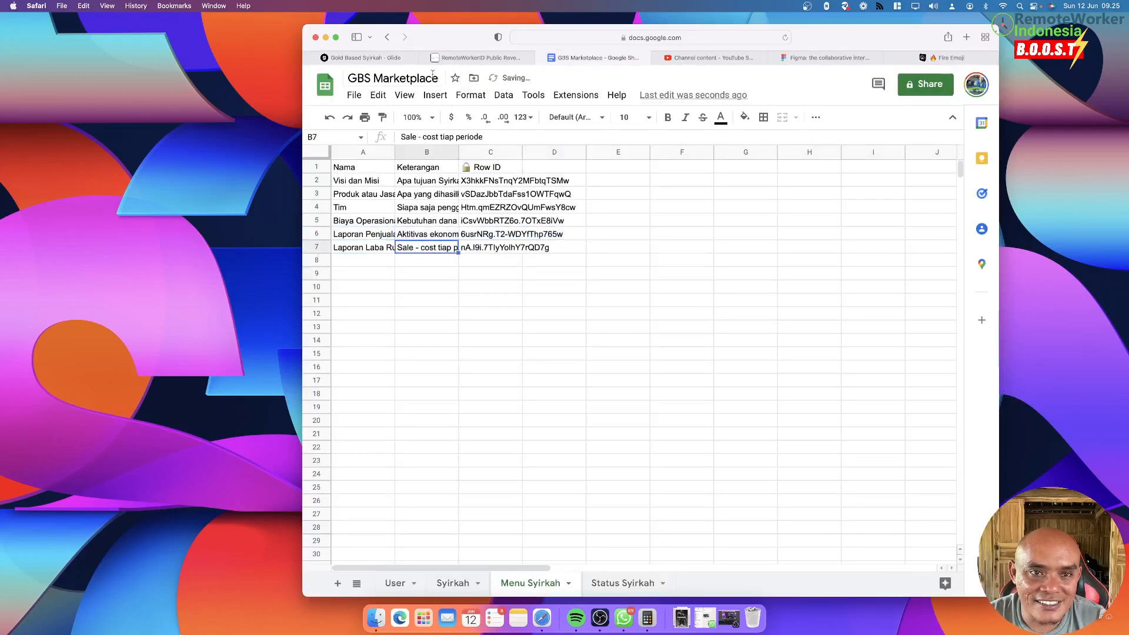
{"action": "left_click", "coordinate": [362, 57]}
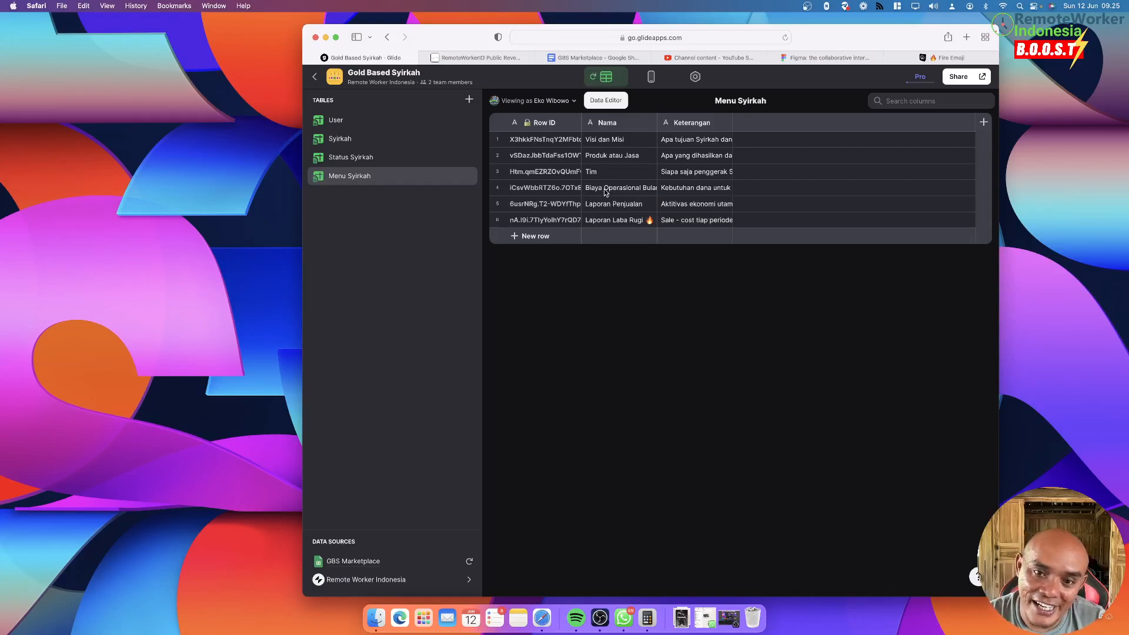
{"action": "left_click", "coordinate": [649, 77]}
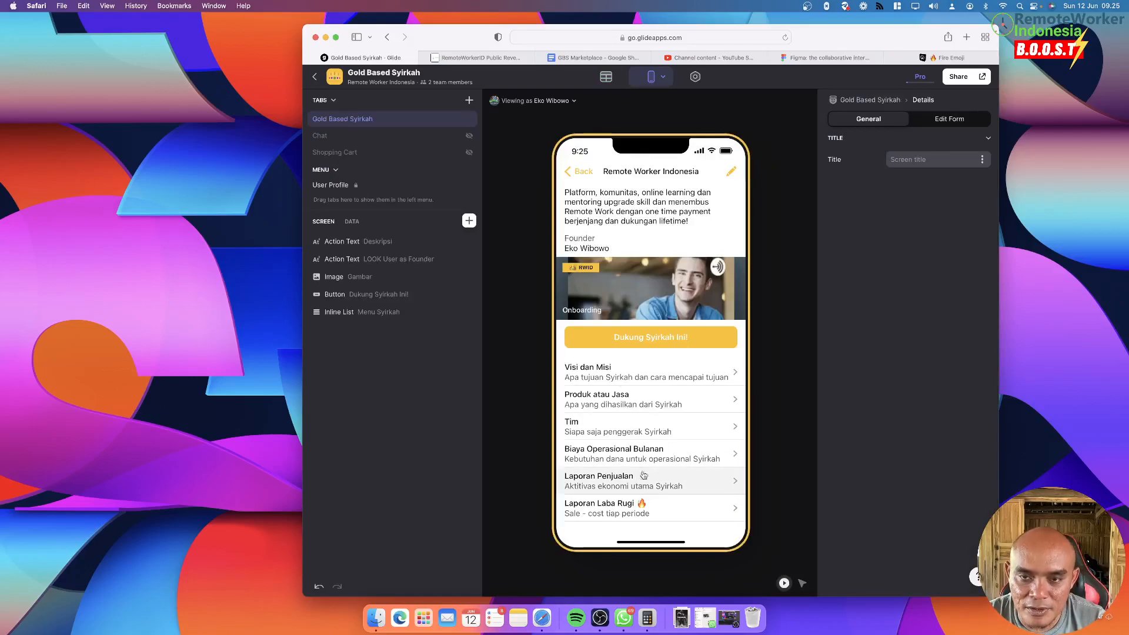
Search Emojipedia for "gold" and for "money", and copy the Money Bag emoji from its page
{"action": "left_click", "coordinate": [928, 58]}
{"action": "left_click", "coordinate": [581, 84]}
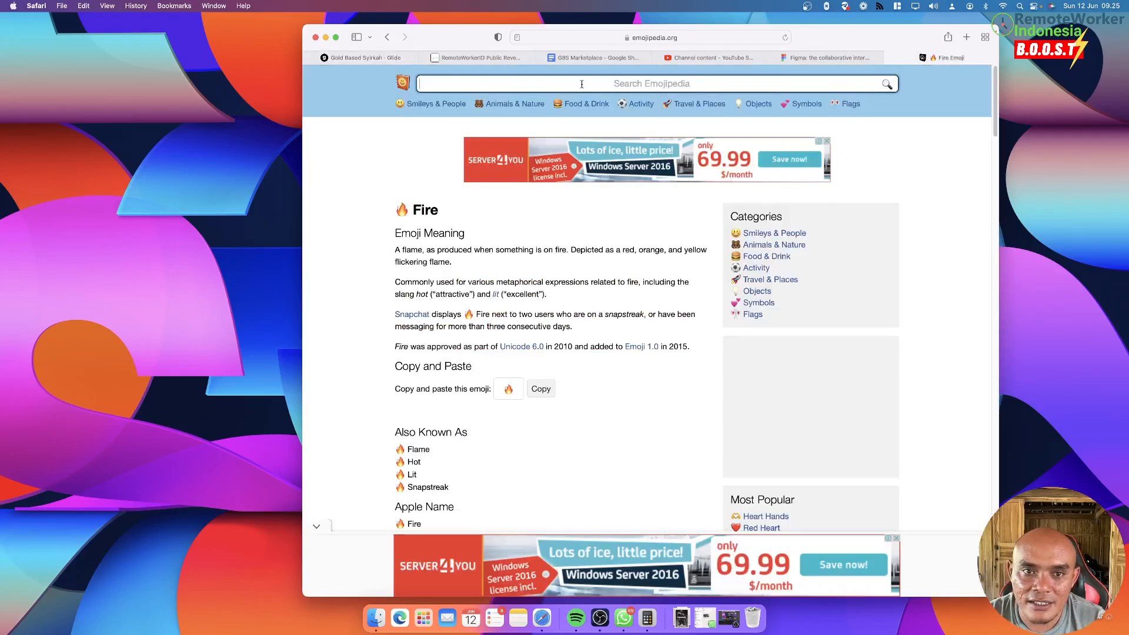
{"action": "type", "text": "gold"}
{"action": "left_click", "coordinate": [887, 84]}
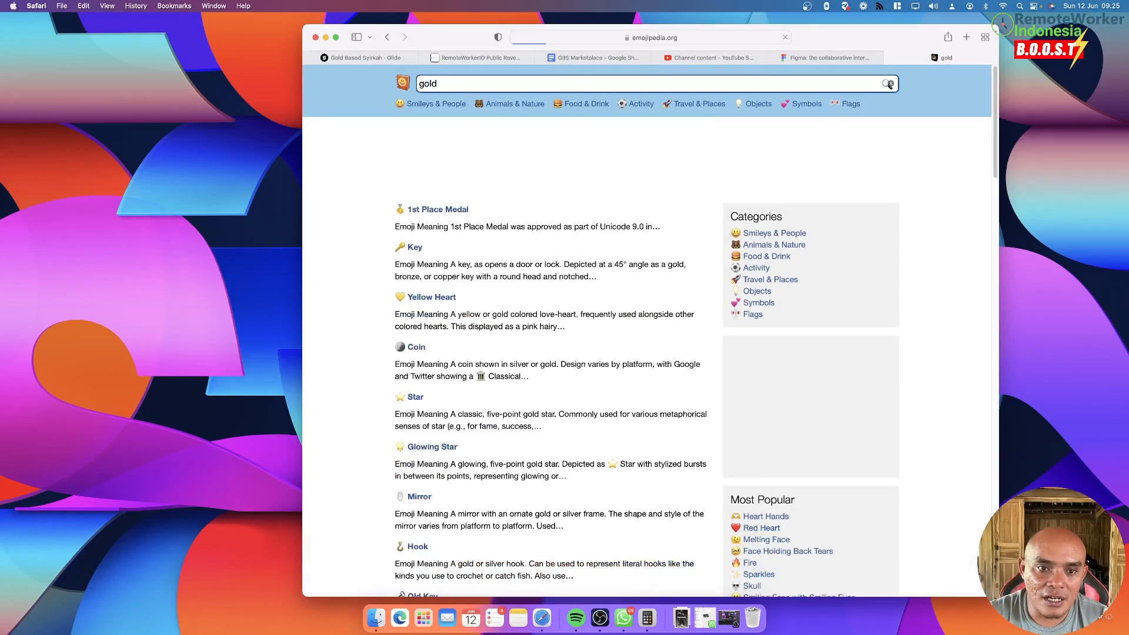
{"action": "left_click", "coordinate": [582, 87]}
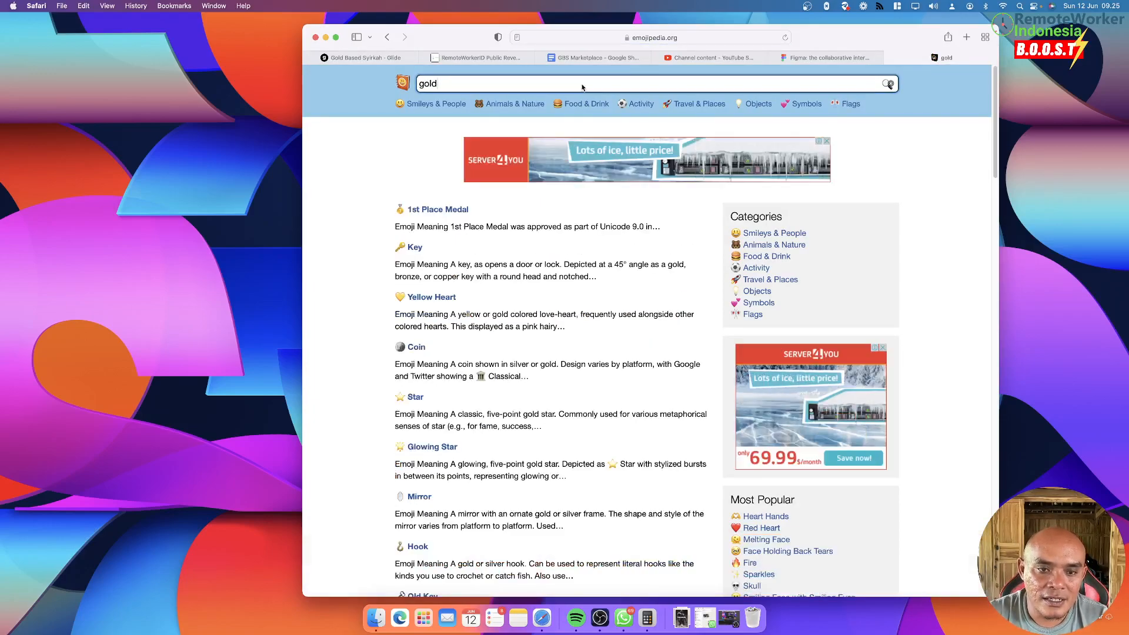
{"action": "key", "text": "super+a"}
{"action": "type", "text": "money"}
{"action": "key", "text": "Return"}
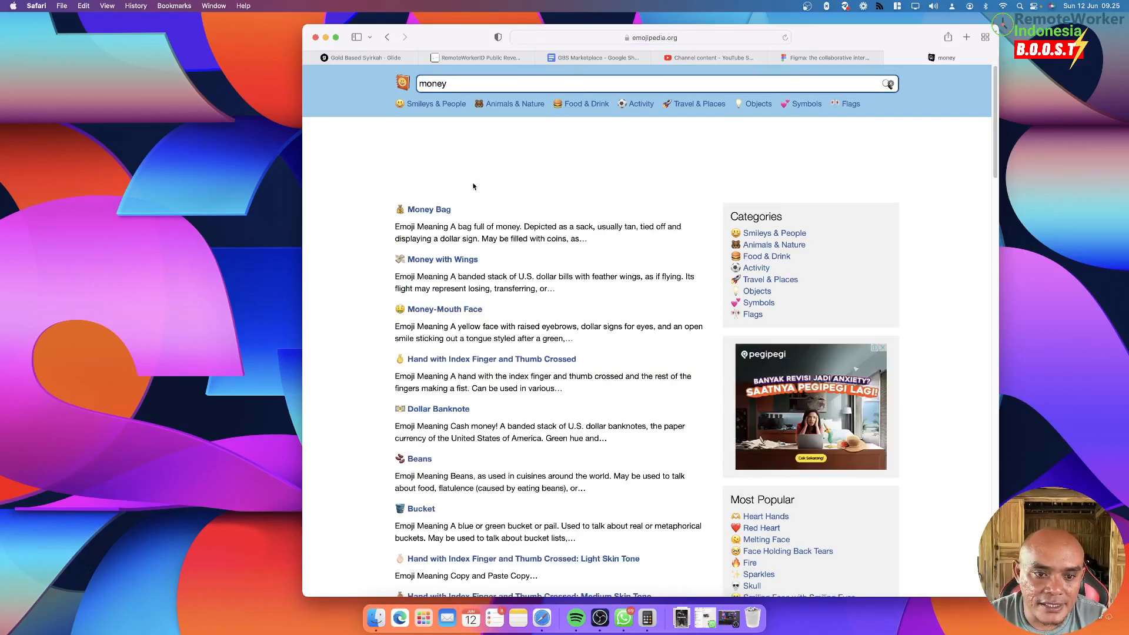
{"action": "left_click", "coordinate": [445, 216]}
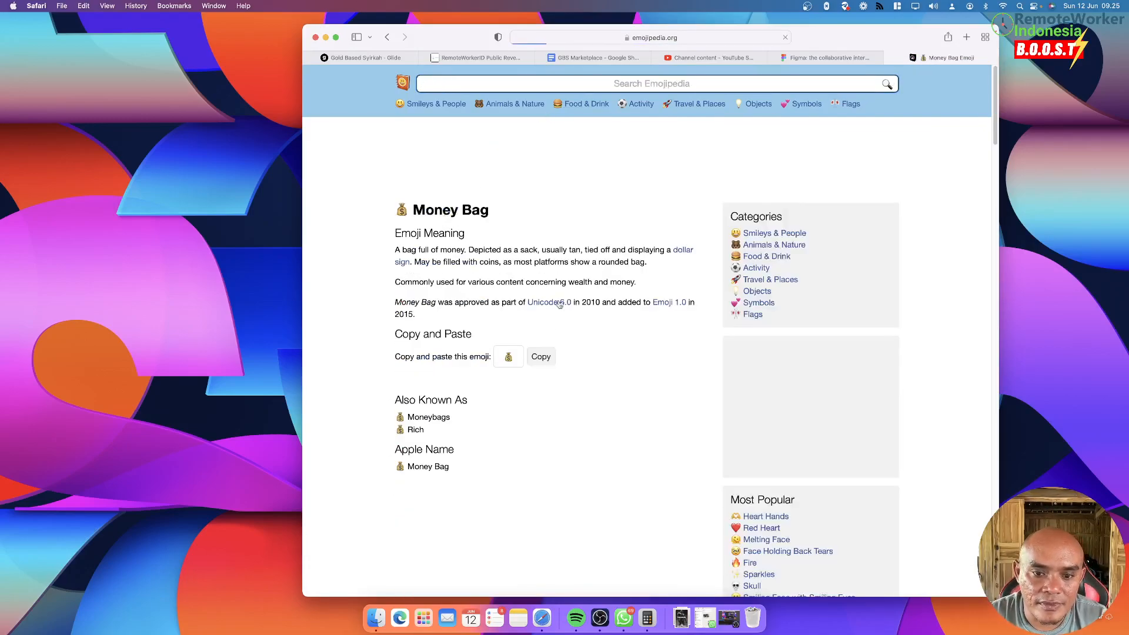
{"action": "left_click", "coordinate": [541, 356]}
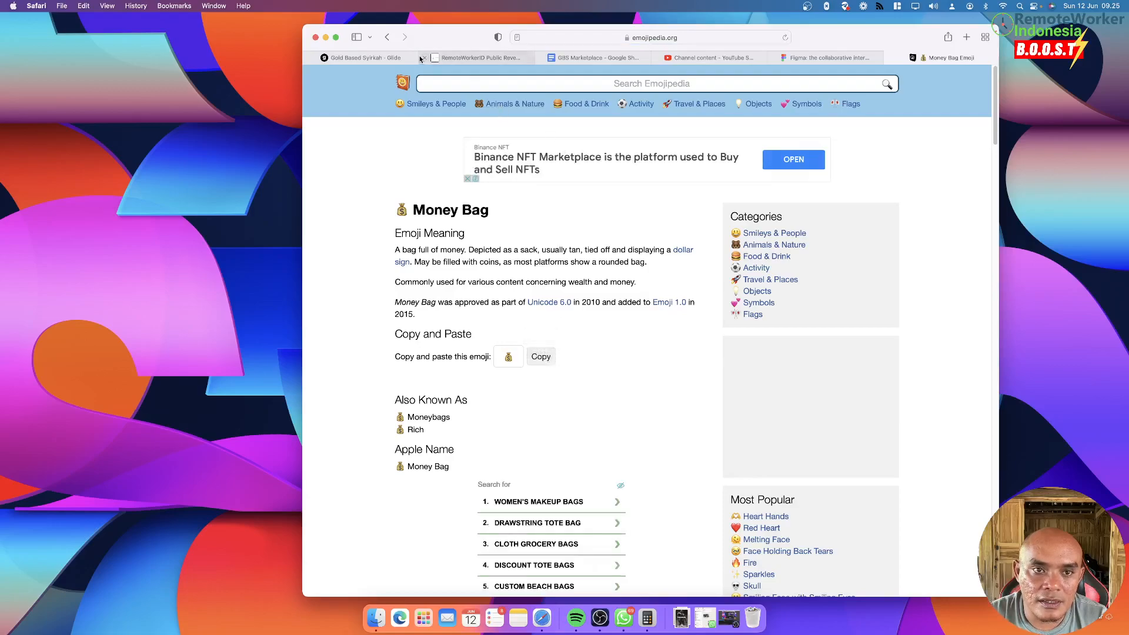
Back in Glide, append the copied Money Bag emoji to the Nama "Laporan Penjualan" in the fifth Menu Syirkah row
{"action": "left_click", "coordinate": [374, 59]}
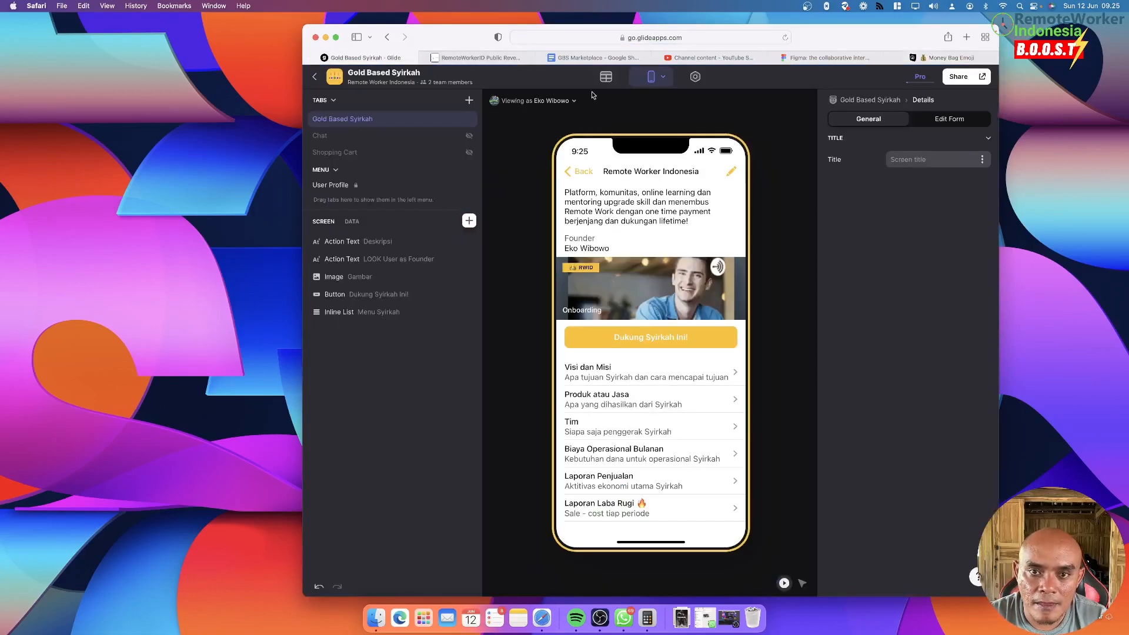
{"action": "left_click", "coordinate": [606, 76]}
{"action": "left_click", "coordinate": [414, 157]}
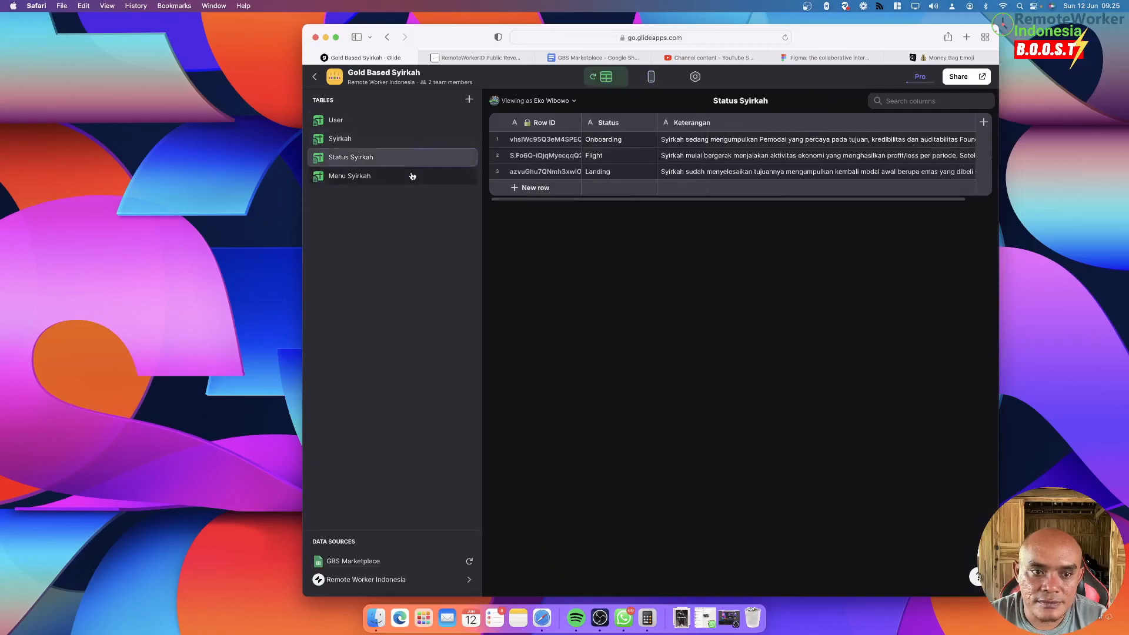
{"action": "left_click", "coordinate": [412, 177]}
{"action": "double_click", "coordinate": [647, 205]}
{"action": "left_click", "coordinate": [647, 205]}
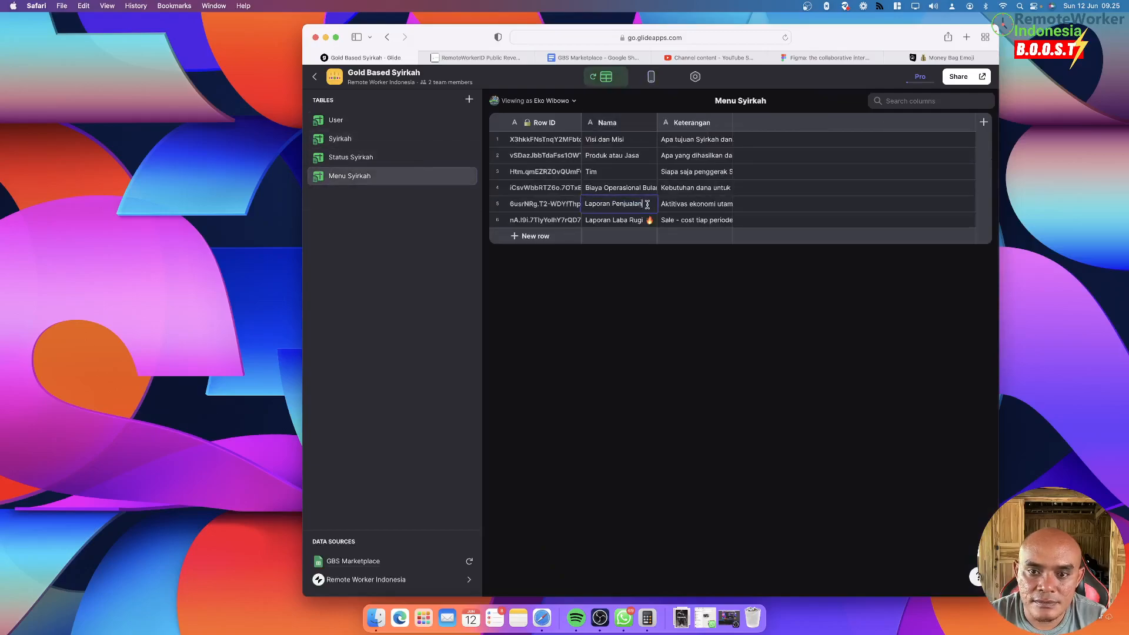
{"action": "left_click", "coordinate": [648, 219]}
{"action": "double_click", "coordinate": [648, 204]}
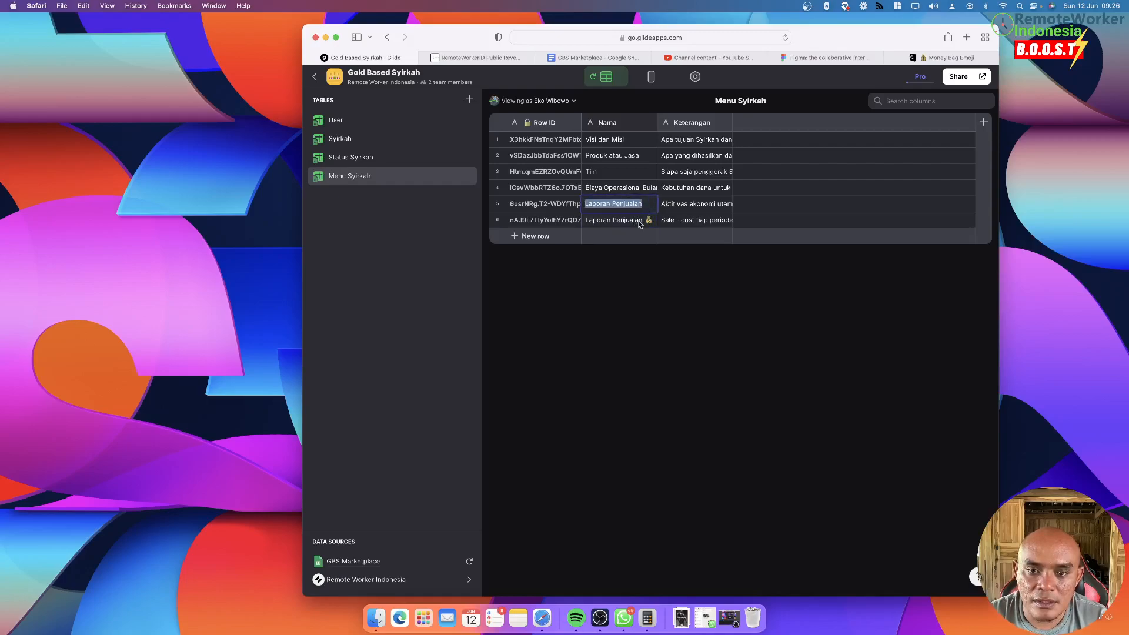
{"action": "key", "text": "Escape"}
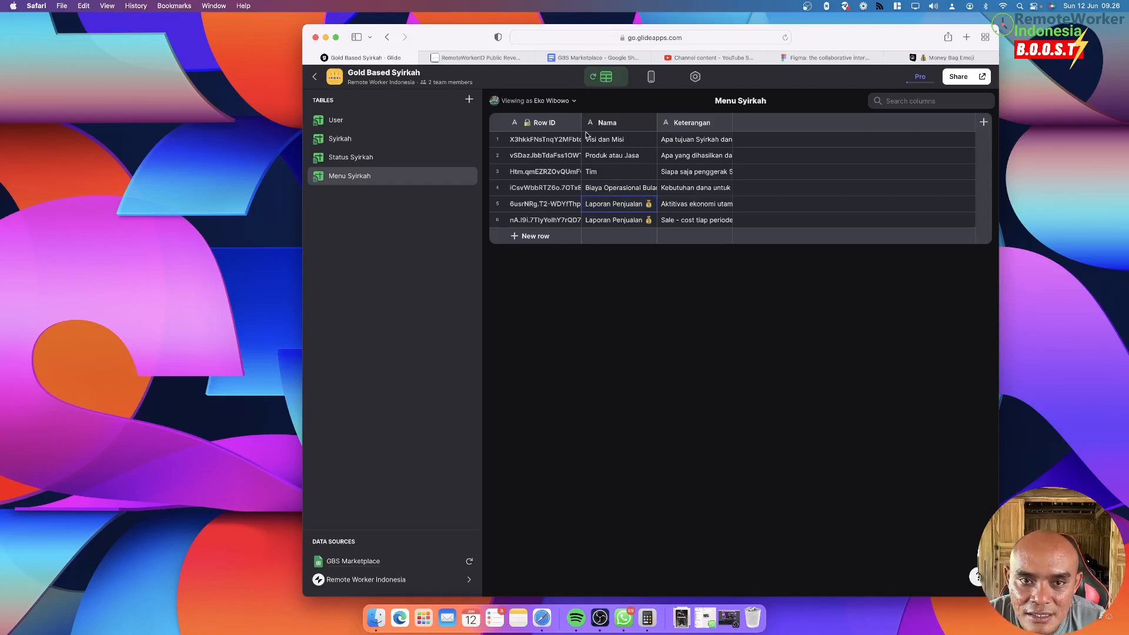
Switch to the GBS Marketplace Google Sheet and fit the Keterangan and Nama columns of the Menu Syirkah sheet to their contents
{"action": "left_click", "coordinate": [595, 58]}
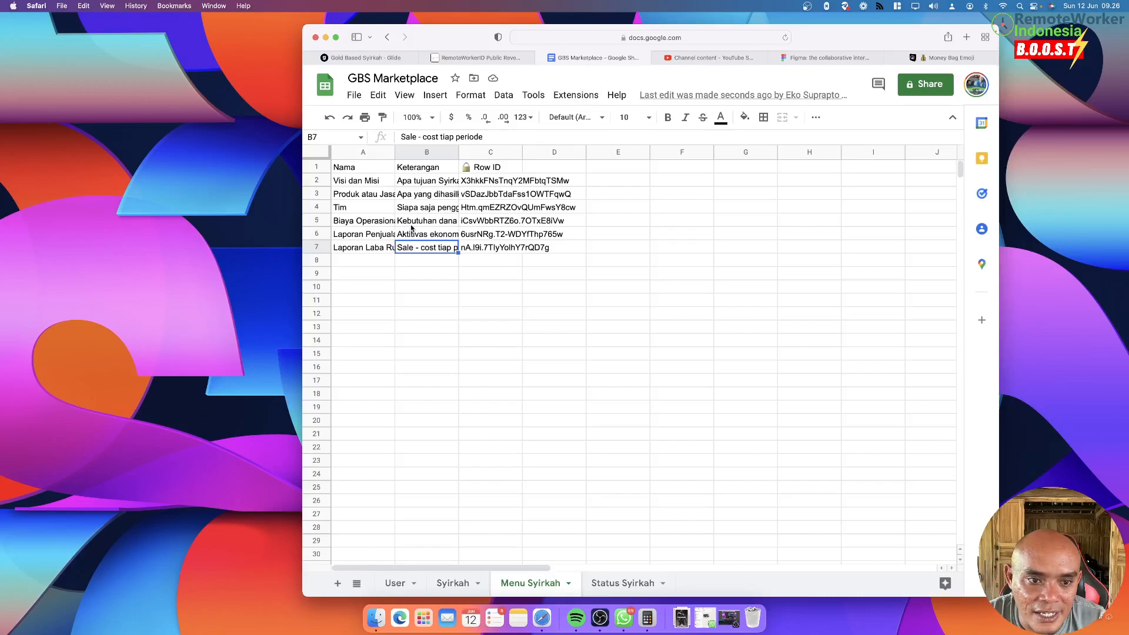
{"action": "left_click", "coordinate": [413, 290]}
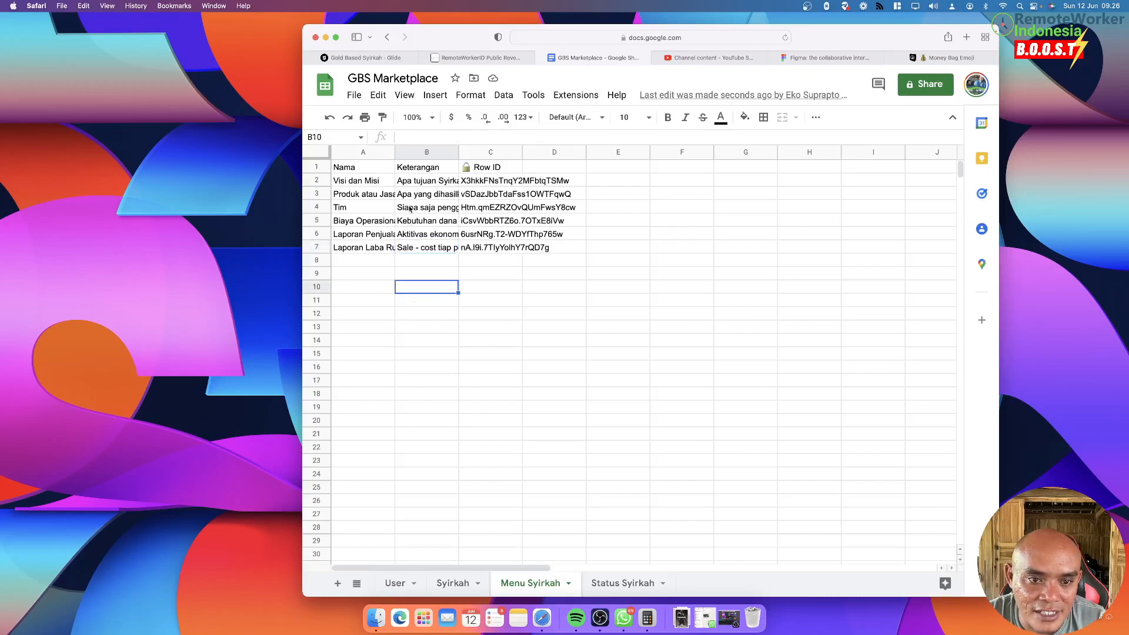
{"action": "double_click", "coordinate": [458, 154]}
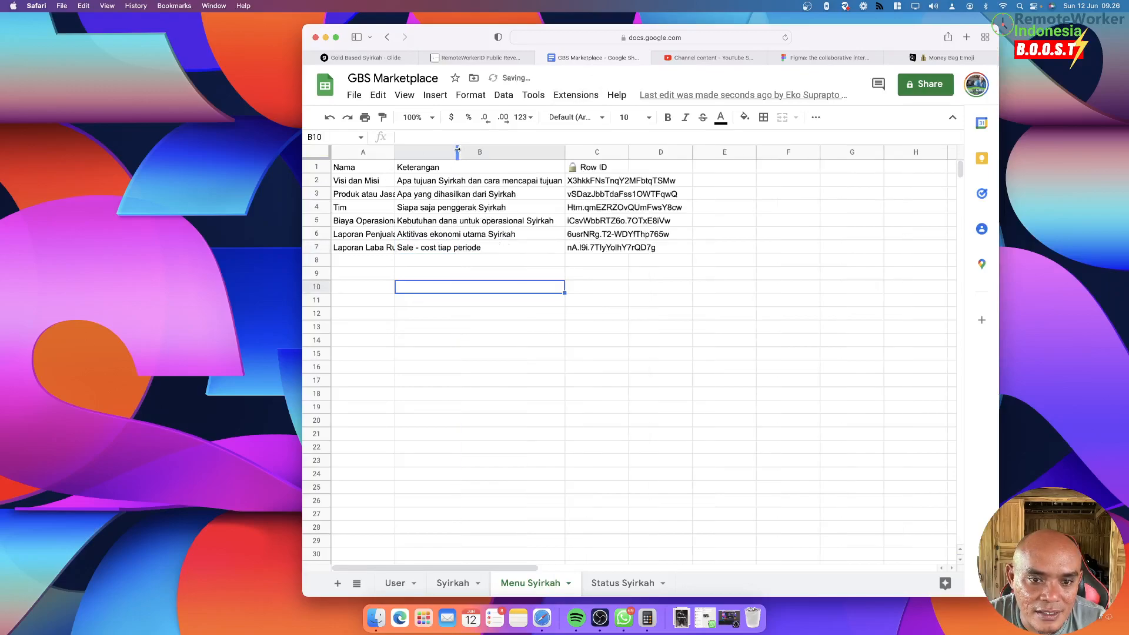
{"action": "double_click", "coordinate": [394, 152]}
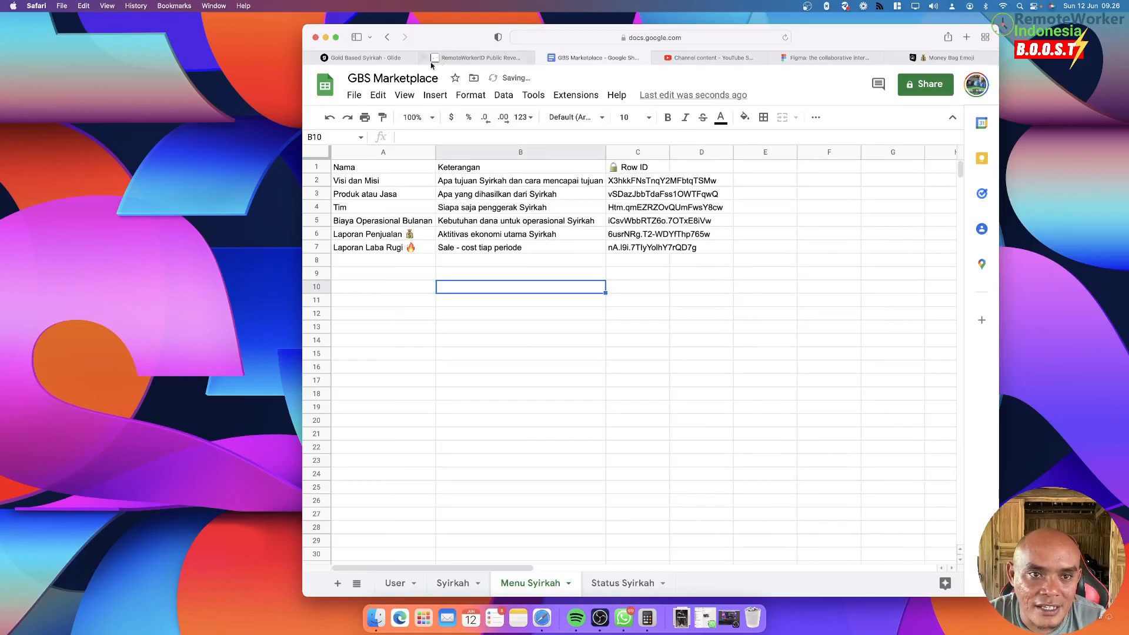
Switch to Glide and check the Menu Syirkah list in the app preview and the Syirkah table data
{"action": "left_click", "coordinate": [405, 58]}
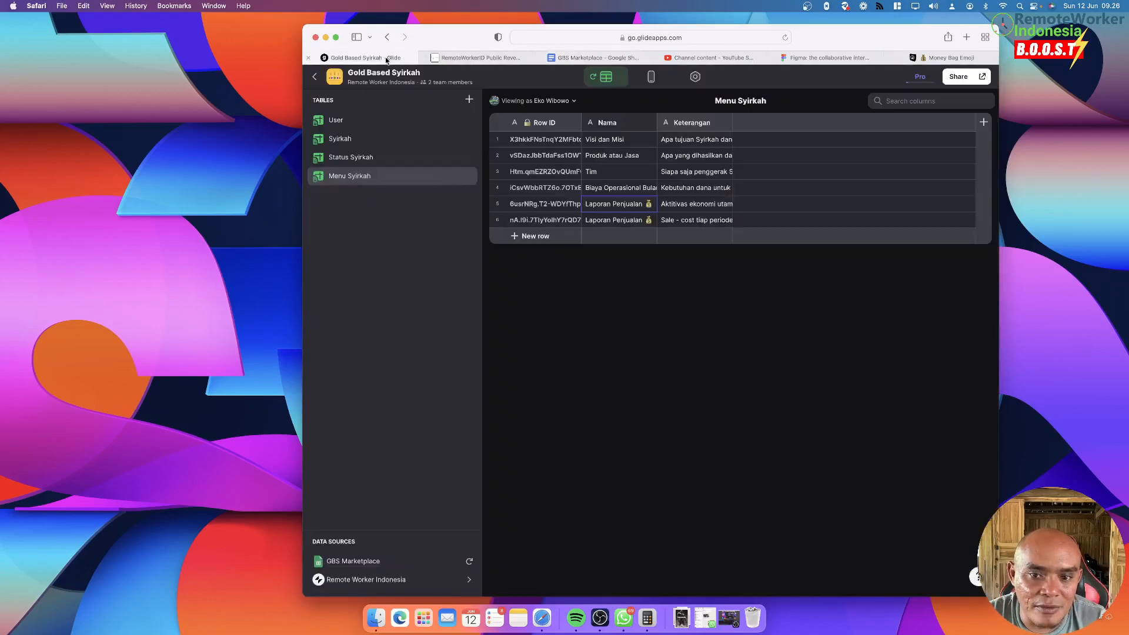
{"action": "left_click", "coordinate": [647, 77]}
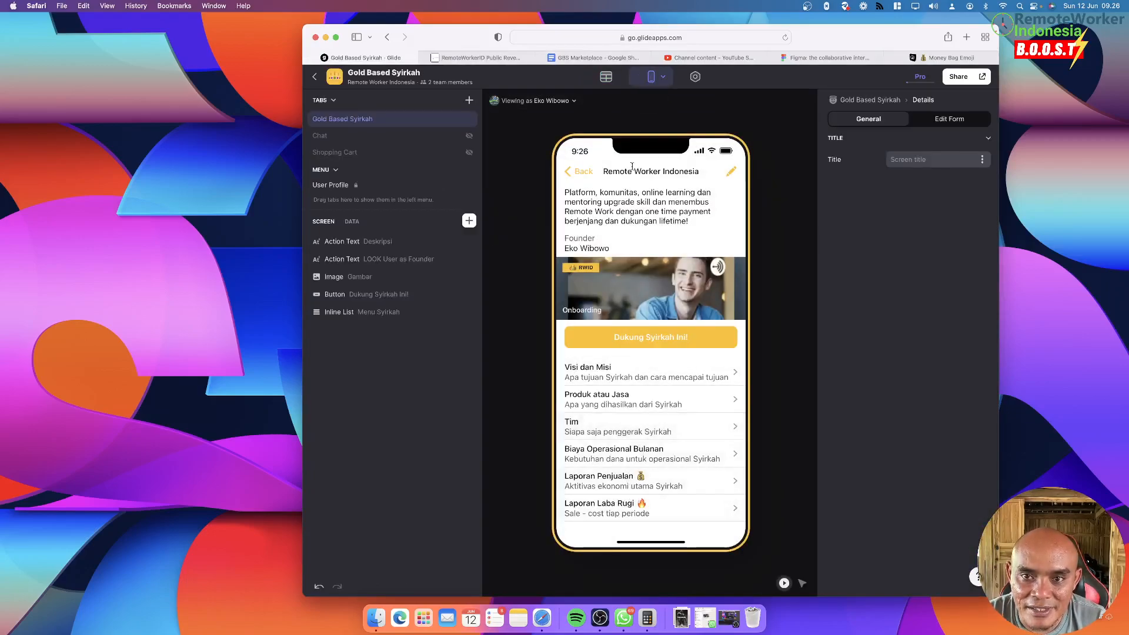
{"action": "left_click", "coordinate": [605, 77]}
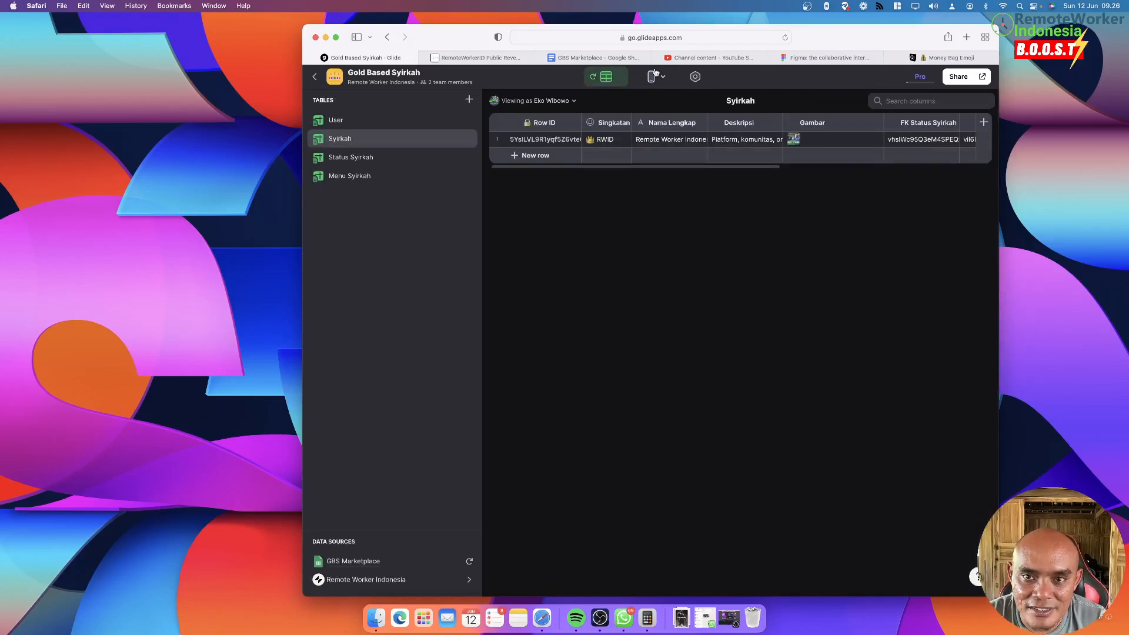
{"action": "left_click", "coordinate": [652, 75]}
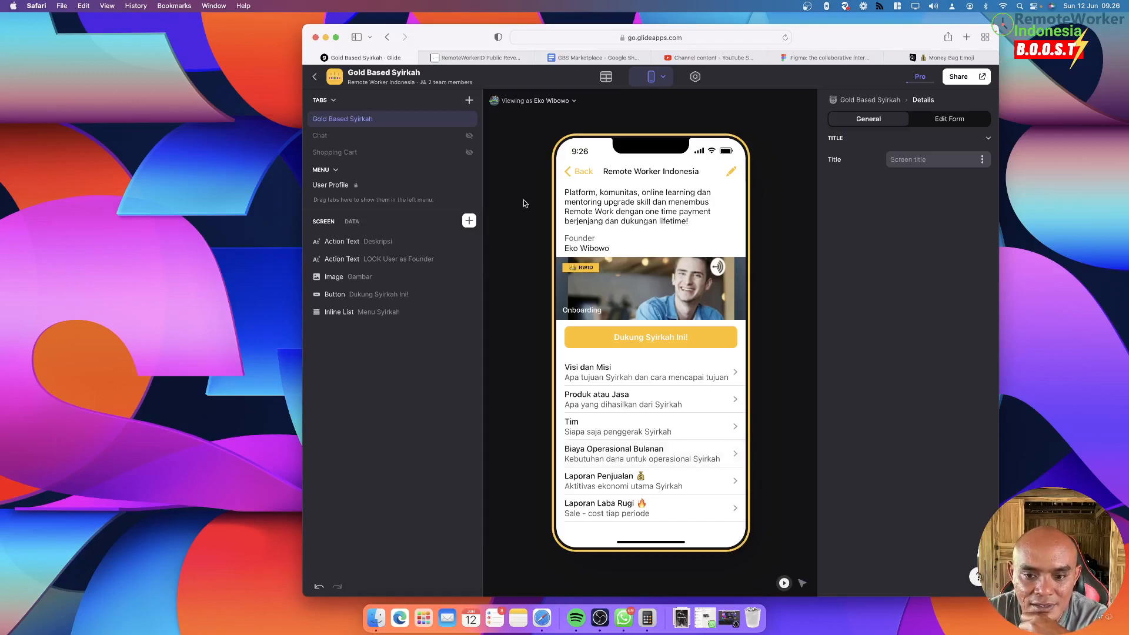
Rename the "Biaya Operasional Bulanan" entry in the Menu Syirkah table as "Laporan Biaya"
{"action": "left_click", "coordinate": [597, 80]}
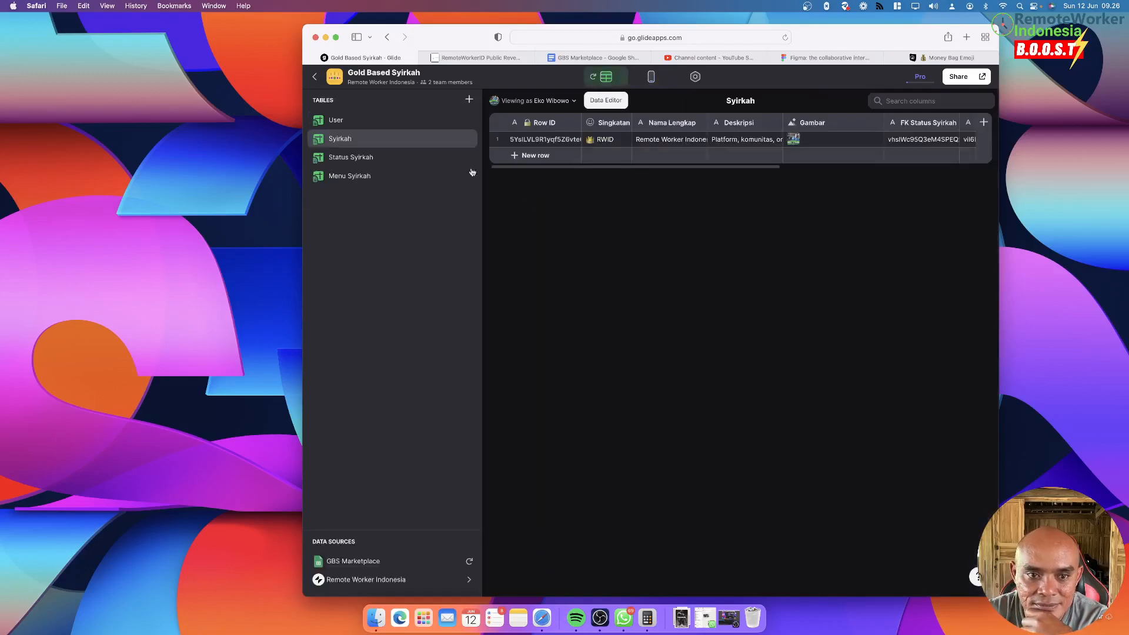
{"action": "left_click", "coordinate": [403, 157]}
{"action": "left_click", "coordinate": [401, 178]}
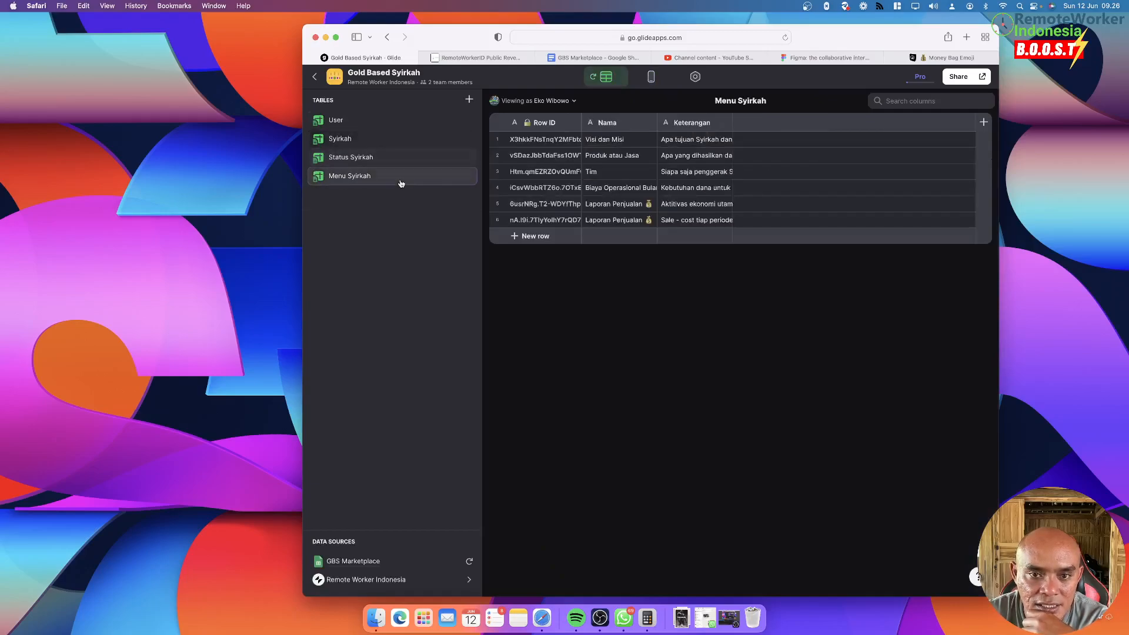
{"action": "double_click", "coordinate": [618, 192]}
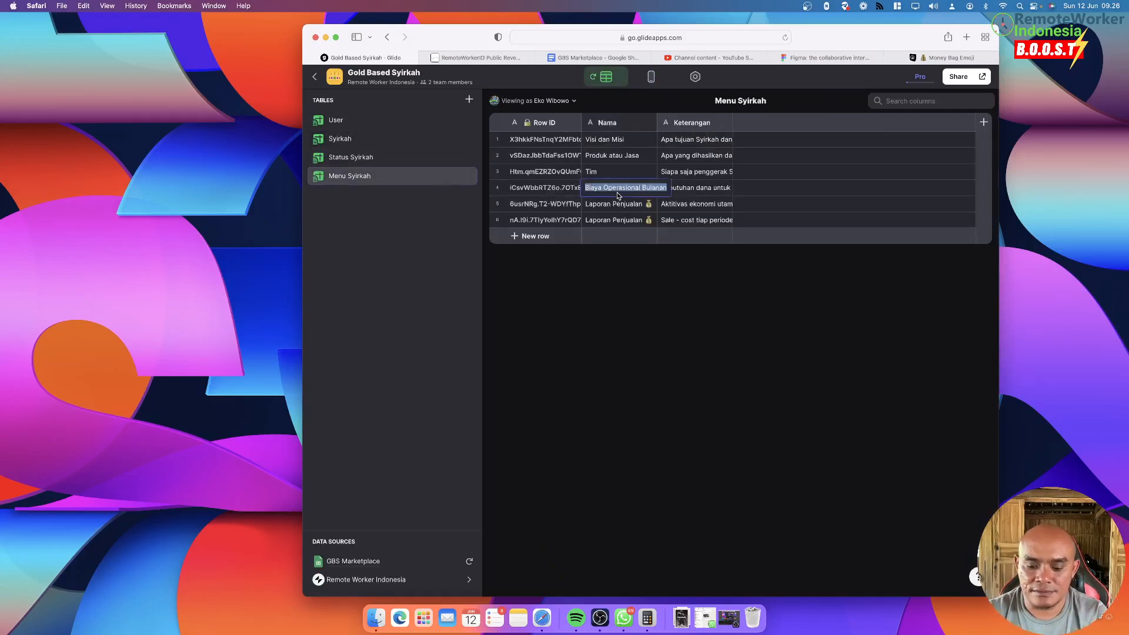
{"action": "type", "text": "Laporan Biaya"}
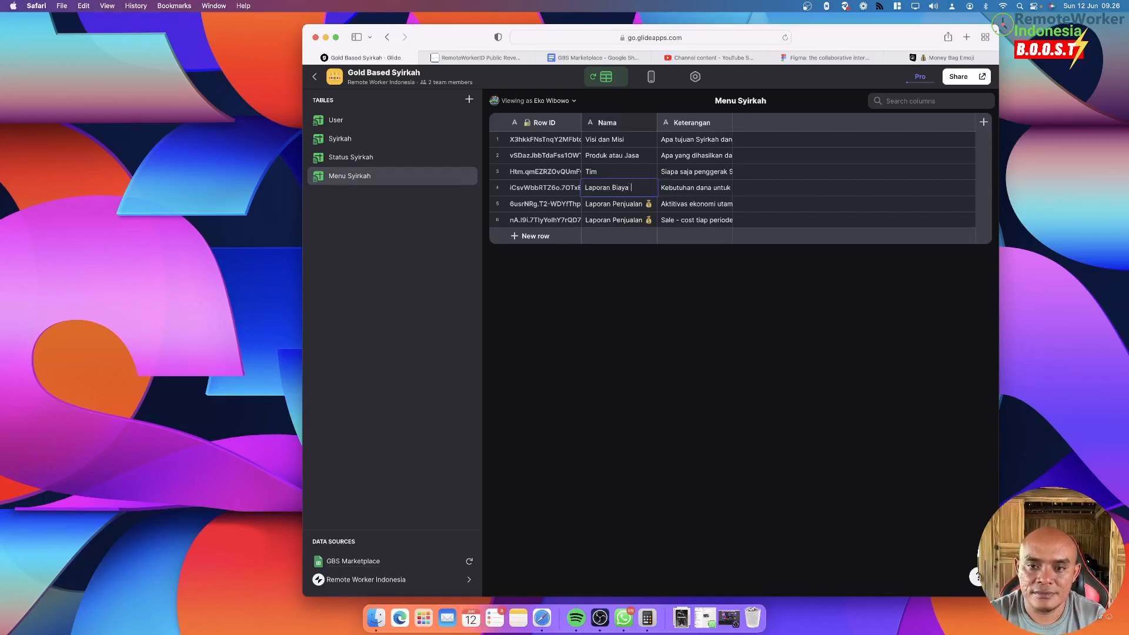
{"action": "key", "text": "Return"}
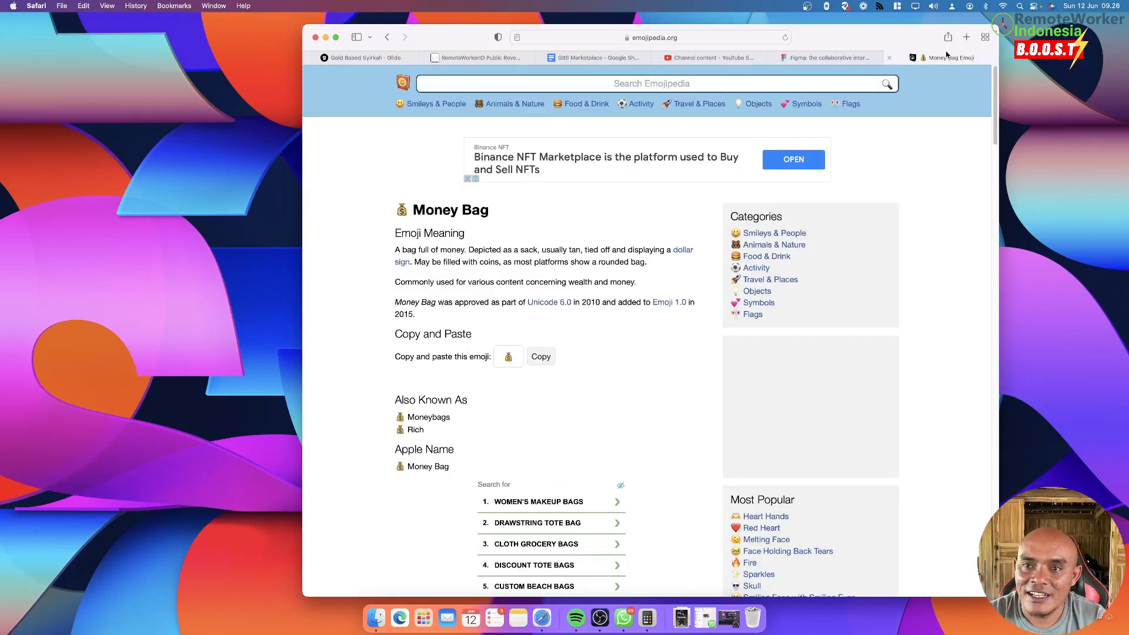
Switch to Emojipedia, search for "cost" and look through the suggested emojis
{"action": "left_click", "coordinate": [893, 58]}
{"action": "left_click", "coordinate": [652, 77]}
{"action": "type", "text": "cost"}
{"action": "left_click", "coordinate": [888, 84]}
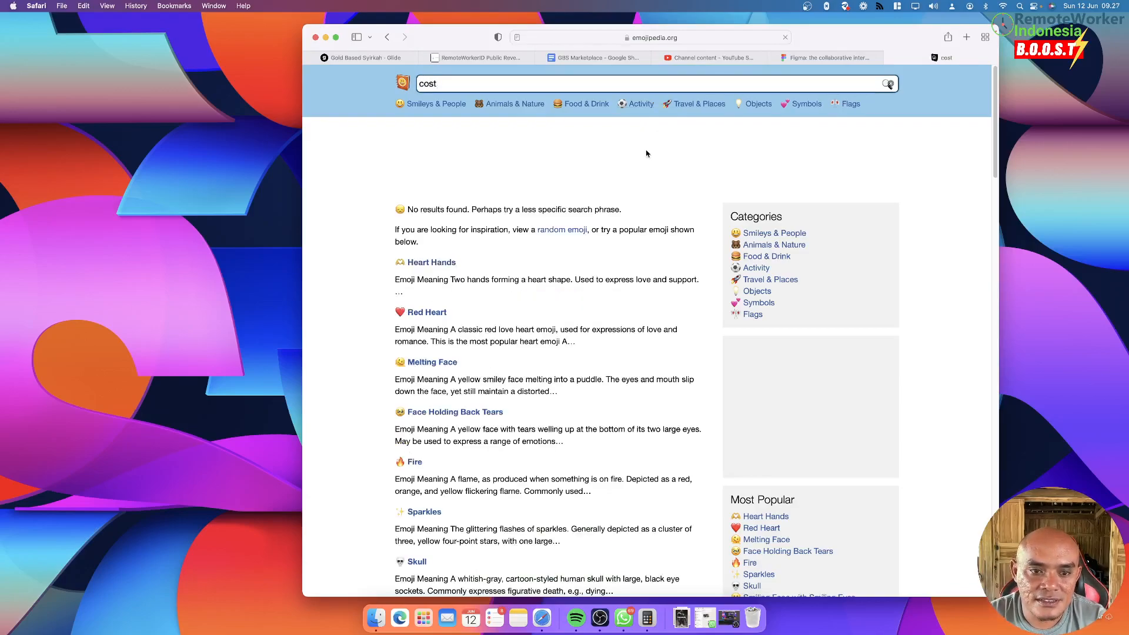
{"action": "scroll", "coordinate": [551, 224], "scroll_direction": "down", "scroll_amount": 5}
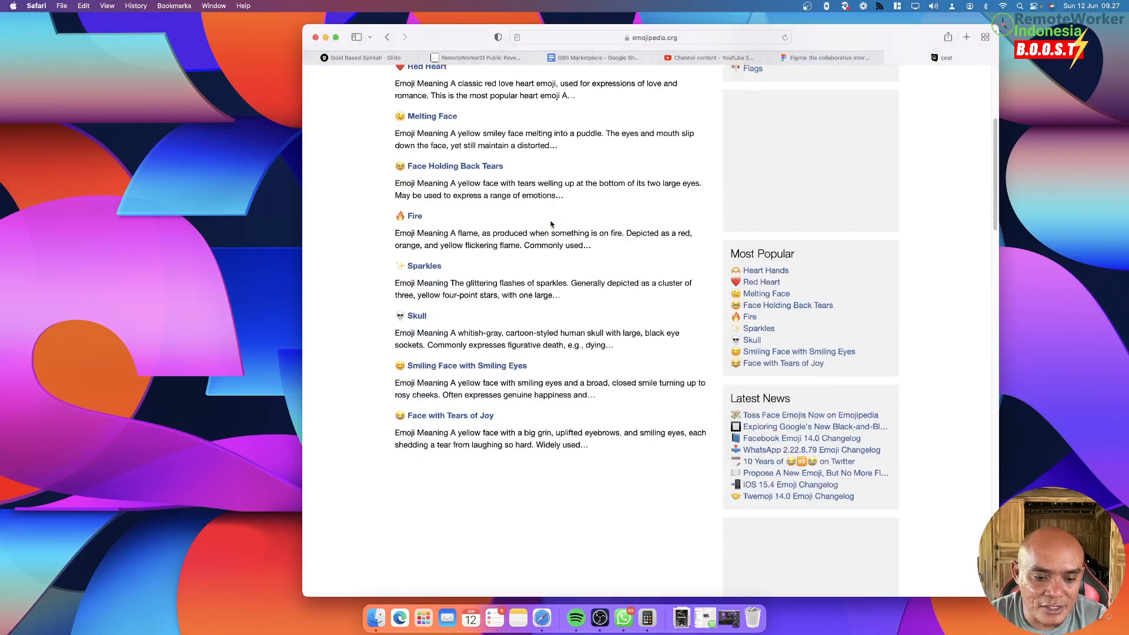
{"action": "scroll", "coordinate": [551, 224], "scroll_direction": "up", "scroll_amount": 5}
Search Emojipedia for "graph" and copy the Chart Increasing emoji from its page
{"action": "left_click", "coordinate": [500, 87]}
{"action": "key", "text": "BackSpace"}
{"action": "key", "text": "BackSpace"}
{"action": "key", "text": "BackSpace"}
{"action": "key", "text": "BackSpace"}
{"action": "type", "text": "gra"}
{"action": "key", "text": "BackSpace"}
{"action": "key", "text": "BackSpace"}
{"action": "key", "text": "BackSpace"}
{"action": "type", "text": "gr"}
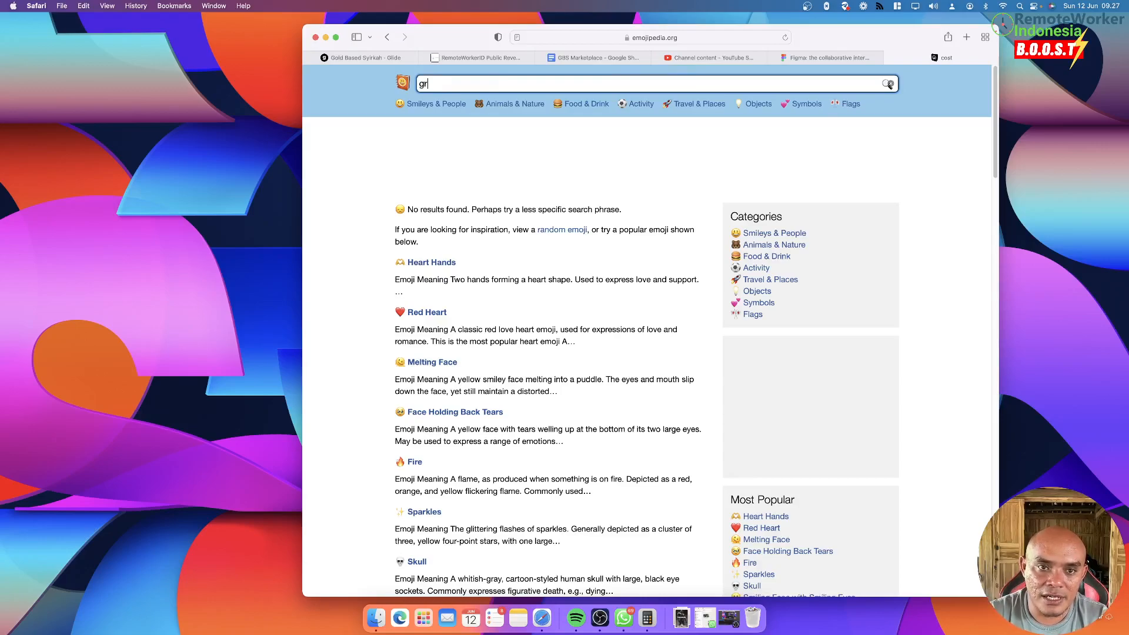
{"action": "type", "text": "aph"}
{"action": "key", "text": "Return"}
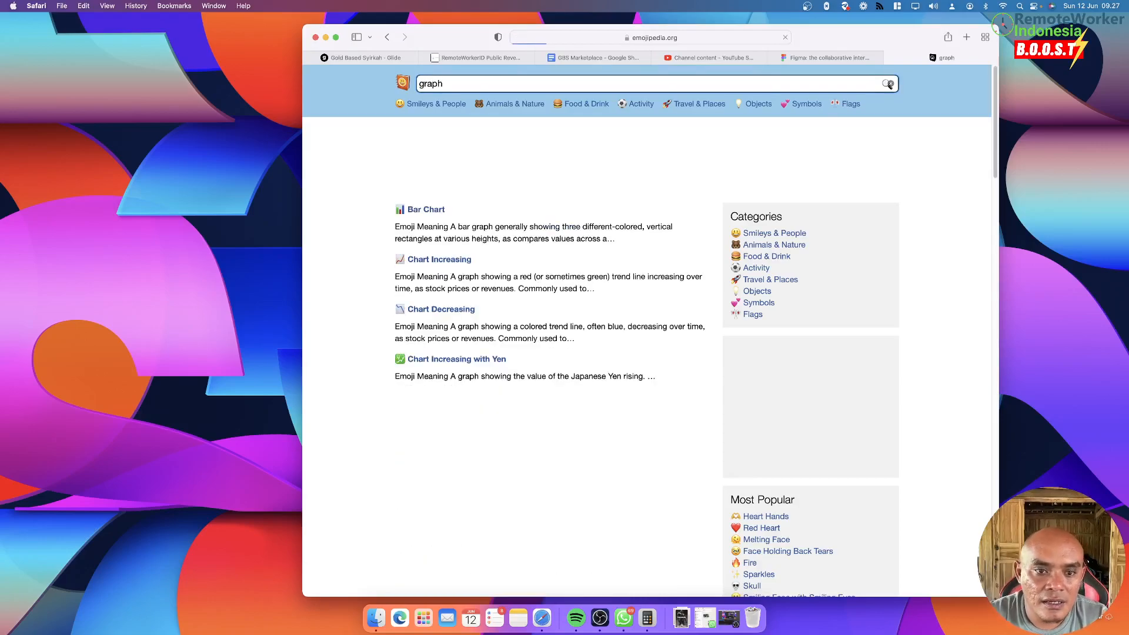
{"action": "left_click", "coordinate": [432, 262]}
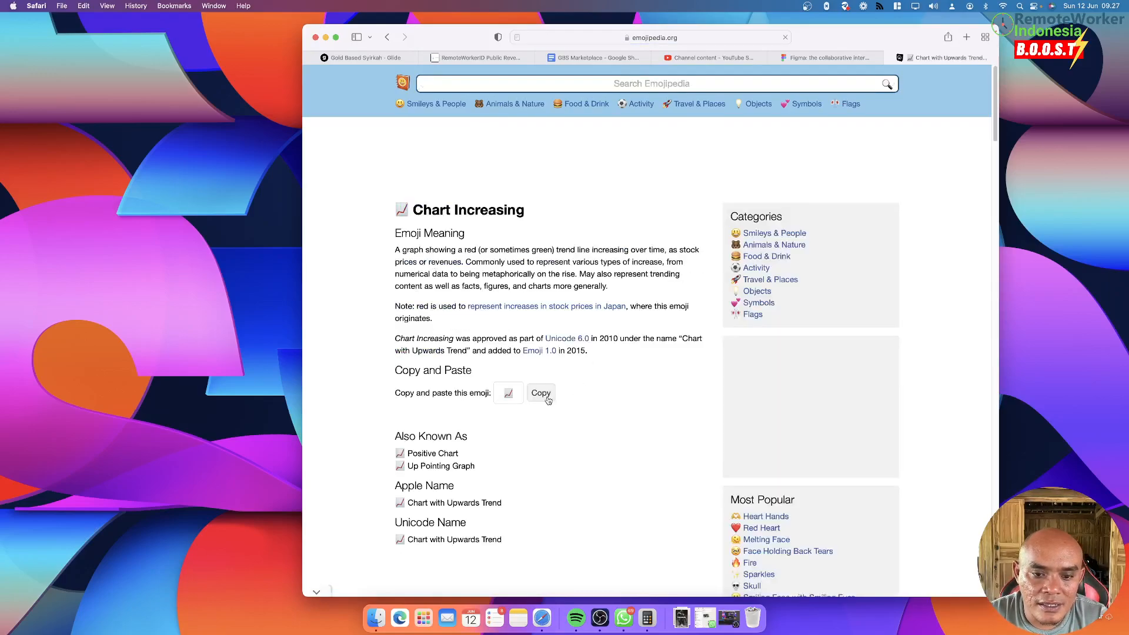
{"action": "left_click", "coordinate": [545, 397]}
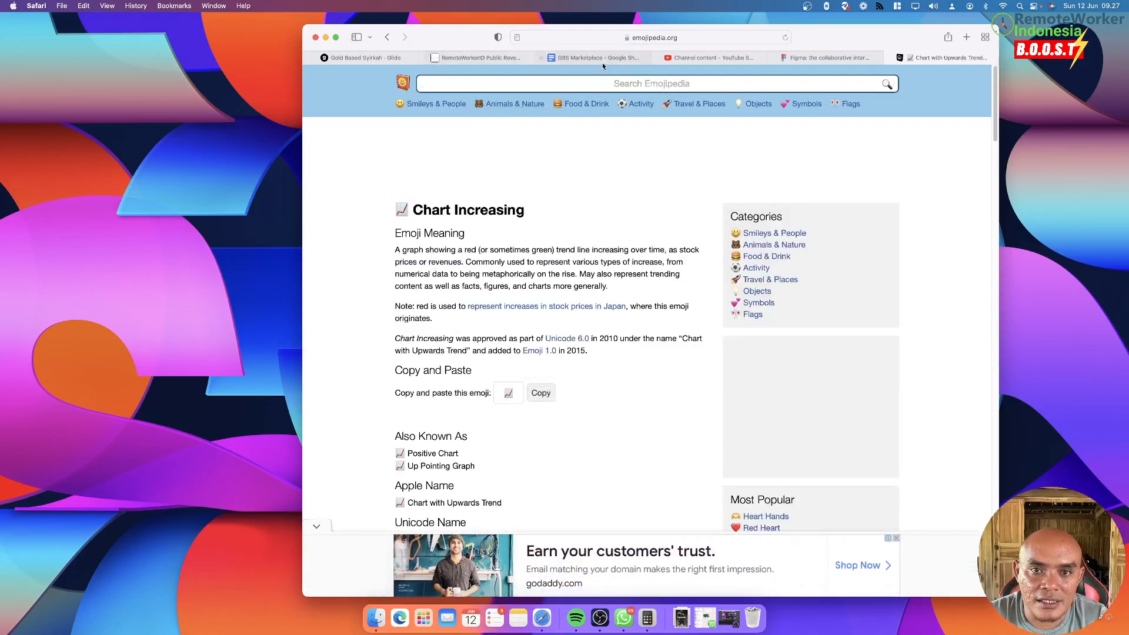
In the GBS Marketplace Google Sheet, add the Chart Increasing emoji to "Laporan Penjualan" and cut its Money Bag emoji
{"action": "left_click", "coordinate": [597, 57]}
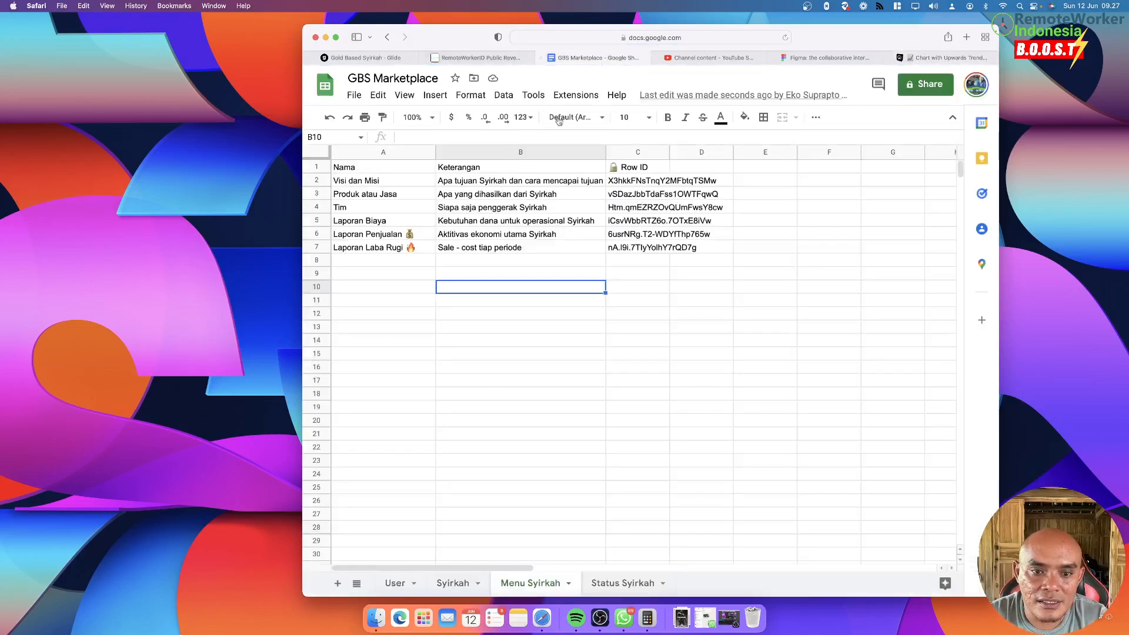
{"action": "double_click", "coordinate": [424, 234]}
{"action": "double_click", "coordinate": [424, 248]}
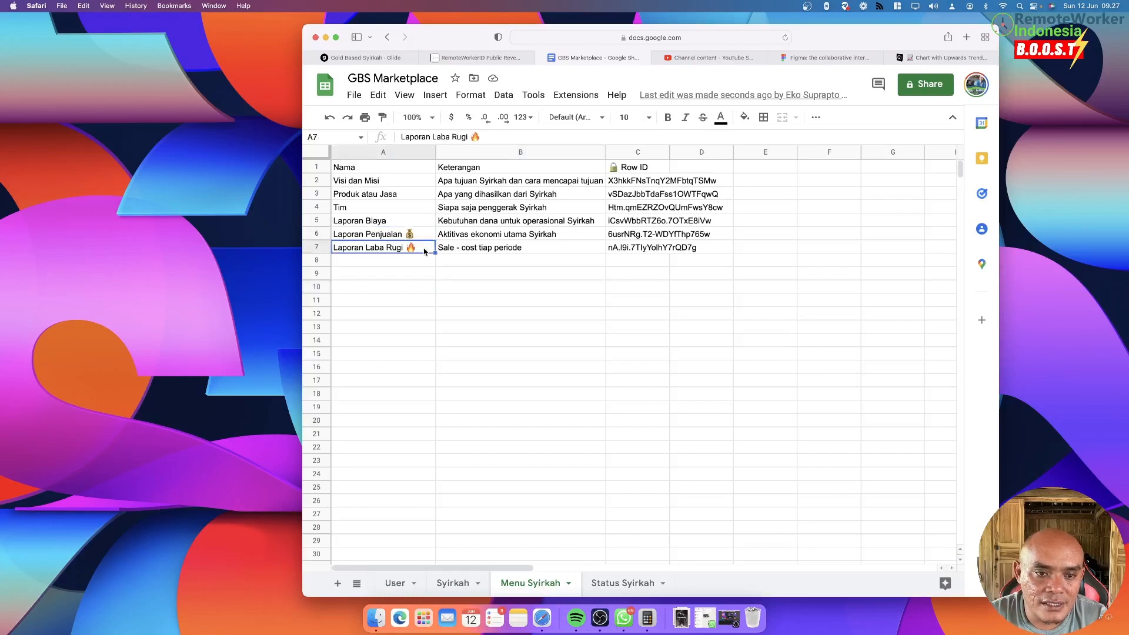
{"action": "double_click", "coordinate": [425, 241]}
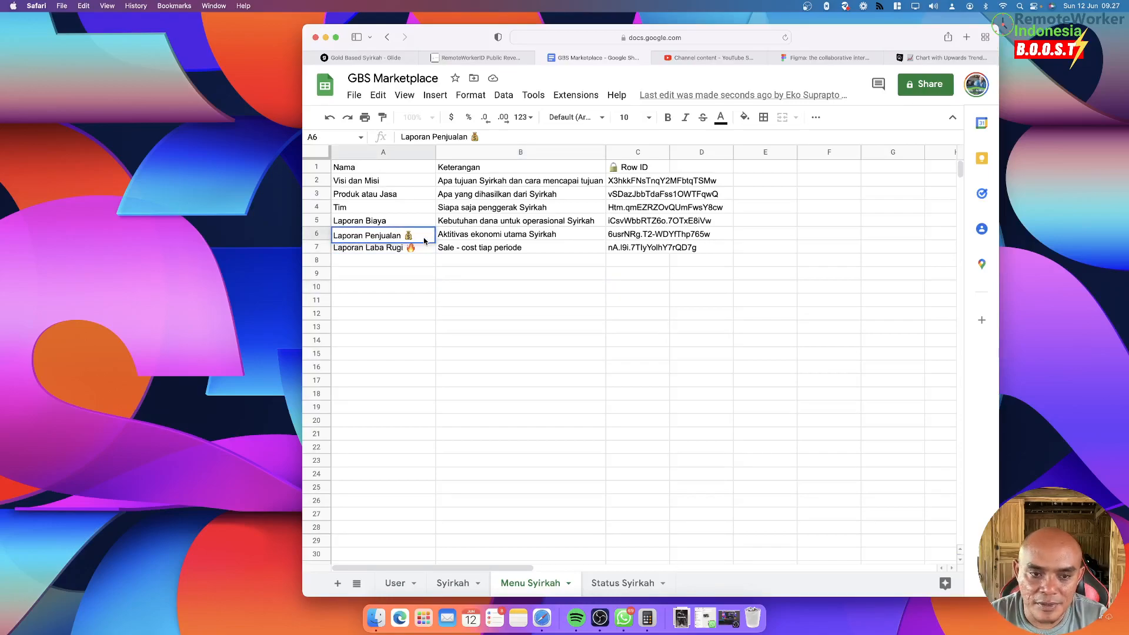
{"action": "key", "text": "super+v"}
{"action": "key", "text": "super+x"}
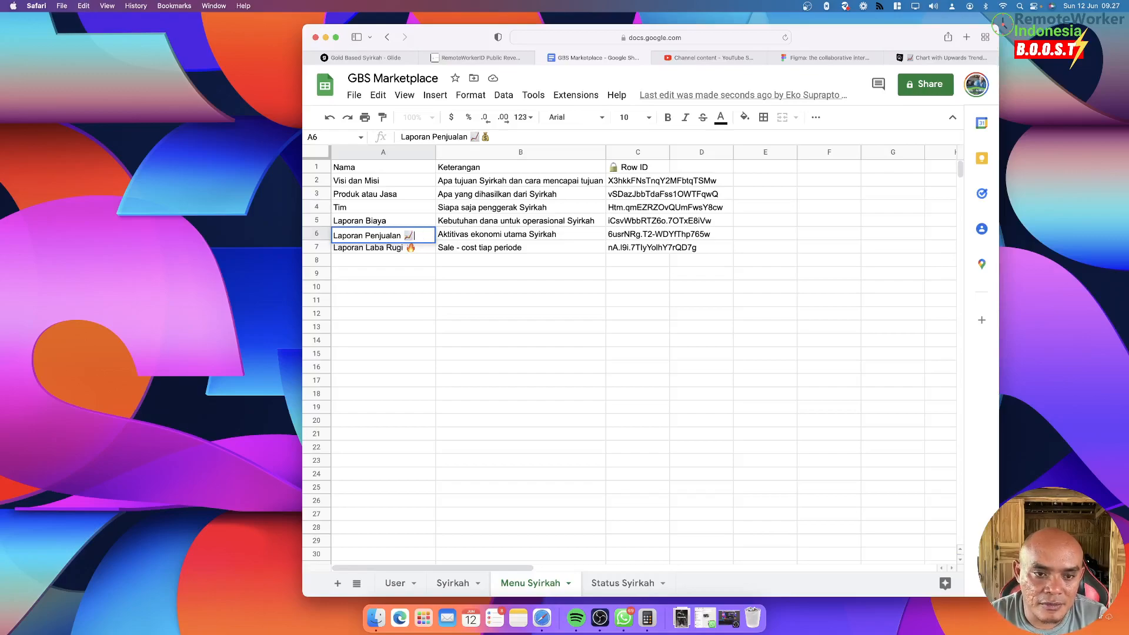
{"action": "key", "text": "Return"}
Paste the Money Bag emoji after "Laporan Biaya" and check the menu names in the Glide app preview
{"action": "double_click", "coordinate": [424, 221]}
{"action": "key", "text": "super+v"}
{"action": "key", "text": "Return"}
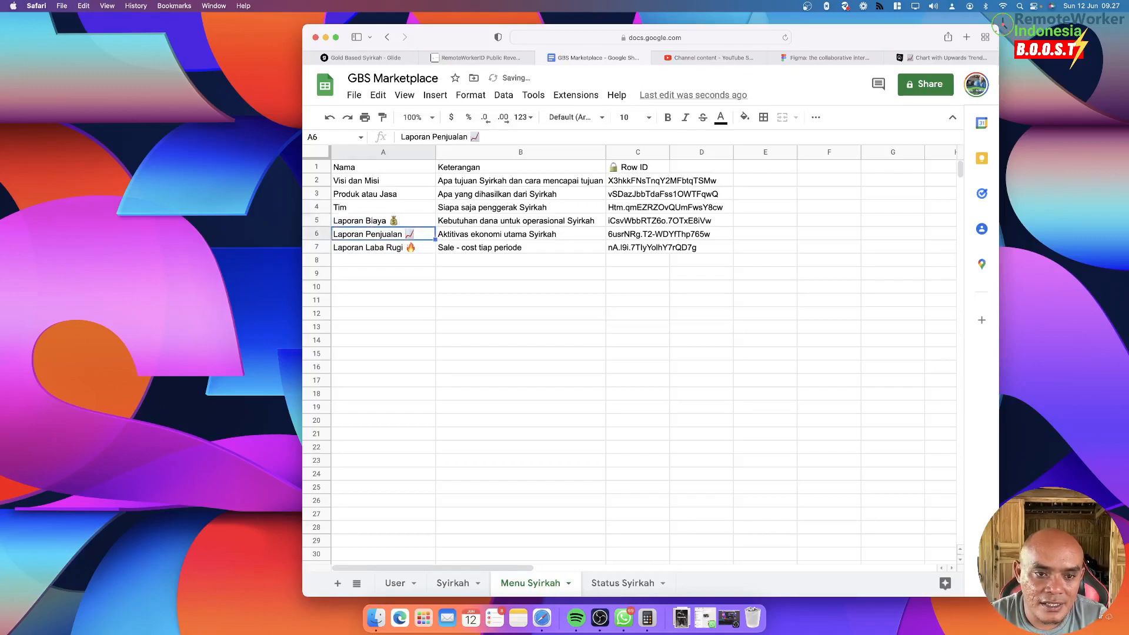
{"action": "left_click", "coordinate": [365, 58]}
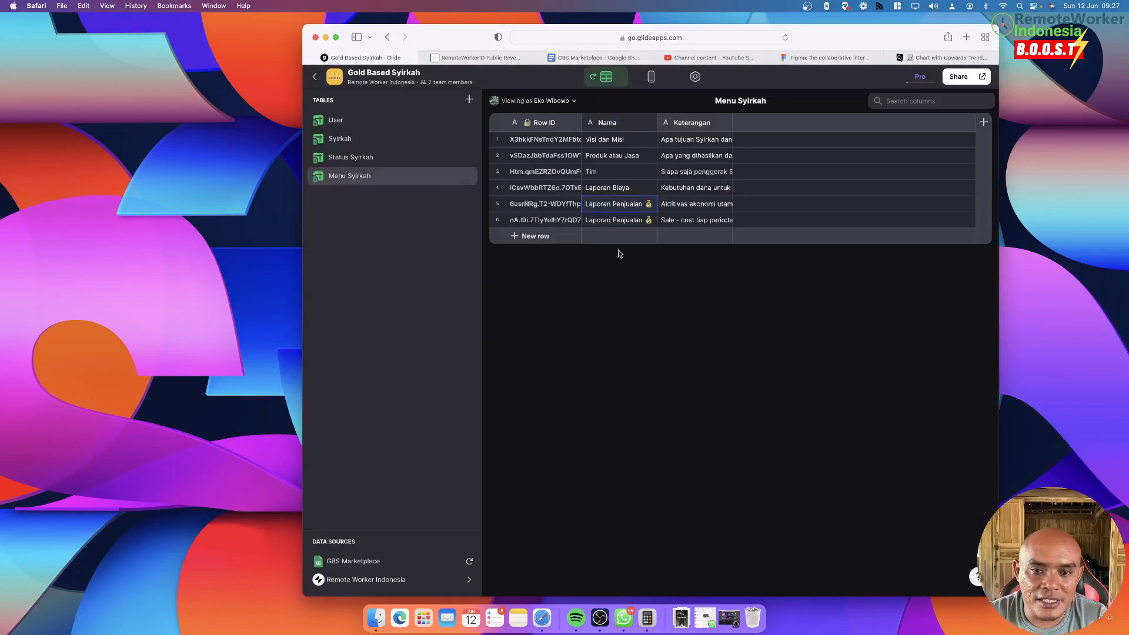
{"action": "left_click", "coordinate": [651, 76]}
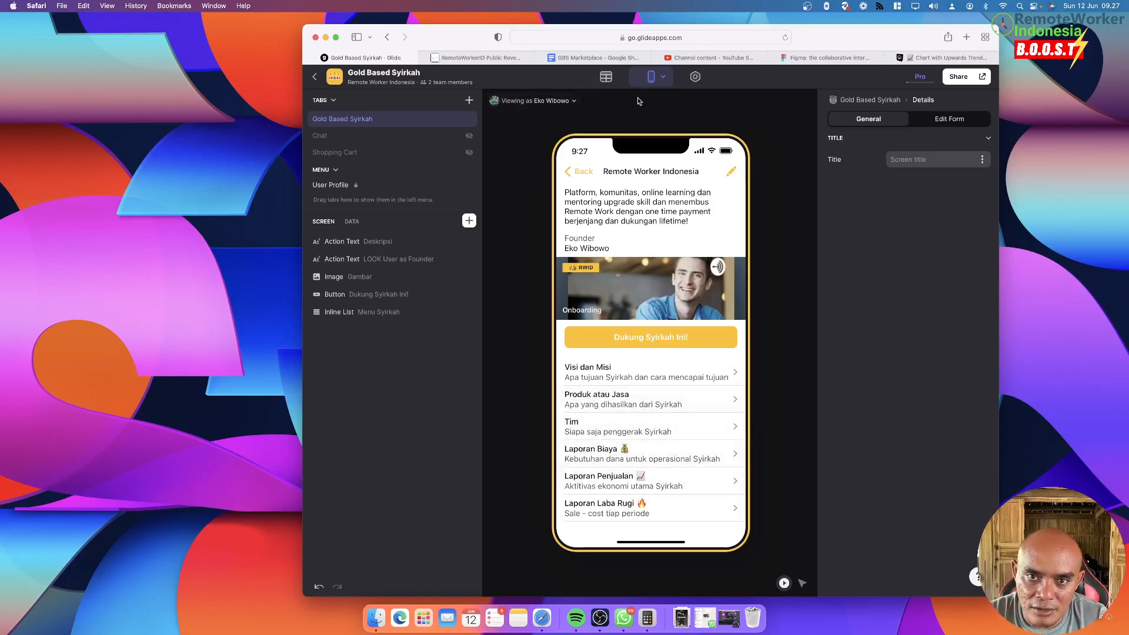
In Glide's Menu Syirkah table, set the Keterangan of the Laporan Biaya row to "Penggunaan dana untuk operasional Syirkah"
{"action": "left_click", "coordinate": [605, 76]}
{"action": "left_click", "coordinate": [388, 158]}
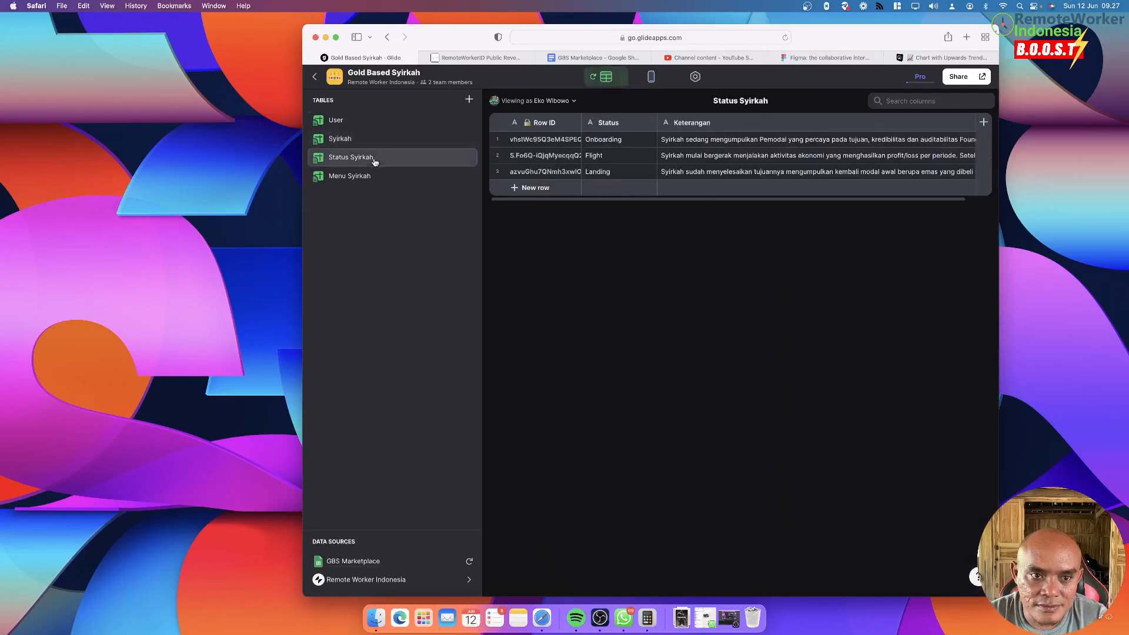
{"action": "left_click", "coordinate": [373, 176]}
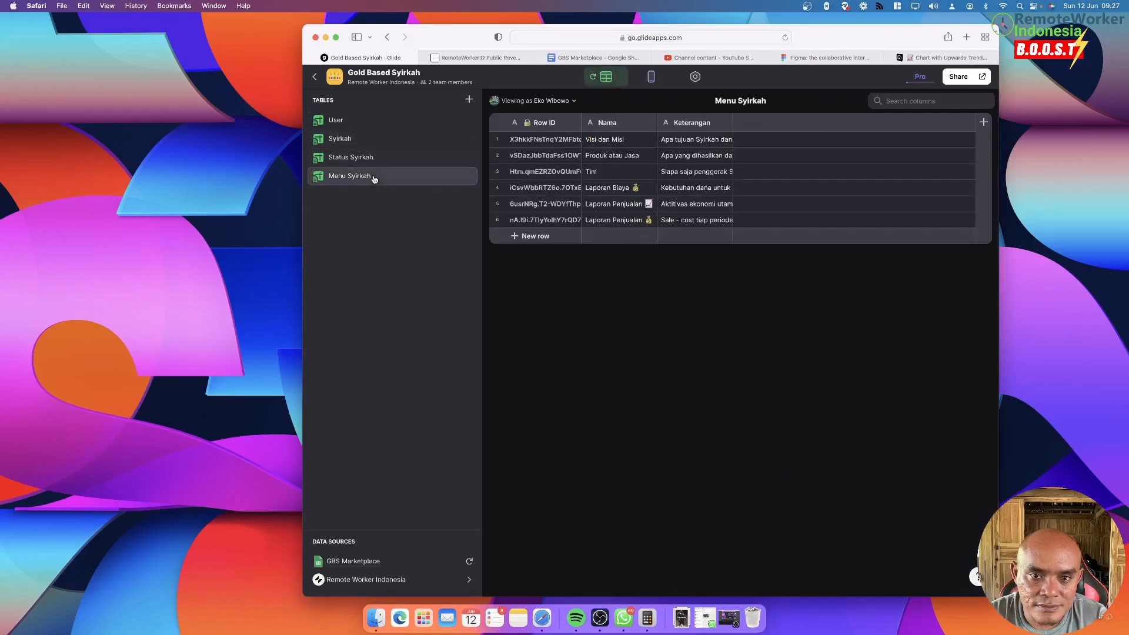
{"action": "double_click", "coordinate": [723, 190]}
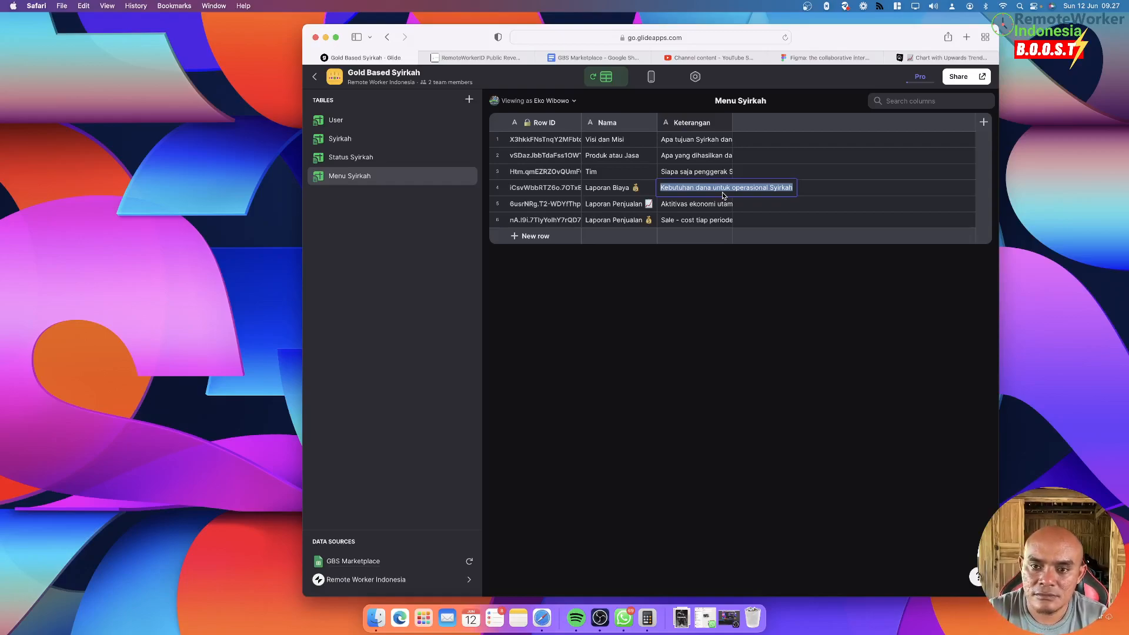
{"action": "key", "text": "Left"}
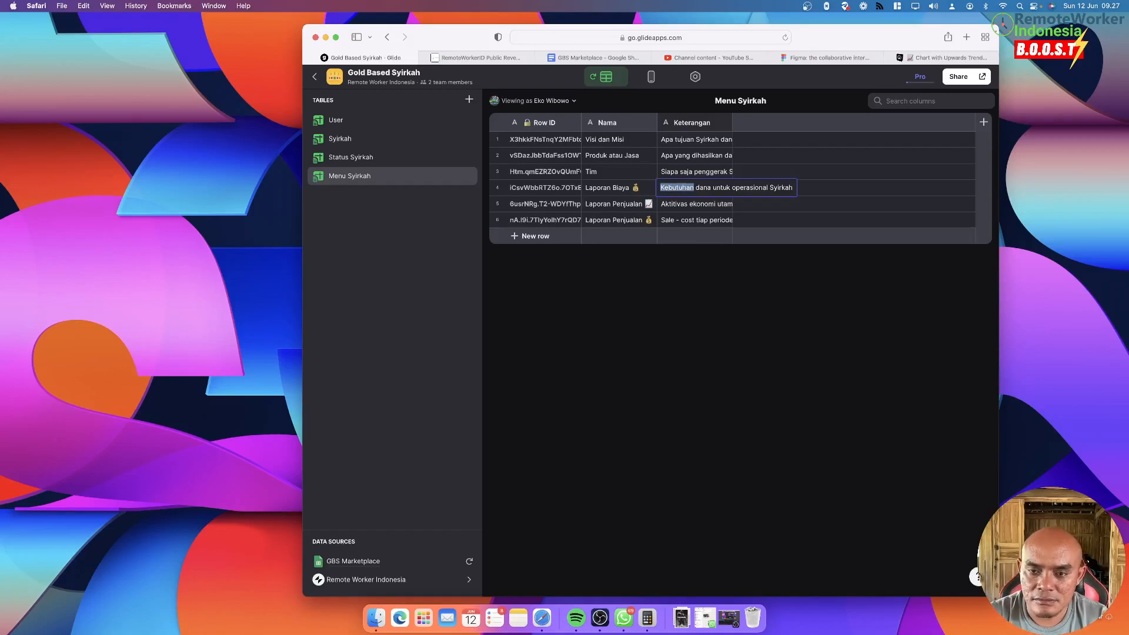
{"action": "type", "text": "Penggunaan"}
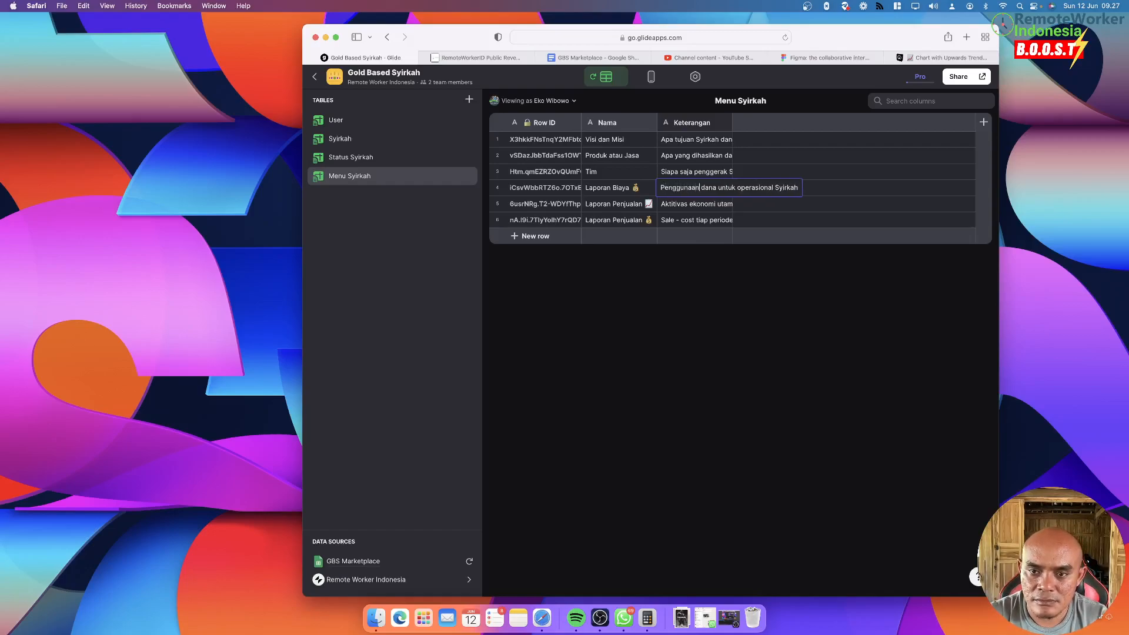
{"action": "key", "text": "Return"}
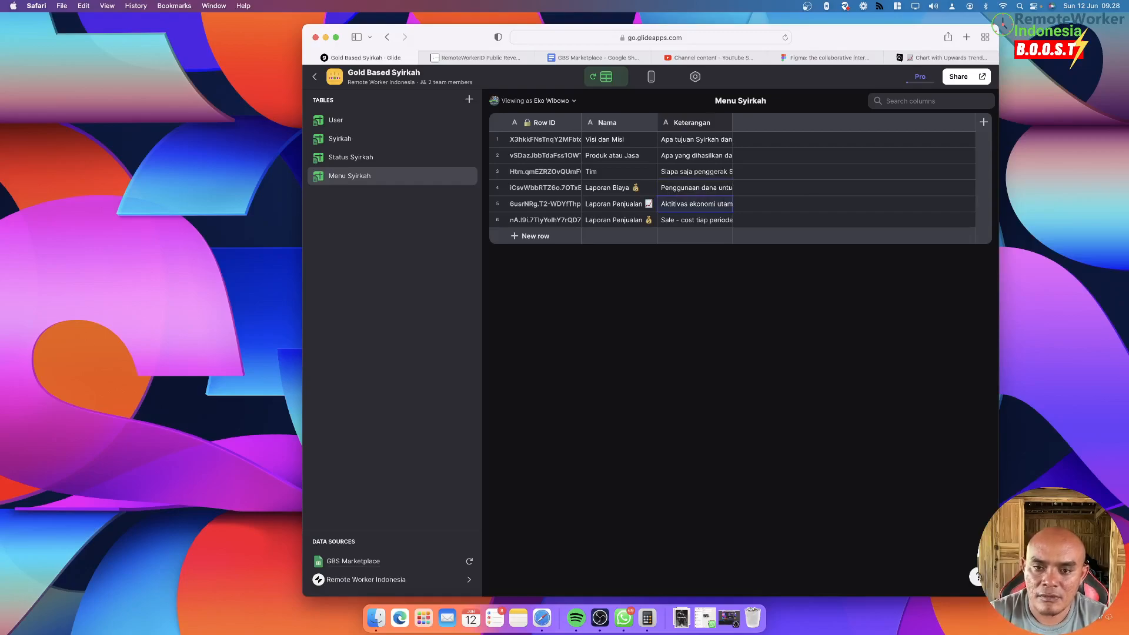
{"action": "right_click", "coordinate": [724, 195]}
{"action": "left_click", "coordinate": [742, 184]}
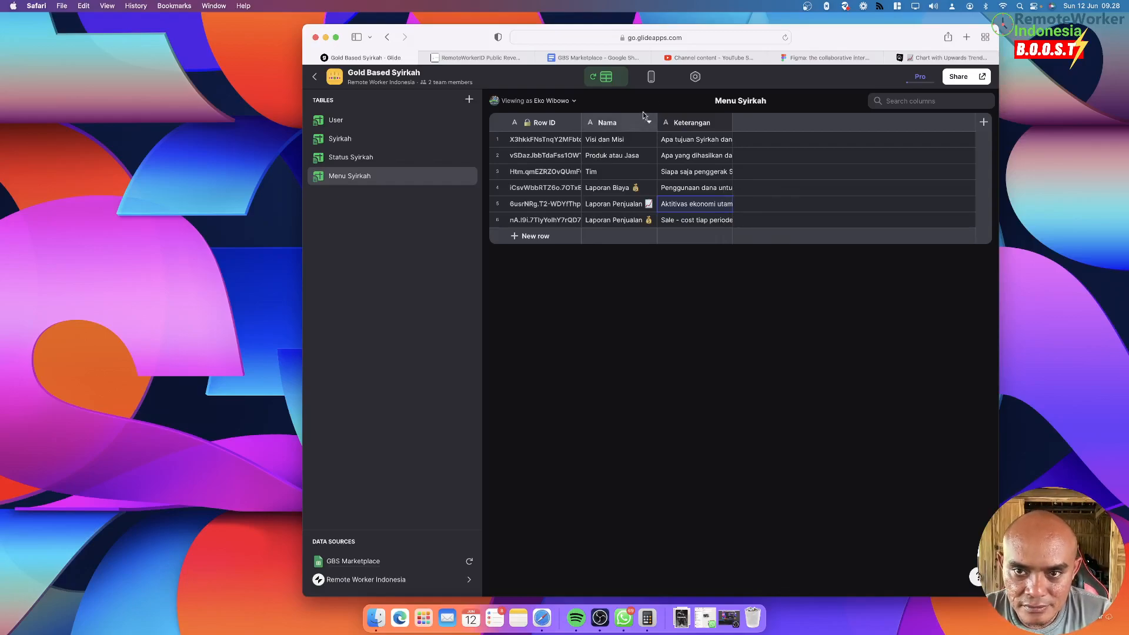
View the sale, profit and cost chart in the RemoteWorkerID public report and check the menu list in the Glide preview
{"action": "left_click", "coordinate": [511, 58]}
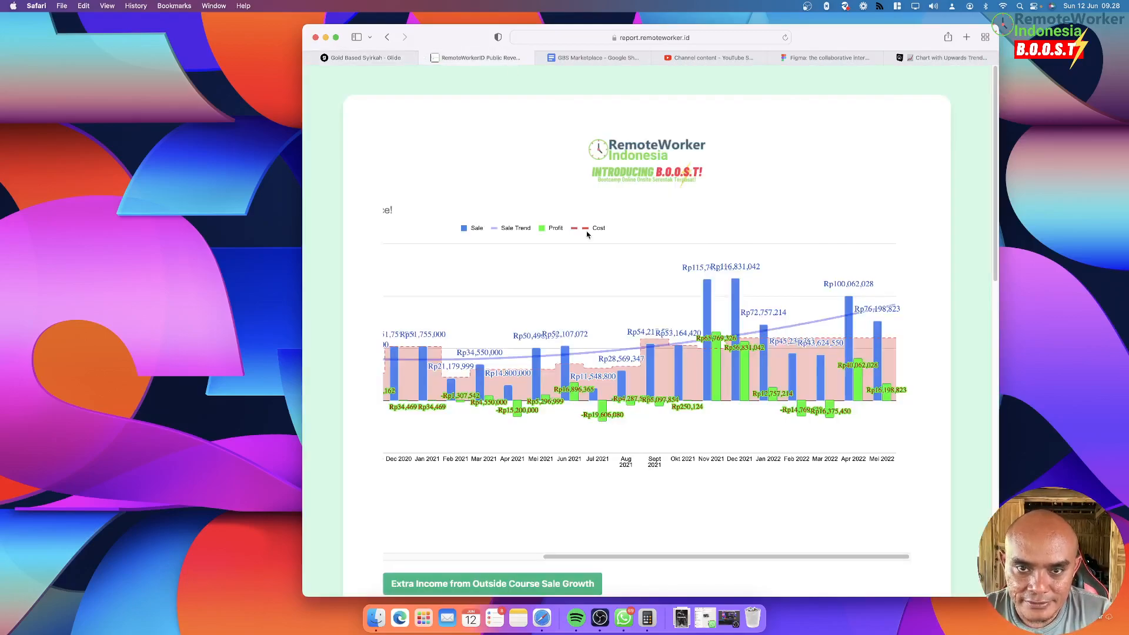
{"action": "left_click", "coordinate": [383, 58]}
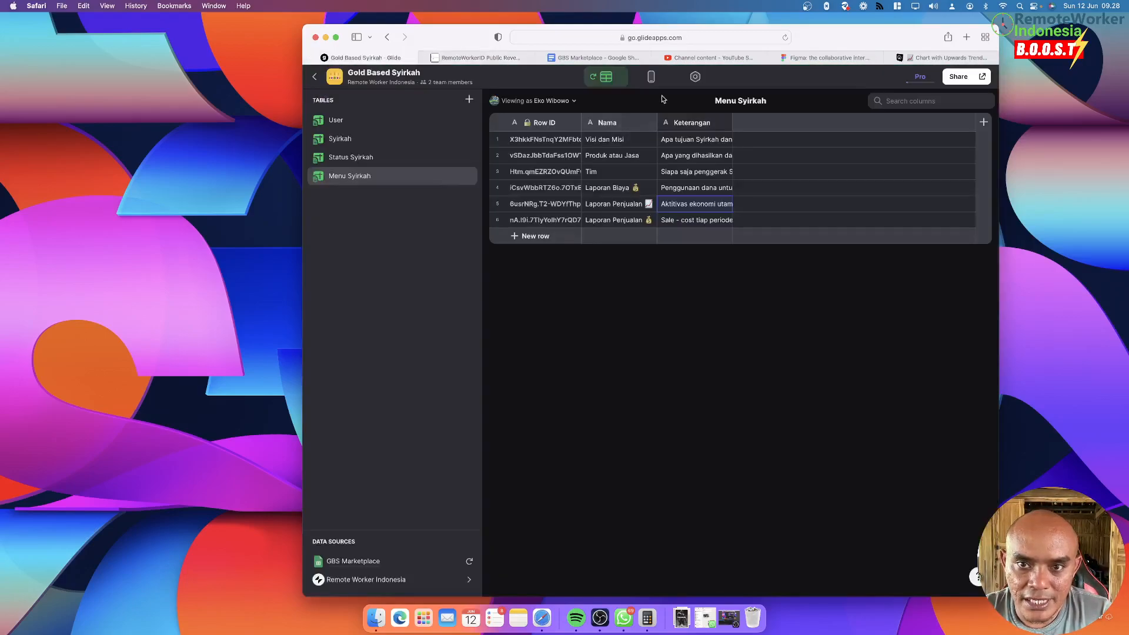
{"action": "left_click", "coordinate": [652, 77]}
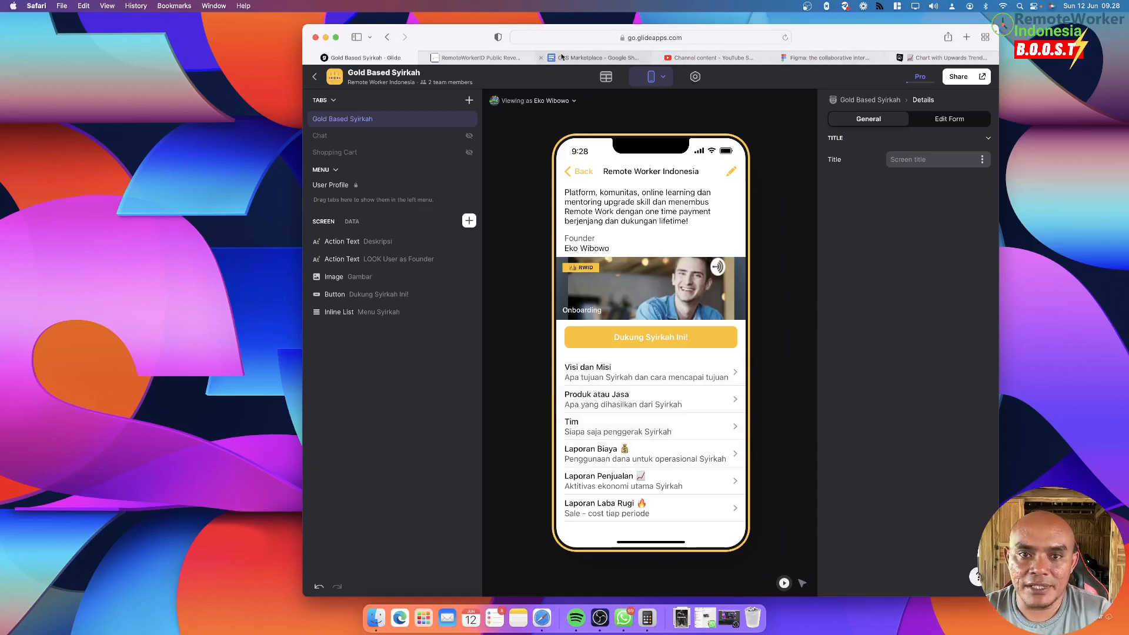
In the GBS Marketplace sheet's Menu Syirkah table, add a menu item named "Kebutuhan Pendanaan" in the first empty row
{"action": "left_click", "coordinate": [617, 59]}
{"action": "left_click", "coordinate": [388, 265]}
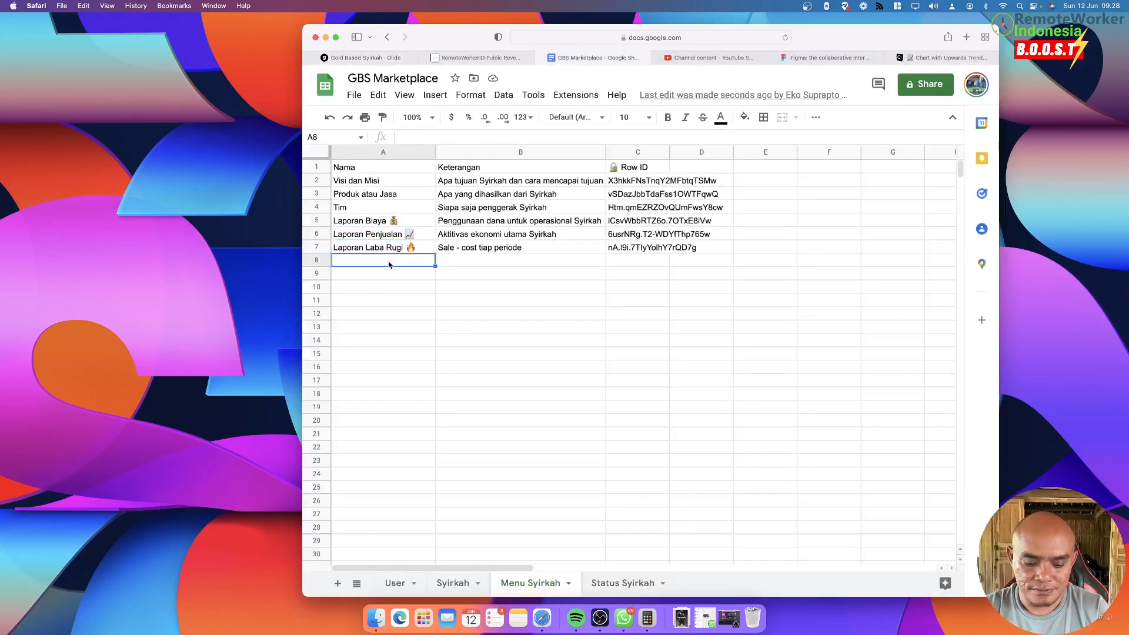
{"action": "type", "text": "Kebu"}
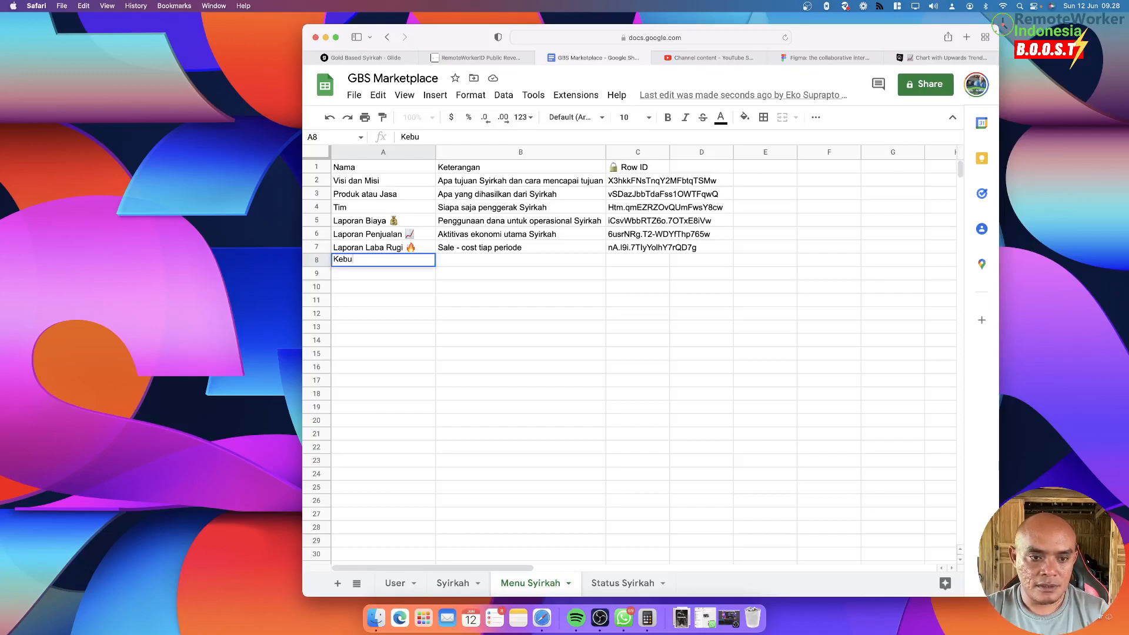
{"action": "type", "text": "tuuan Pendanaan"}
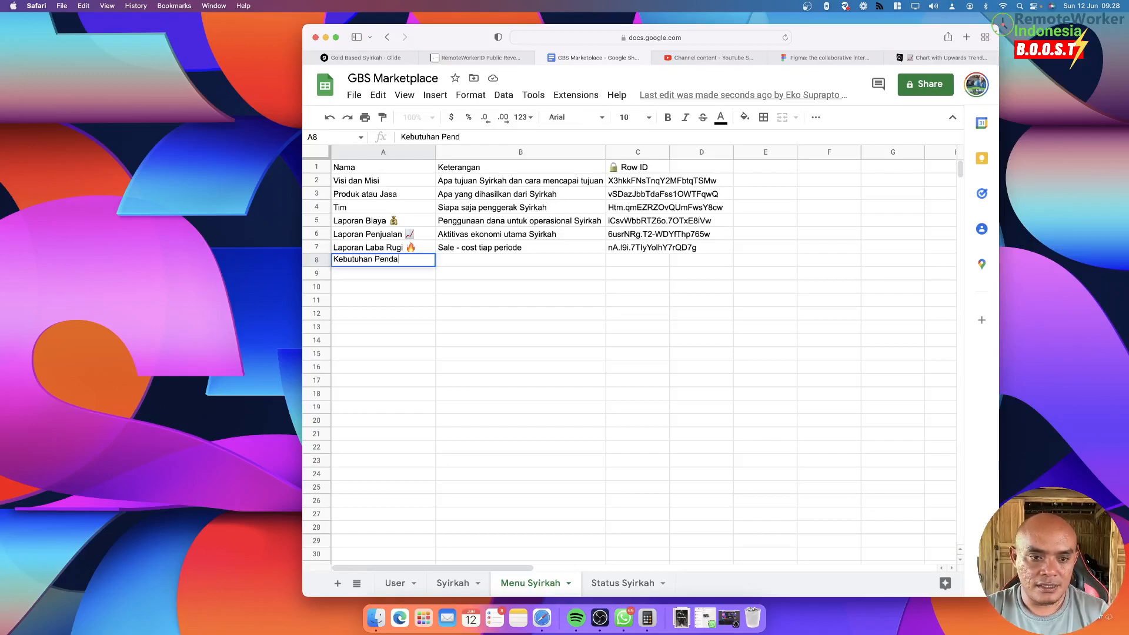
{"action": "key", "text": "Tab"}
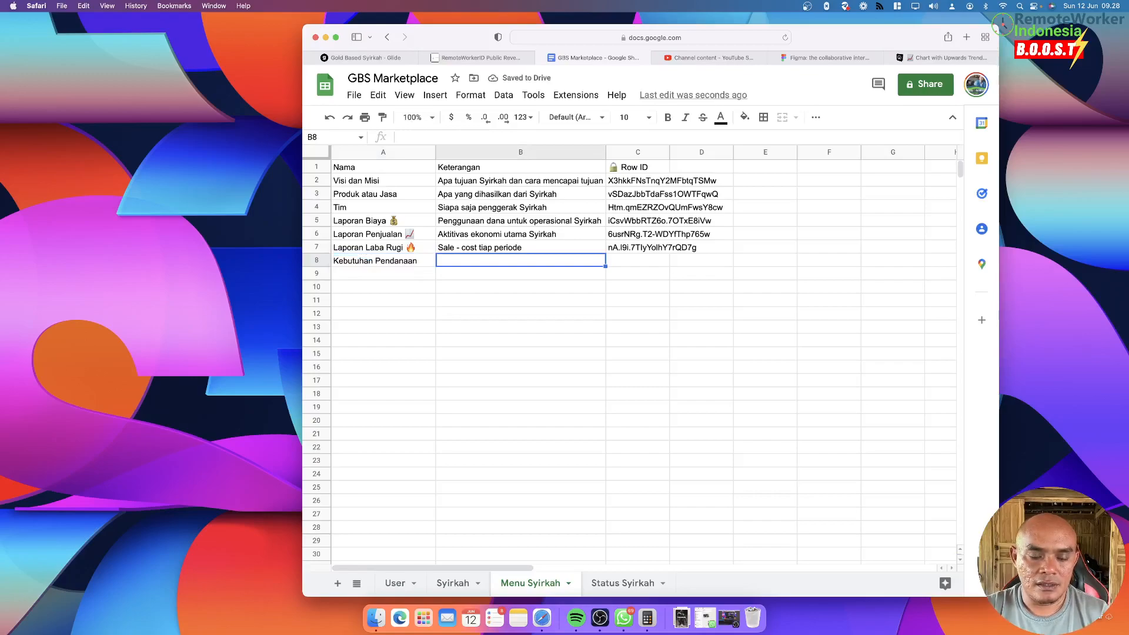
Enter "Dana yang dibutuhkan Syirkah untuk memulai proses operasional" as the Keterangan of Kebutuhan Pendanaan
{"action": "type", "text": "Dana yang dibutuha"}
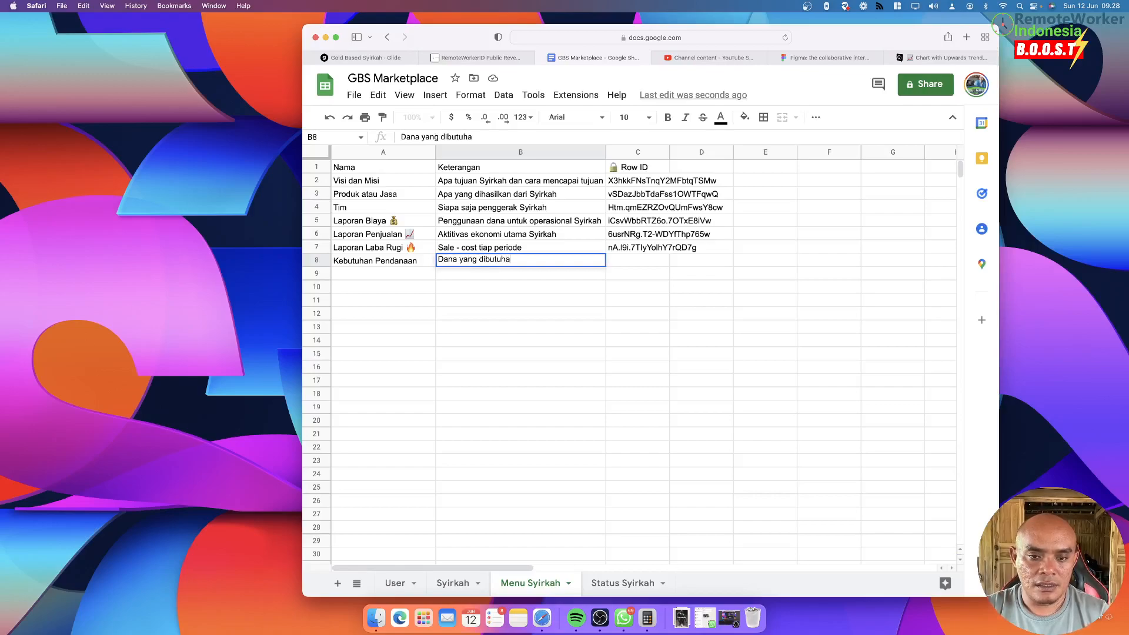
{"action": "key", "text": "BackSpace"}
{"action": "type", "text": "kan Syirkah untuk mem"}
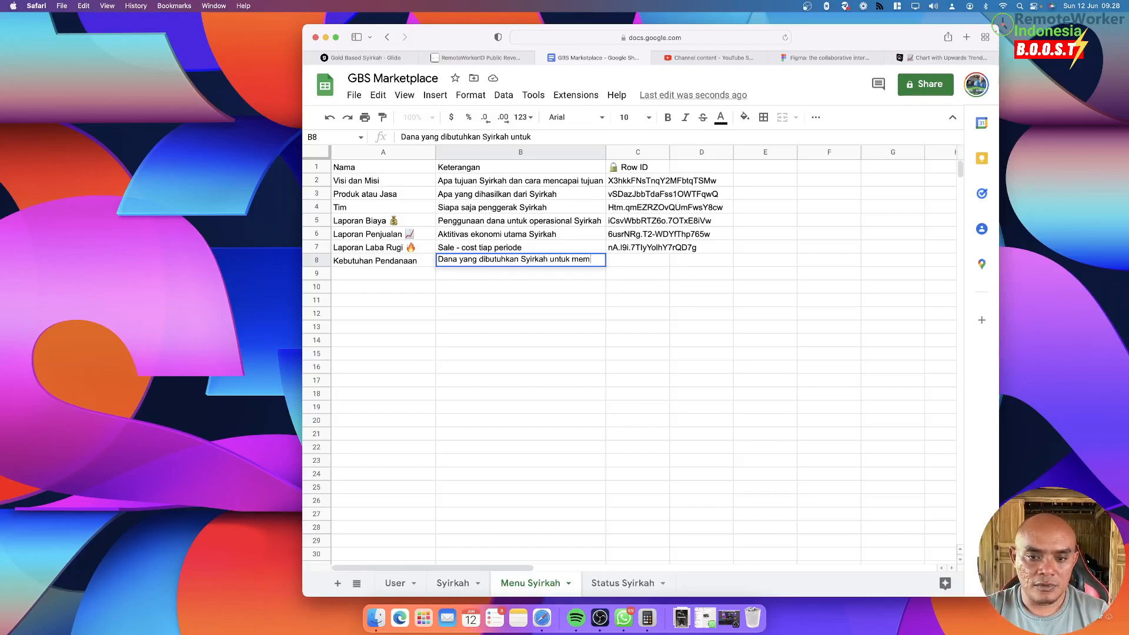
{"action": "type", "text": "ulai proses"}
{"action": "type", "text": " opera"}
{"action": "type", "text": "si ata"}
{"action": "key", "text": "BackSpace"}
{"action": "key", "text": "BackSpace"}
{"action": "key", "text": "BackSpace"}
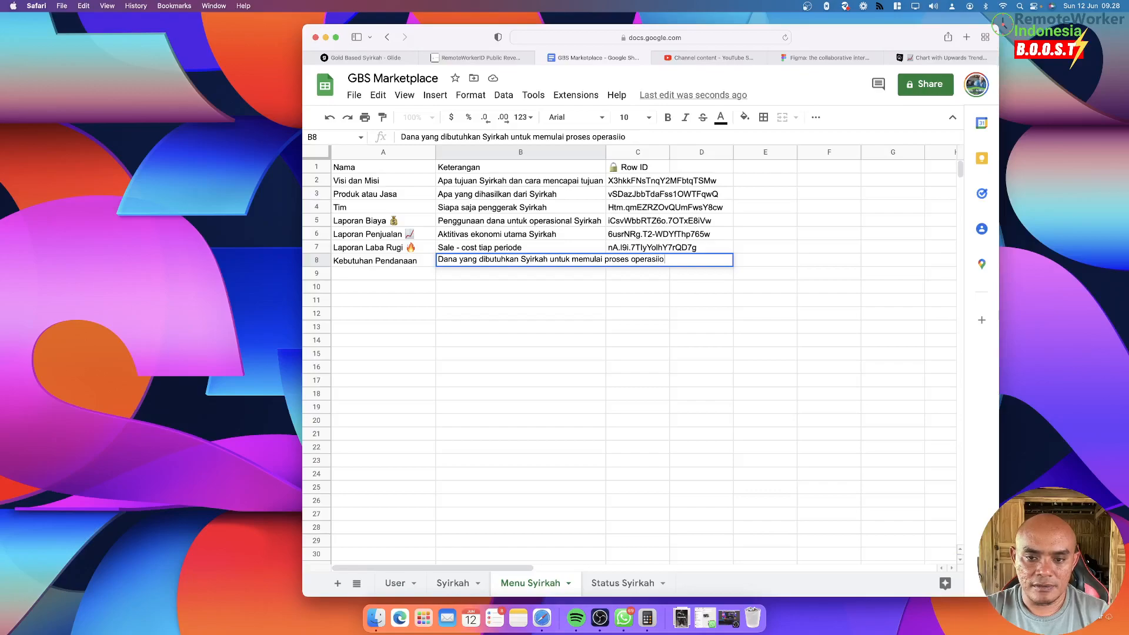
{"action": "key", "text": "BackSpace"}
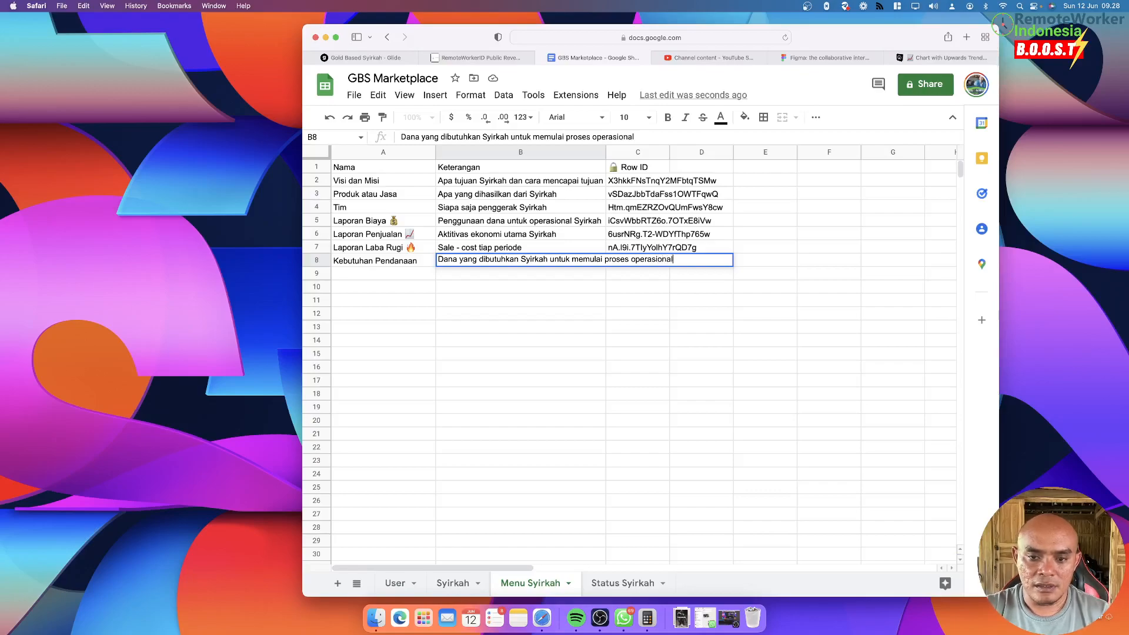
Insert "/melanjutkan" after "memulai" in the Kebutuhan Pendanaan description
{"action": "key", "text": "Left"}
{"action": "key", "text": "Right"}
{"action": "key", "text": "Return"}
{"action": "key", "text": "Left"}
{"action": "key", "text": "Left"}
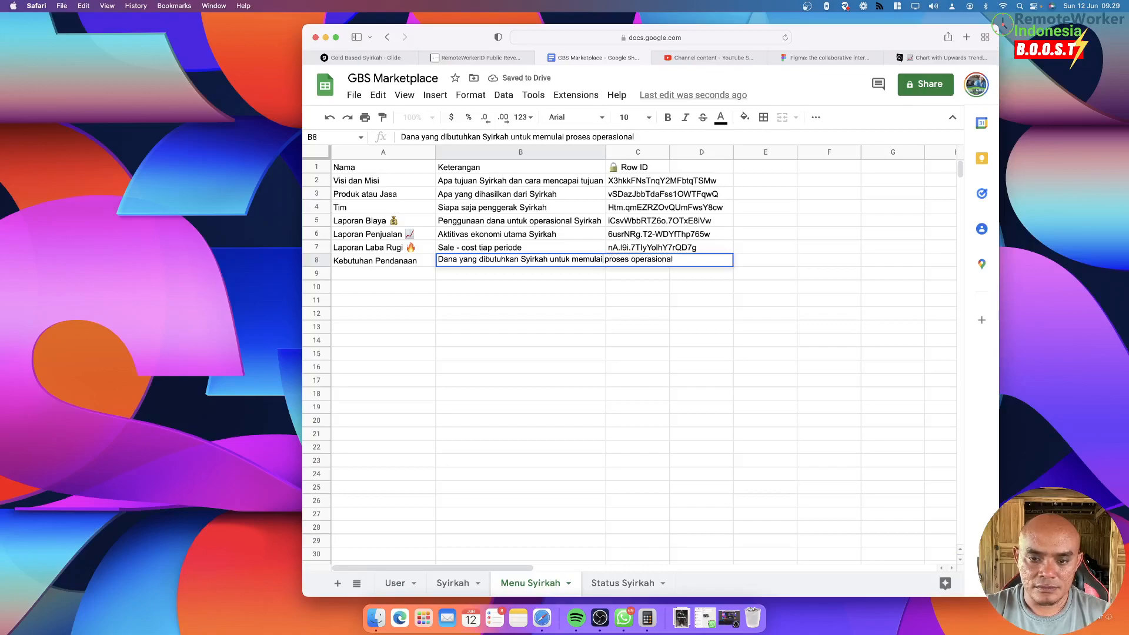
{"action": "type", "text": "/melanjutkan"}
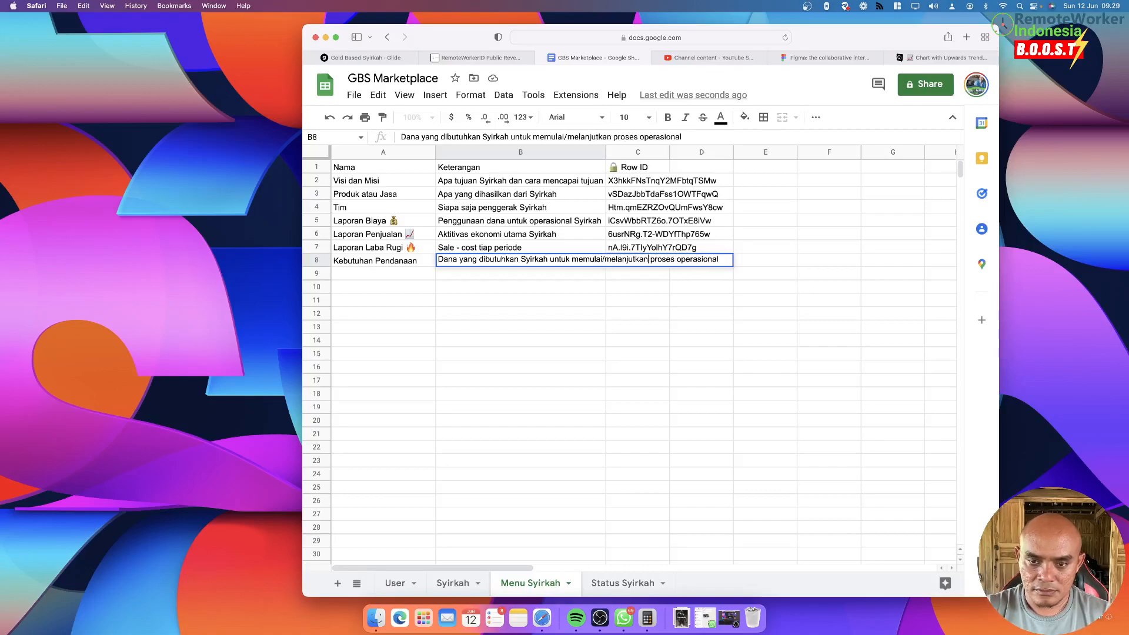
{"action": "key", "text": "Return"}
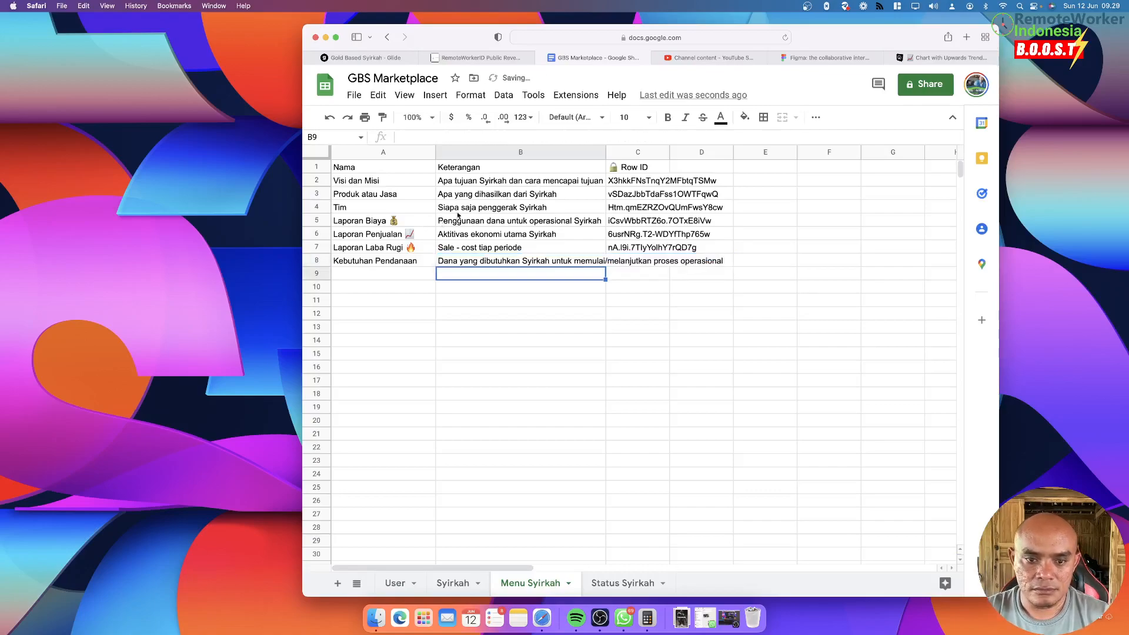
Move the Kebutuhan Pendanaan row up so that it sits between Tim and Laporan Biaya
{"action": "left_click", "coordinate": [317, 261]}
{"action": "mouse_move", "coordinate": [316, 261]}
{"action": "left_mouse_down"}
{"action": "mouse_move", "coordinate": [320, 227]}
{"action": "mouse_move", "coordinate": [317, 260]}
{"action": "left_mouse_up"}
{"action": "left_click", "coordinate": [451, 313]}
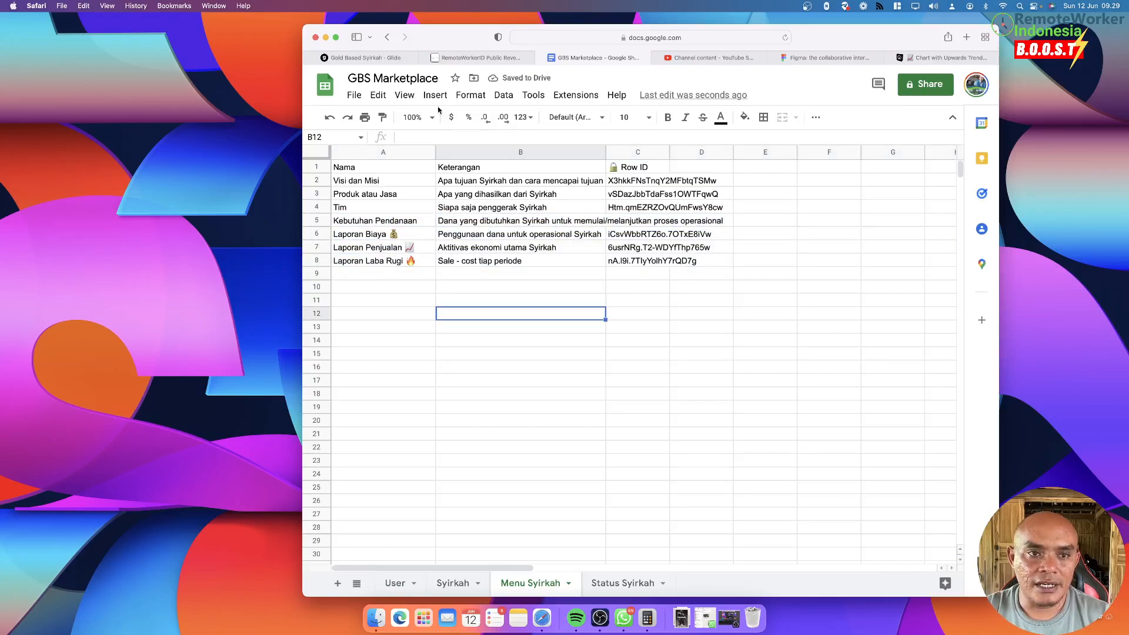
Duplicate the Menu Syirkah sheet and delete the Row ID column from the copy
{"action": "right_click", "coordinate": [505, 583]}
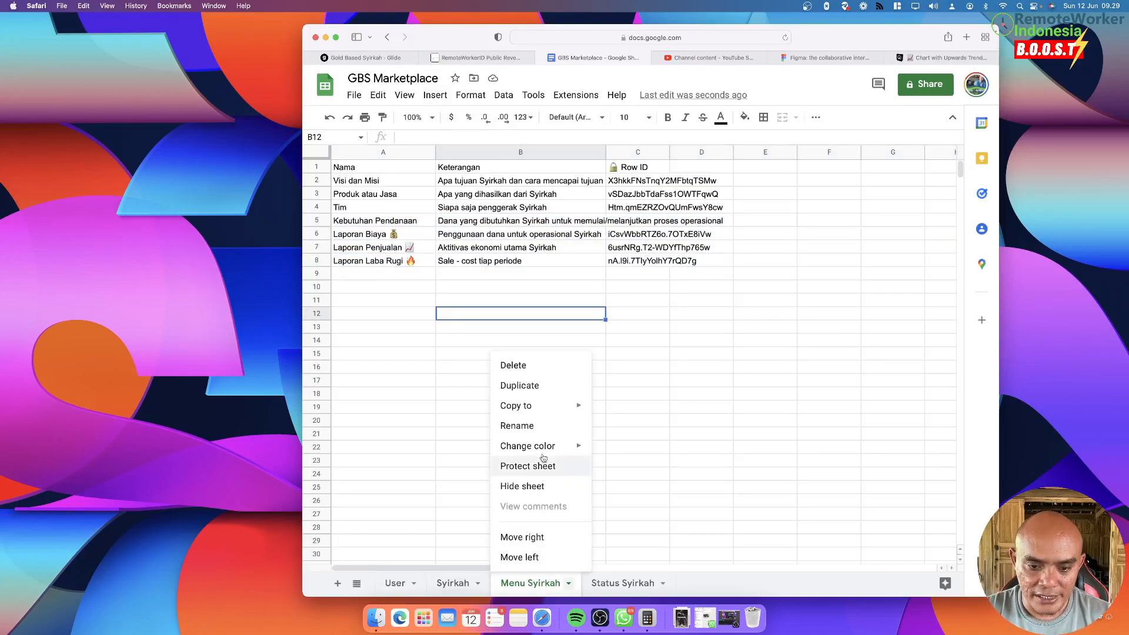
{"action": "left_click", "coordinate": [542, 386]}
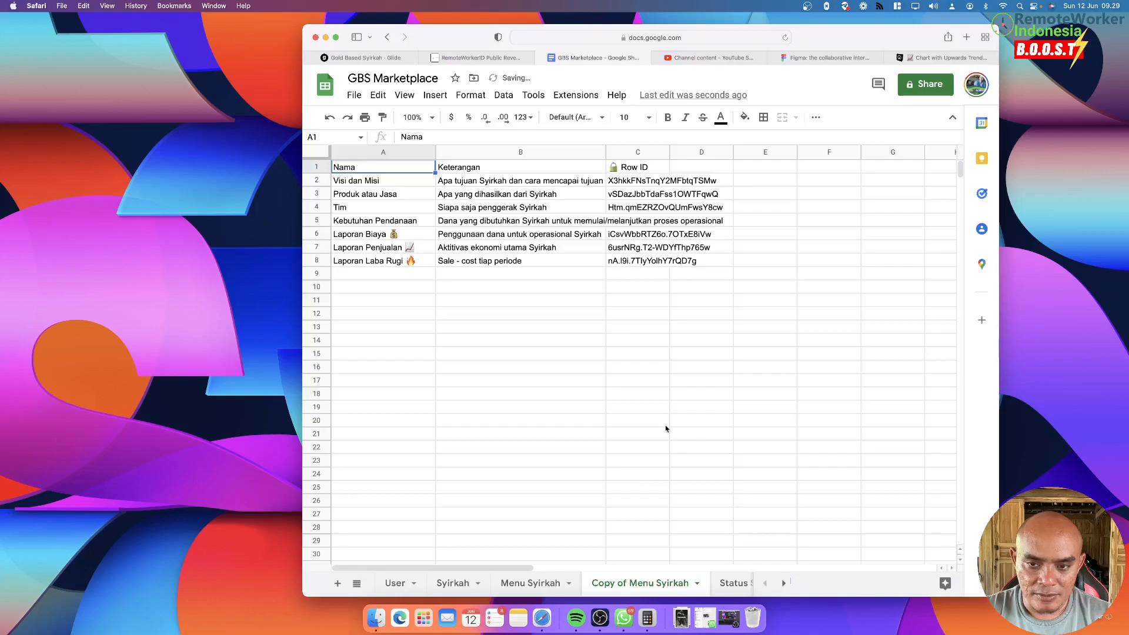
{"action": "right_click", "coordinate": [658, 154]}
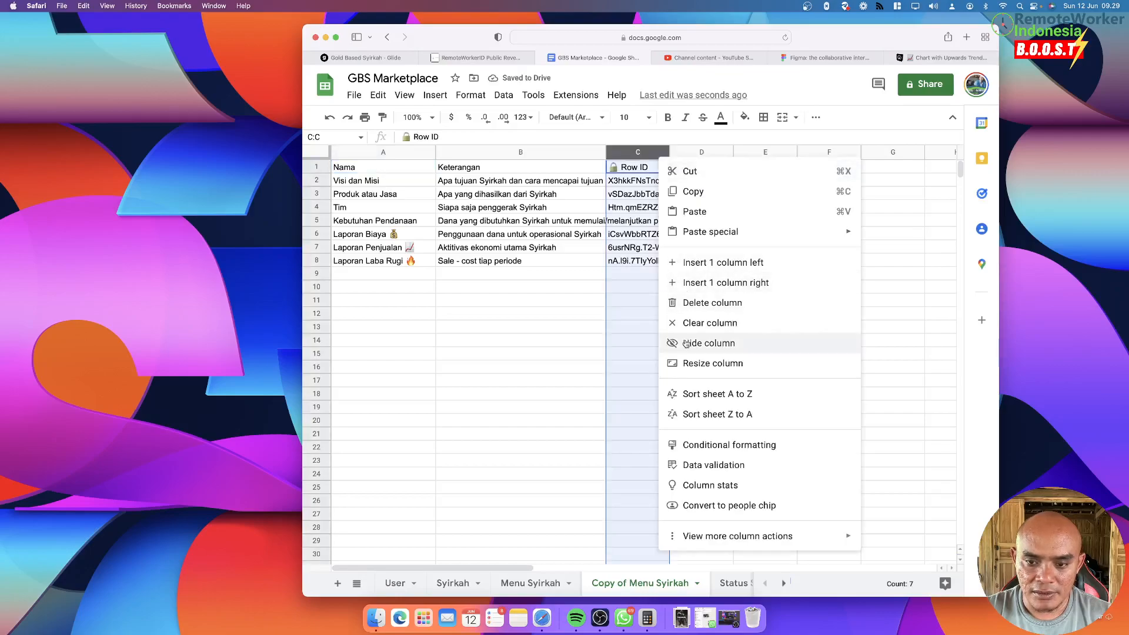
{"action": "left_click", "coordinate": [699, 302]}
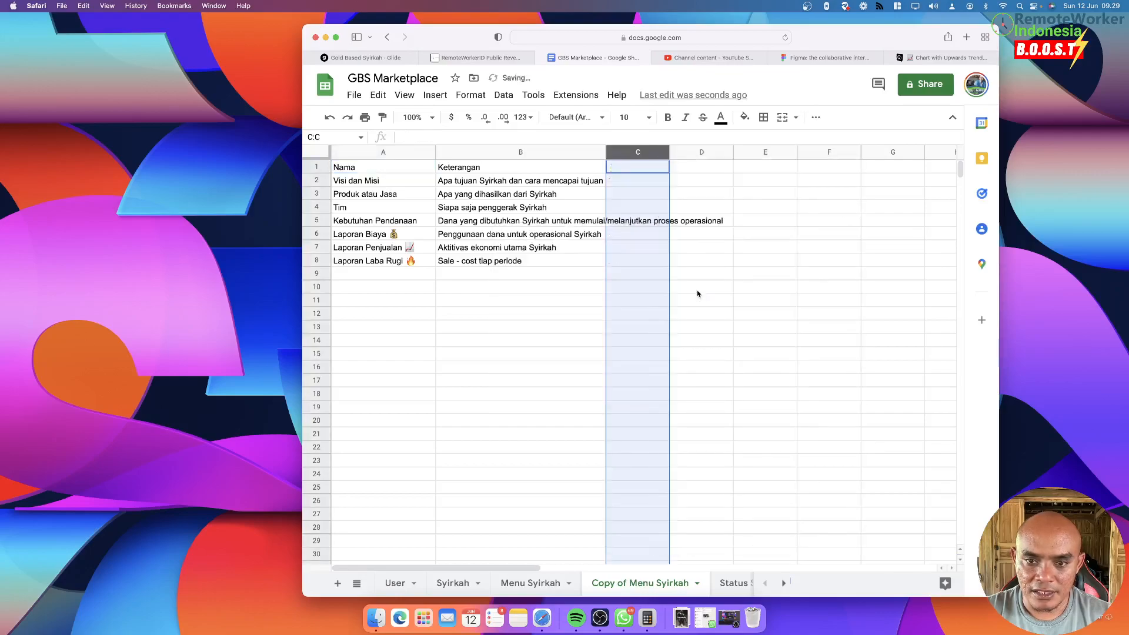
{"action": "left_click", "coordinate": [700, 288]}
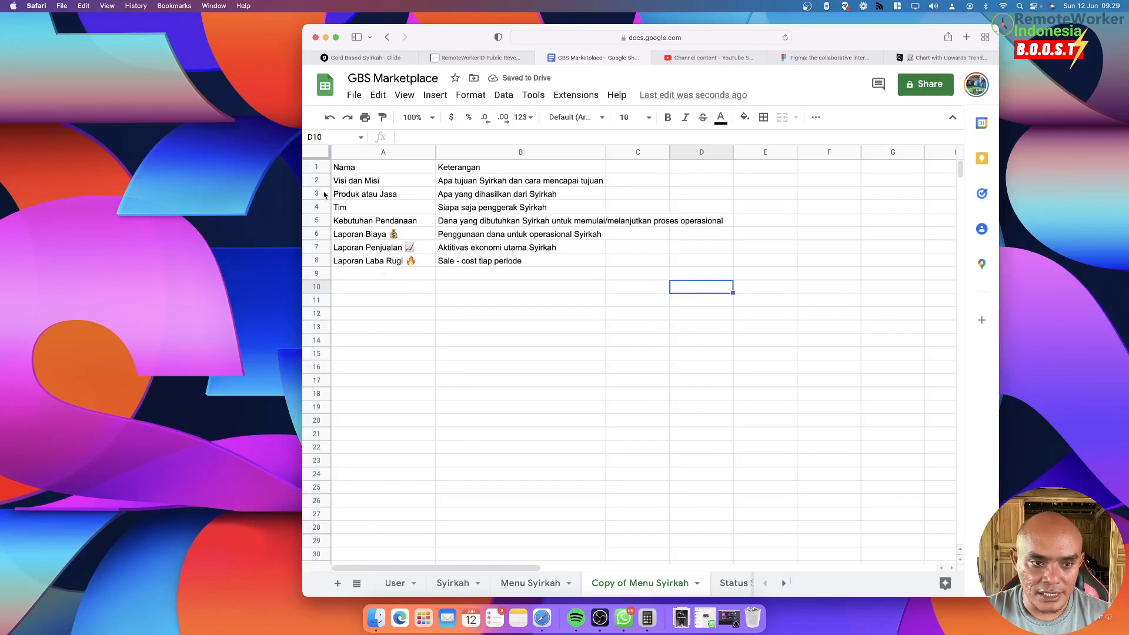
Delete rows 2 to 5, Visi dan Misi through Kebutuhan Pendanaan, from the copied sheet
{"action": "left_click_drag", "start_coordinate": [317, 181], "coordinate": [321, 216]}
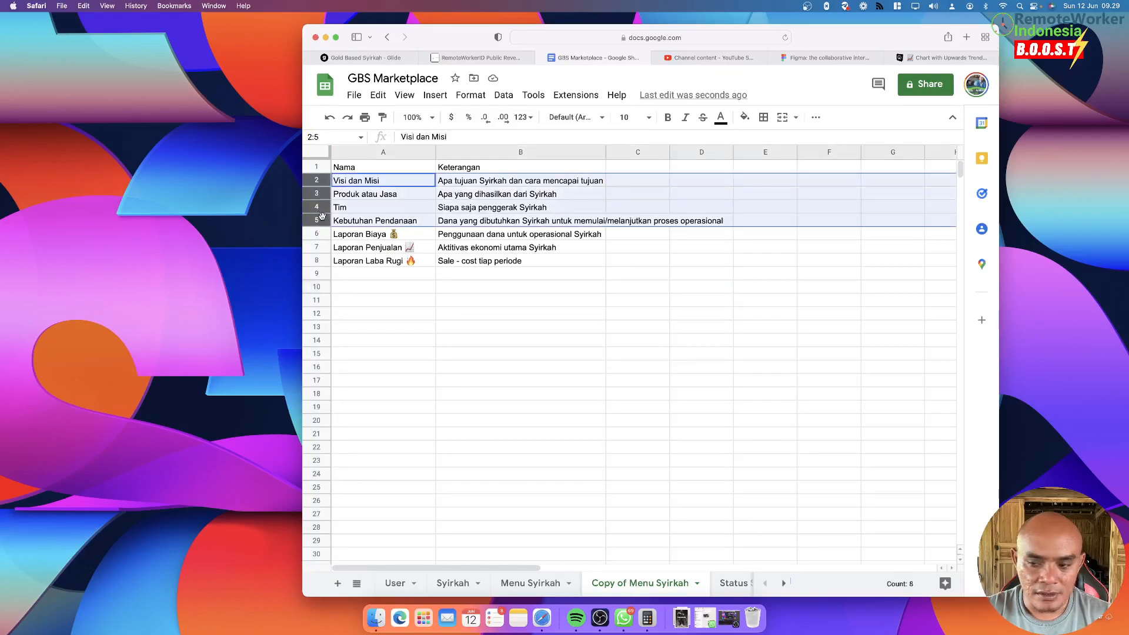
{"action": "right_click", "coordinate": [321, 216]}
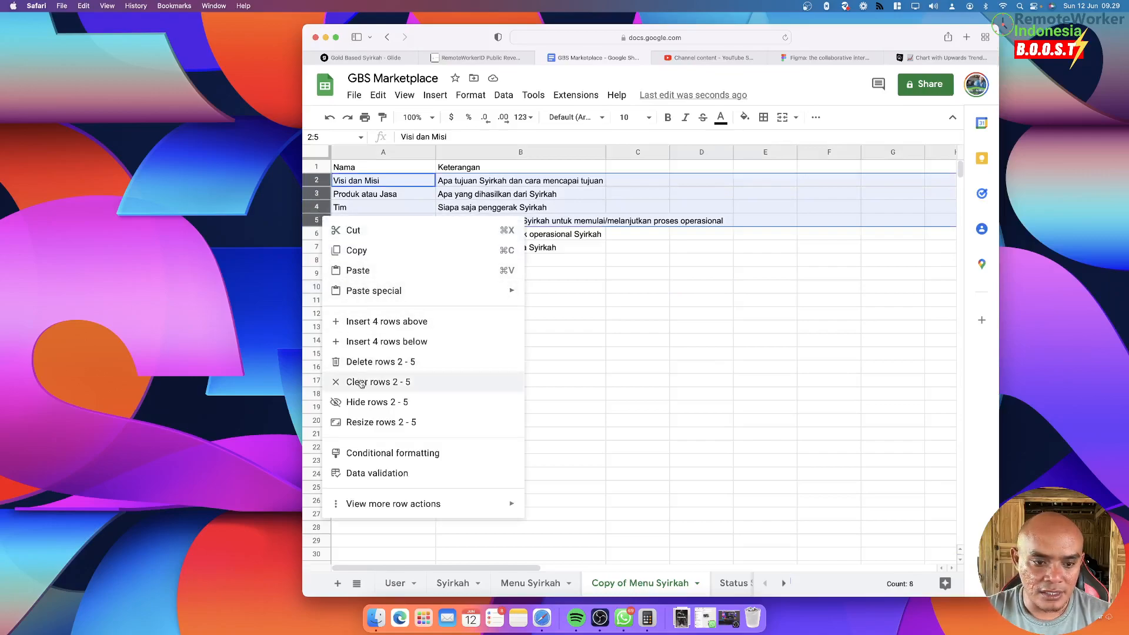
{"action": "left_click", "coordinate": [361, 360]}
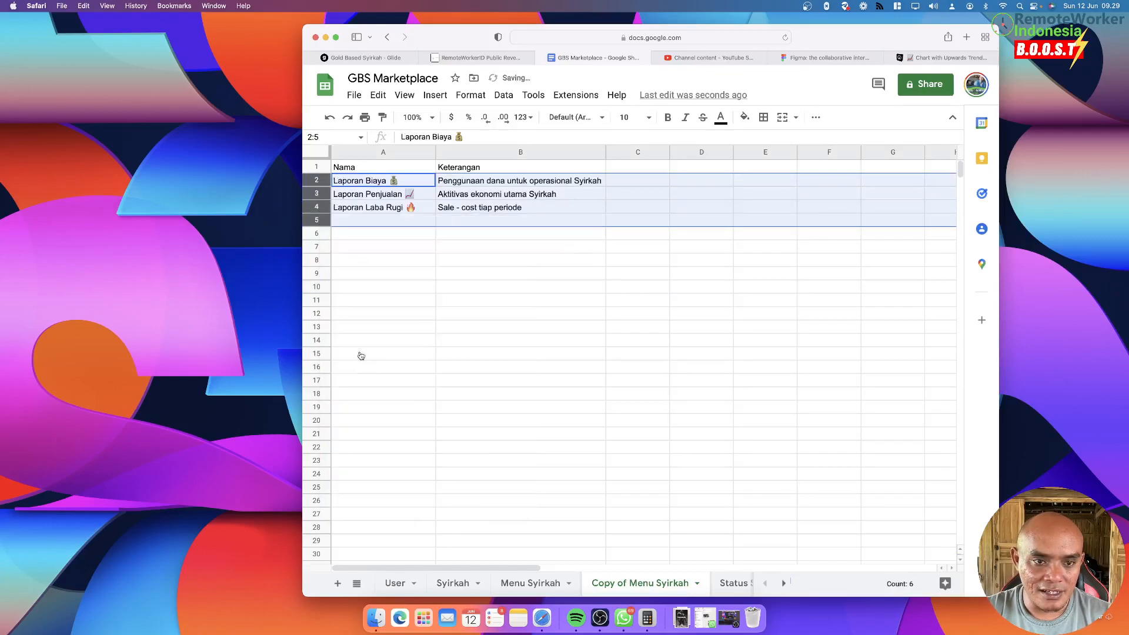
{"action": "left_click", "coordinate": [479, 324]}
Rename the copied sheet as "Menu Syirkah Laporan"
{"action": "double_click", "coordinate": [614, 584]}
{"action": "left_click", "coordinate": [650, 586]}
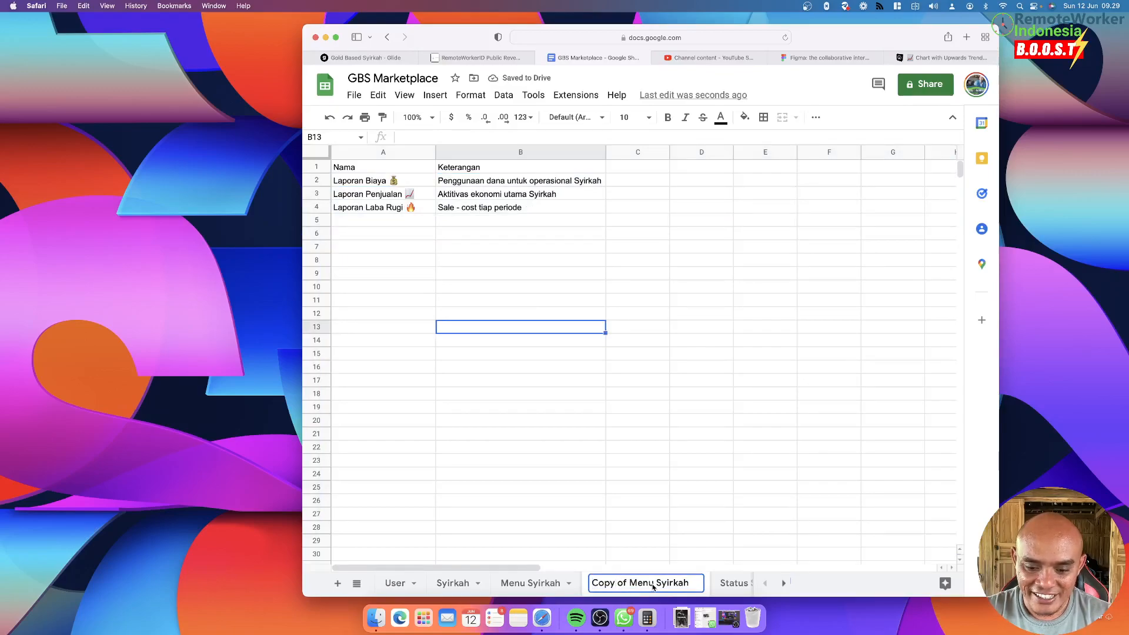
{"action": "left_click_drag", "start_coordinate": [629, 585], "coordinate": [577, 584]}
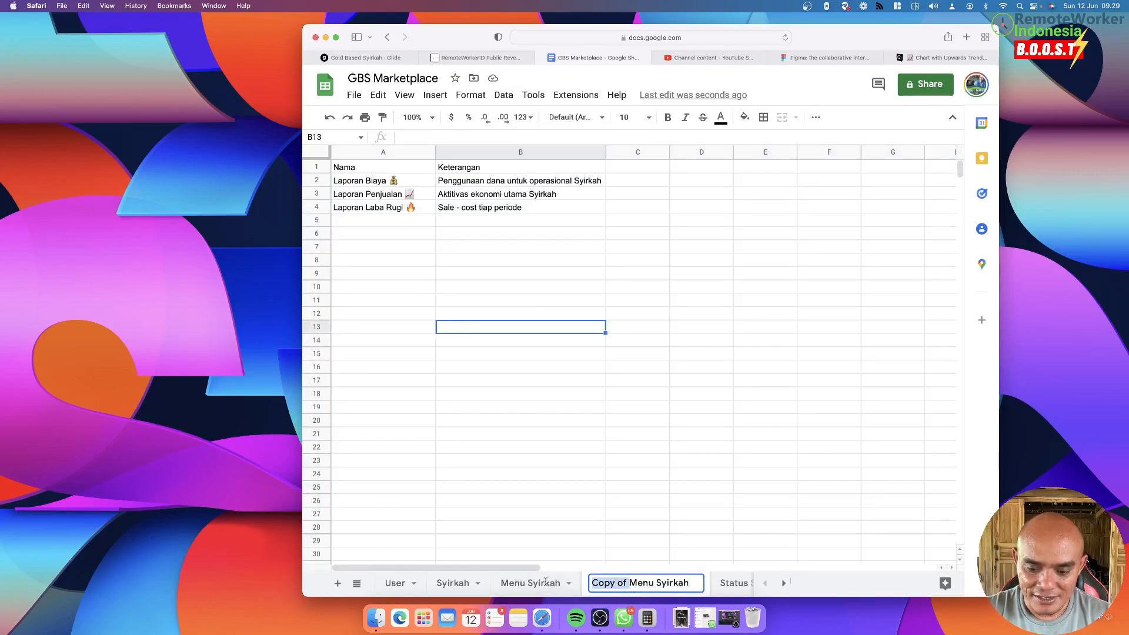
{"action": "key", "text": "BackSpace"}
{"action": "type", "text": "Laporan"}
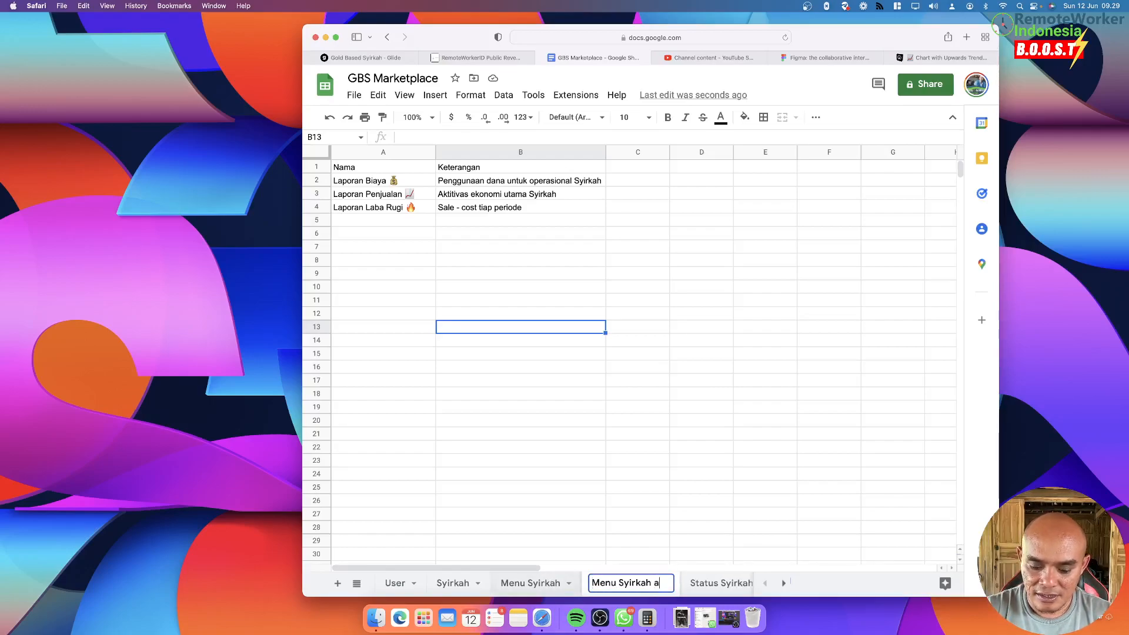
{"action": "key", "text": "Return"}
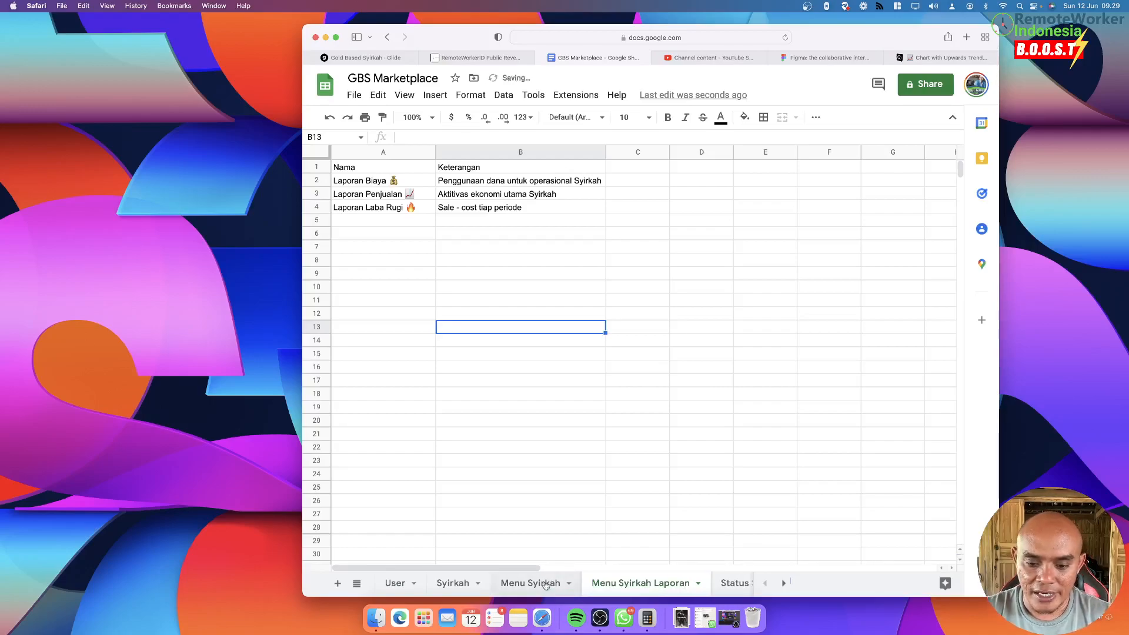
{"action": "left_click", "coordinate": [656, 328]}
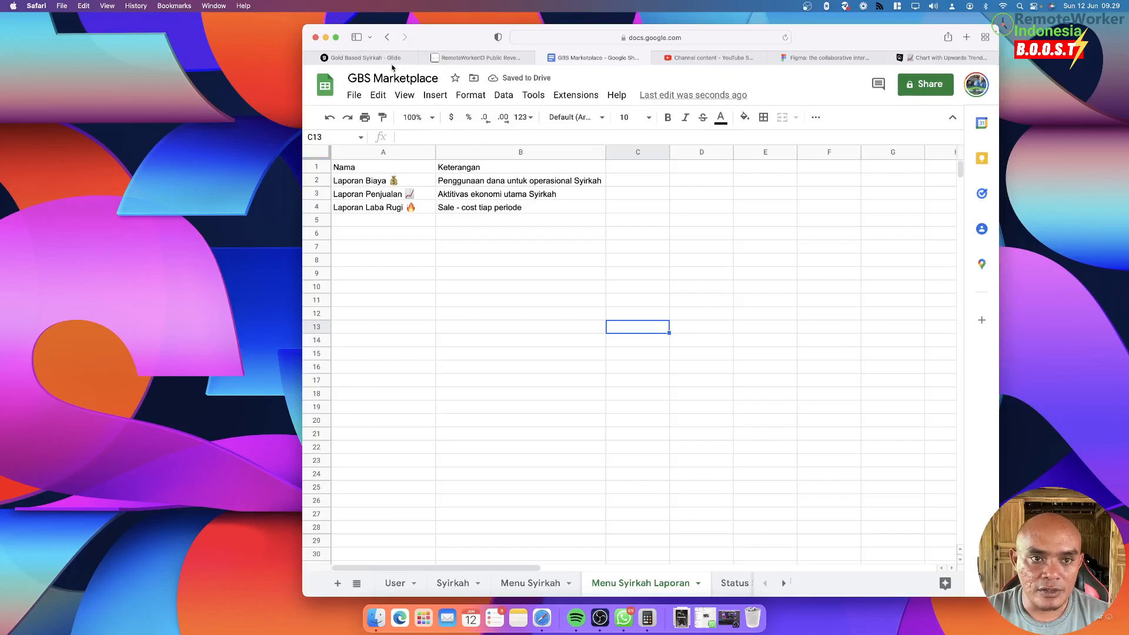
Switch to Glide, reload the sheet data and open the Remote Worker Indonesia details in the app preview
{"action": "left_click", "coordinate": [366, 58]}
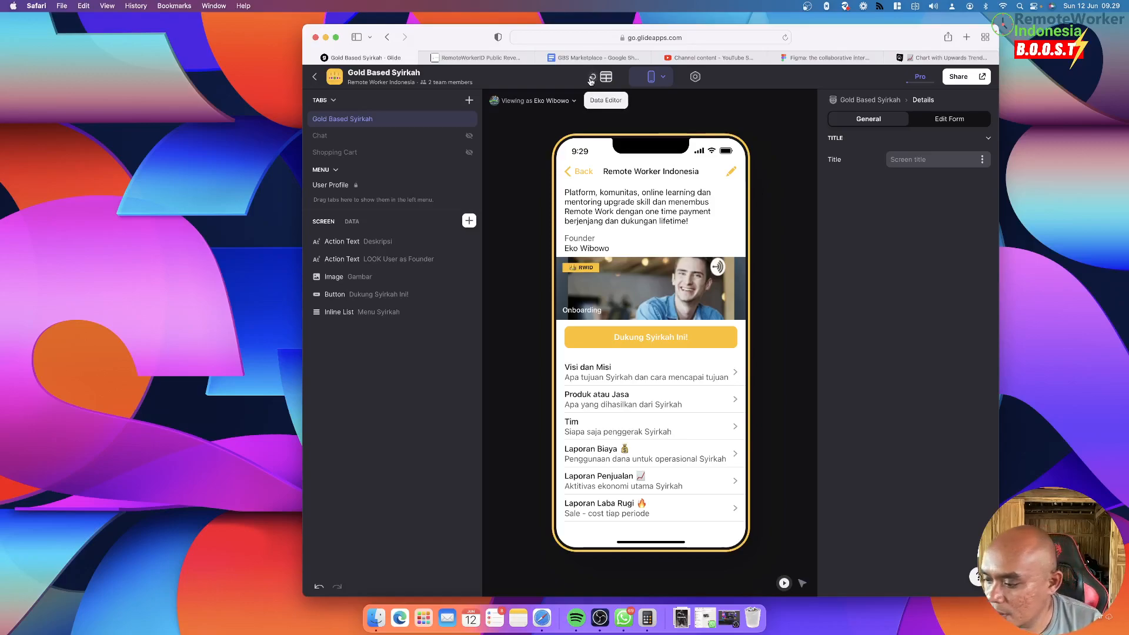
{"action": "left_click", "coordinate": [591, 79]}
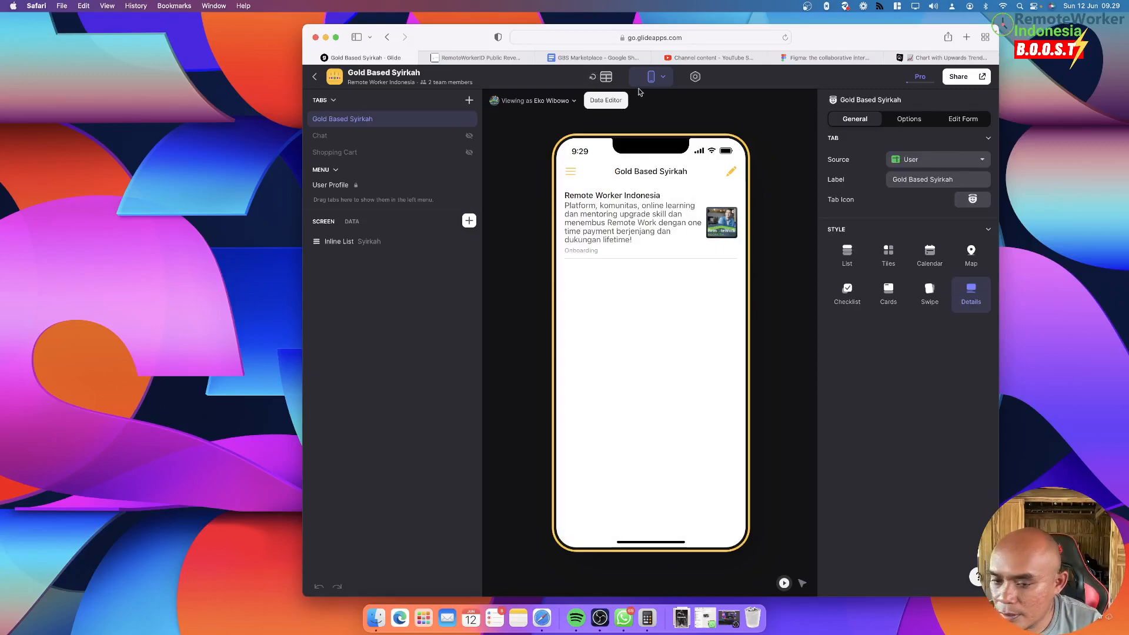
{"action": "left_click", "coordinate": [653, 233]}
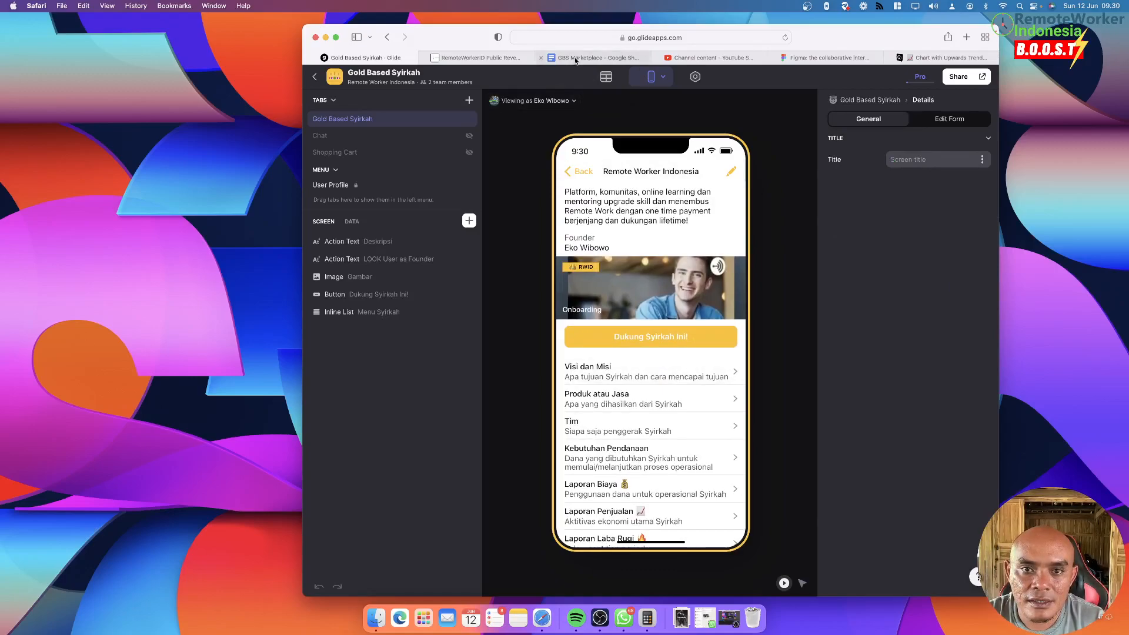
Back in the Google Sheet, delete the three Laporan rows, 6 to 8, from the Menu Syirkah sheet
{"action": "left_click", "coordinate": [597, 58]}
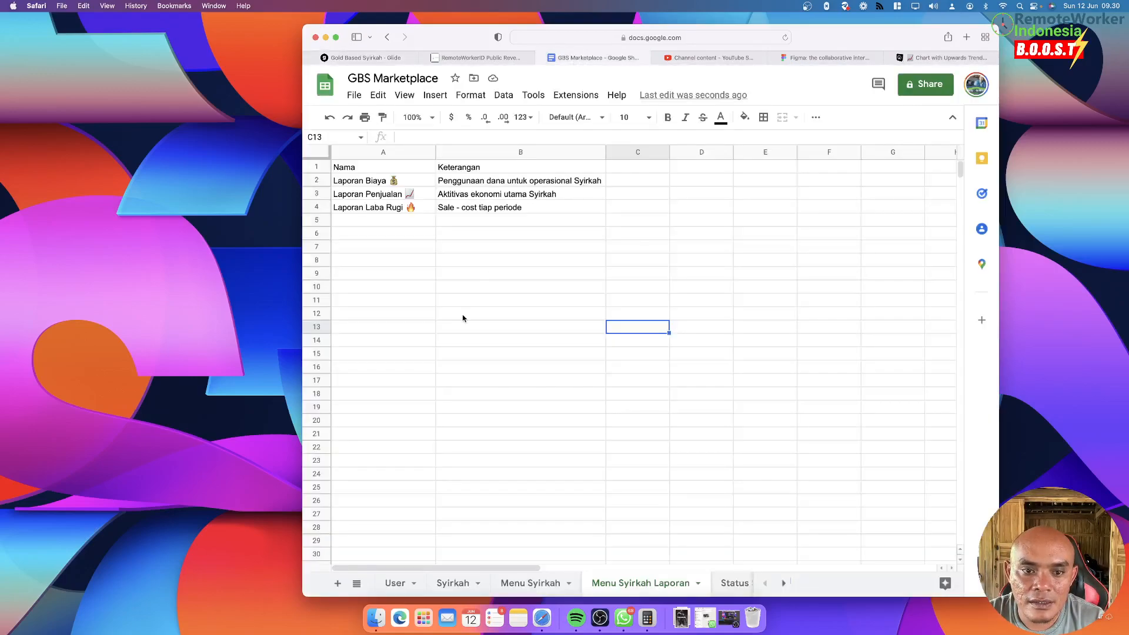
{"action": "left_click", "coordinate": [536, 585]}
{"action": "left_click", "coordinate": [559, 434]}
{"action": "left_click_drag", "start_coordinate": [325, 238], "coordinate": [318, 261]}
{"action": "right_click", "coordinate": [320, 262]}
{"action": "left_click", "coordinate": [617, 377]}
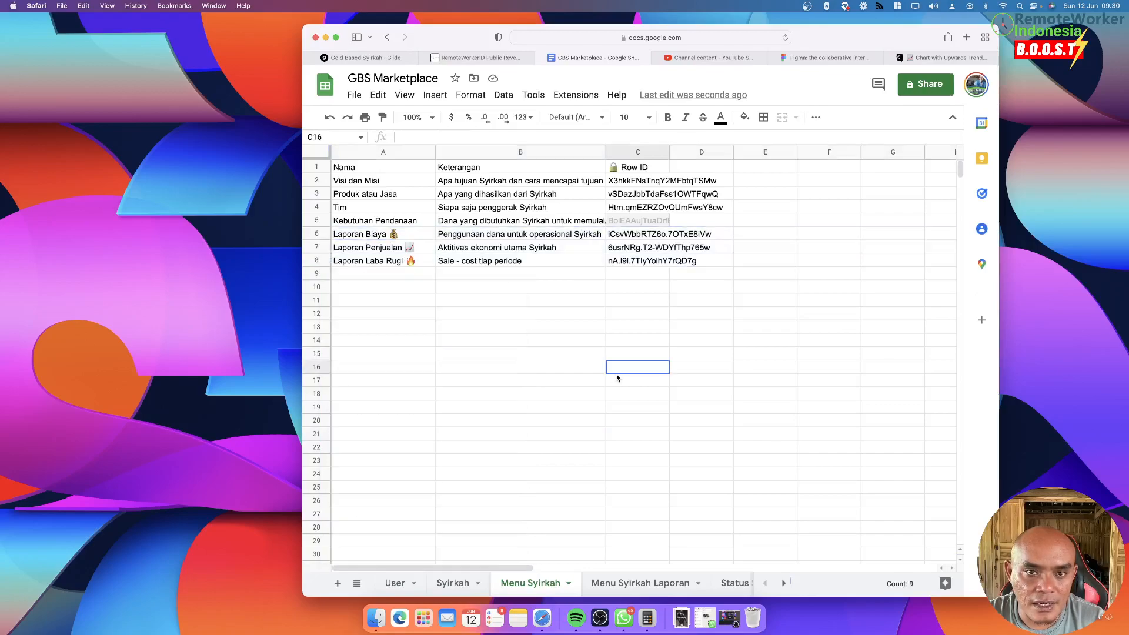
{"action": "left_click_drag", "start_coordinate": [322, 234], "coordinate": [318, 261]}
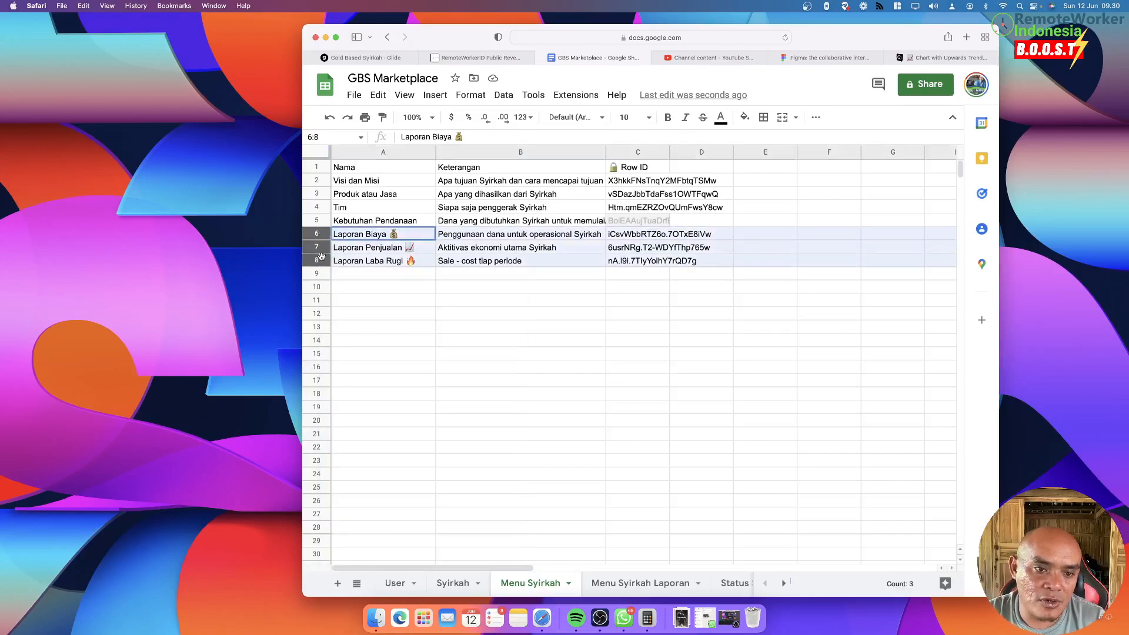
{"action": "right_click", "coordinate": [320, 262]}
{"action": "left_click", "coordinate": [356, 403]}
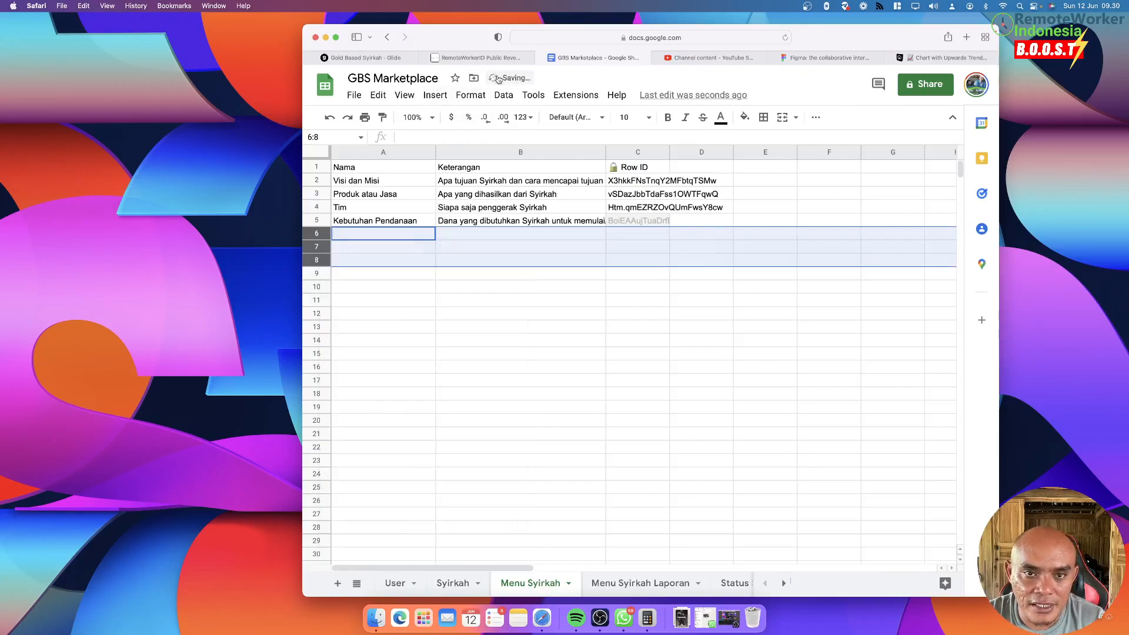
Return to Glide and reload the sheet data to update the Menu Syirkah list in the preview
{"action": "left_click", "coordinate": [394, 60]}
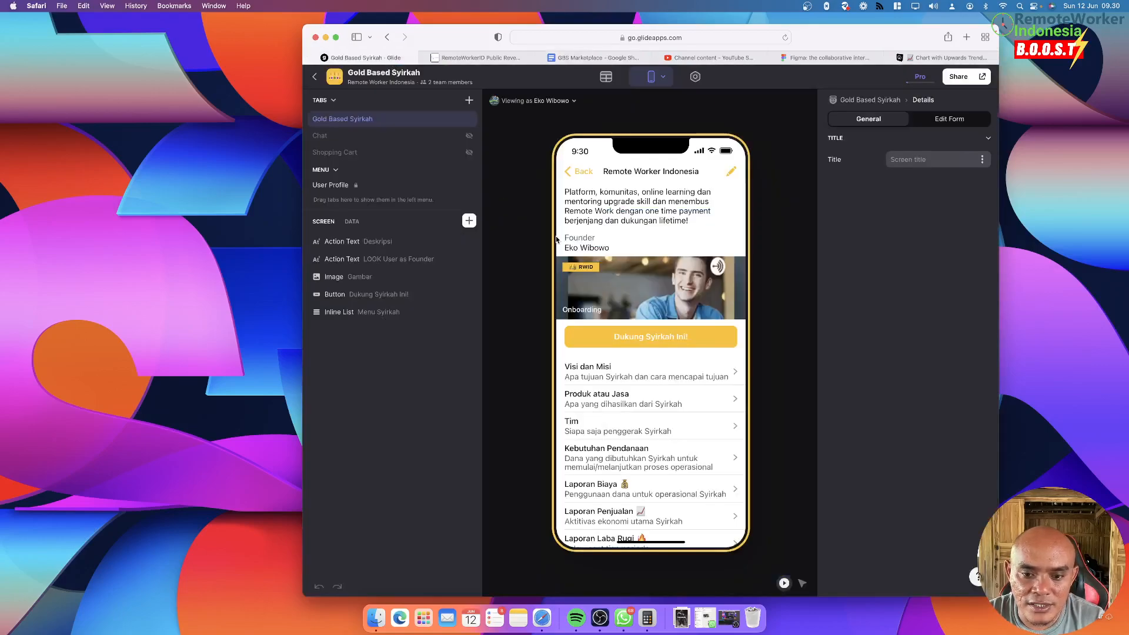
{"action": "scroll", "coordinate": [667, 358], "scroll_direction": "down", "scroll_amount": 1}
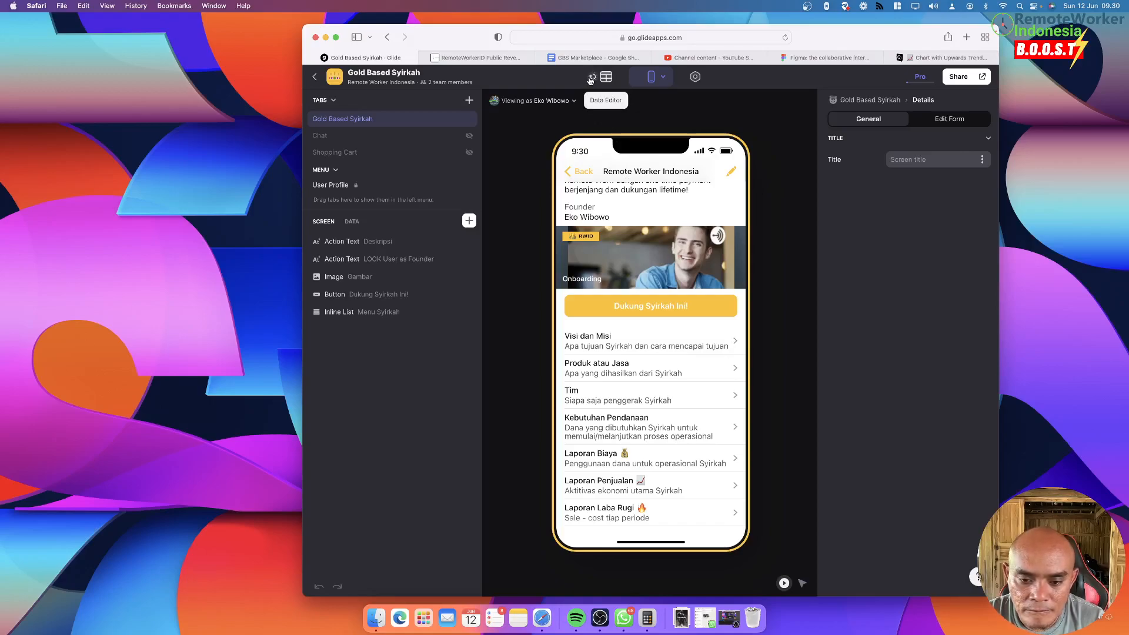
{"action": "left_click", "coordinate": [590, 79]}
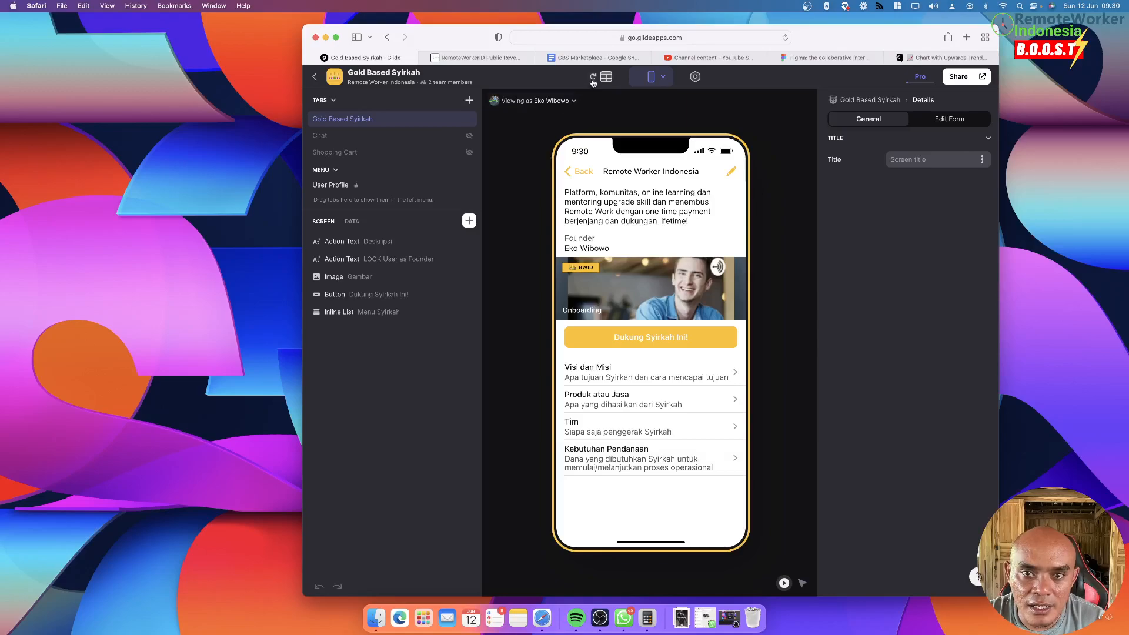
Add a Row ID column to the Menu Syirkah Laporan table in the data editor
{"action": "left_click", "coordinate": [600, 77]}
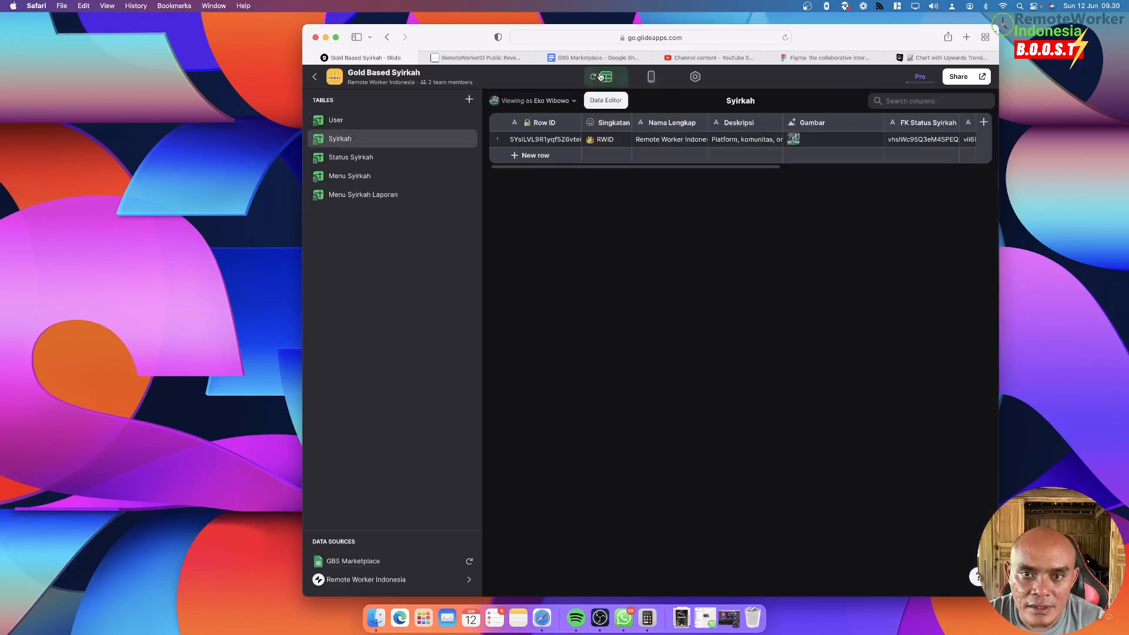
{"action": "left_click", "coordinate": [355, 194]}
{"action": "left_click", "coordinate": [530, 193]}
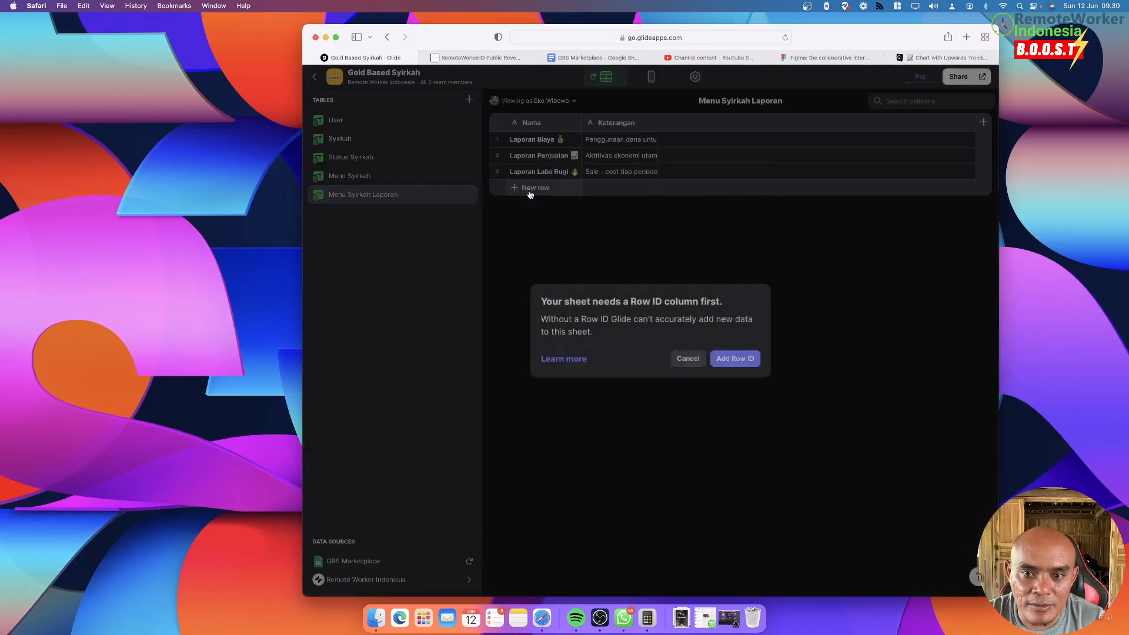
{"action": "left_click", "coordinate": [732, 357]}
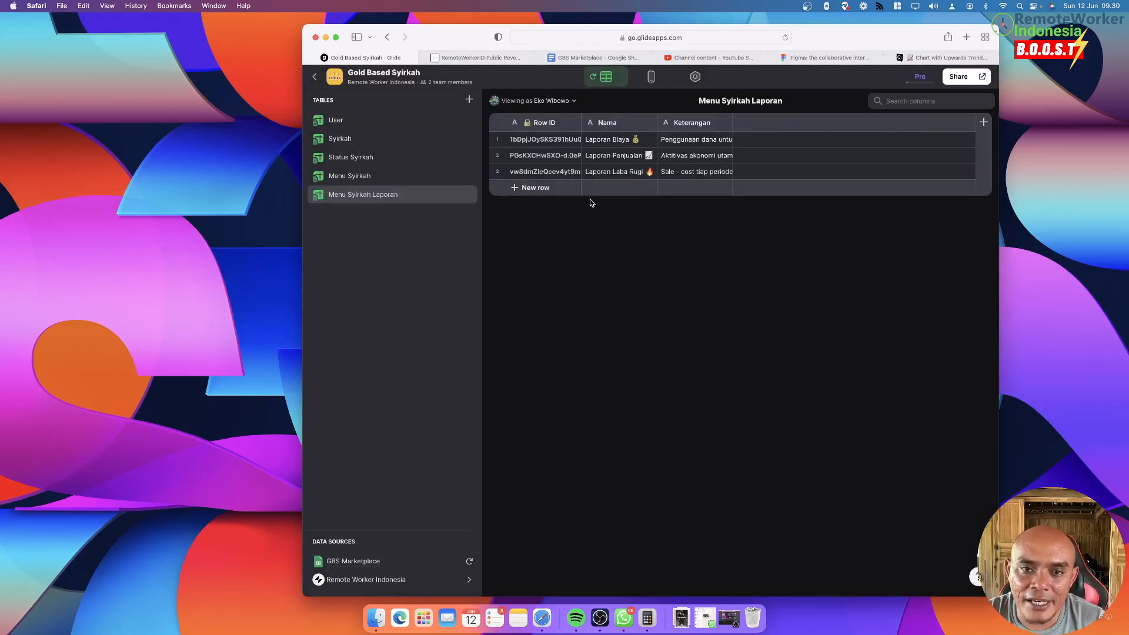
Title the Menu Syirkah inline list on the details screen "Proposal Pendanaan"
{"action": "left_click", "coordinate": [651, 79]}
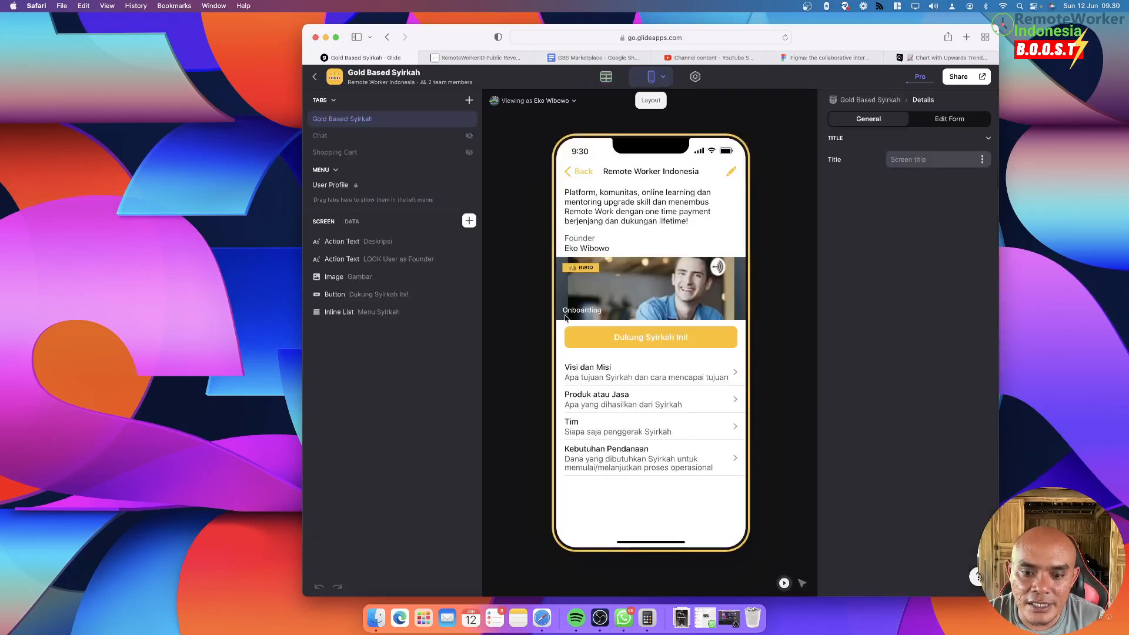
{"action": "left_click", "coordinate": [455, 312]}
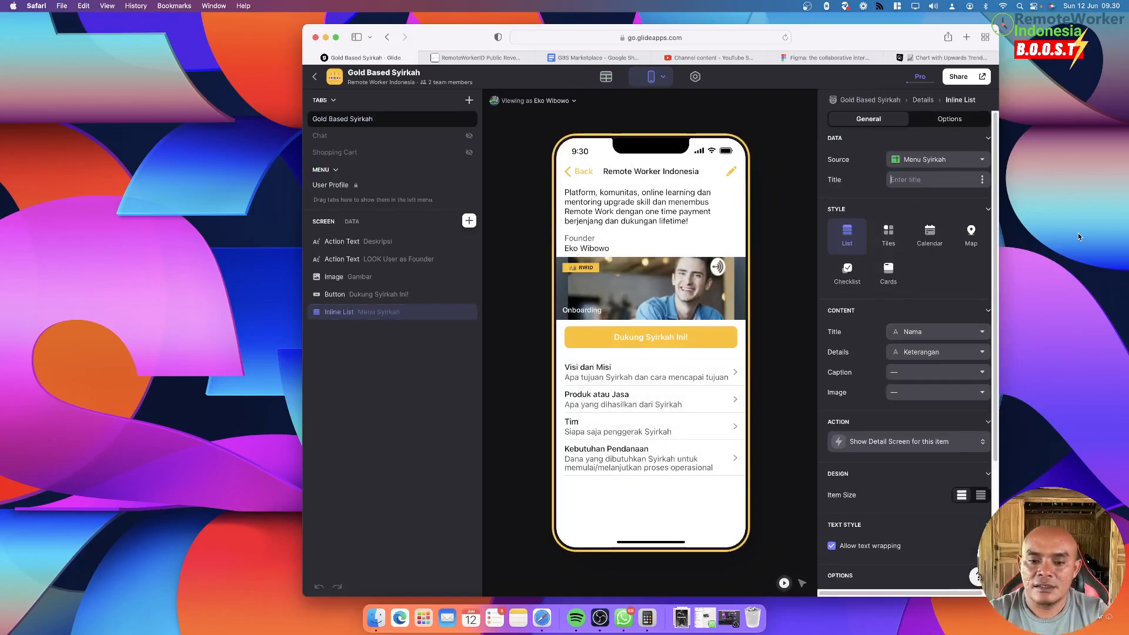
{"action": "type", "text": "P"}
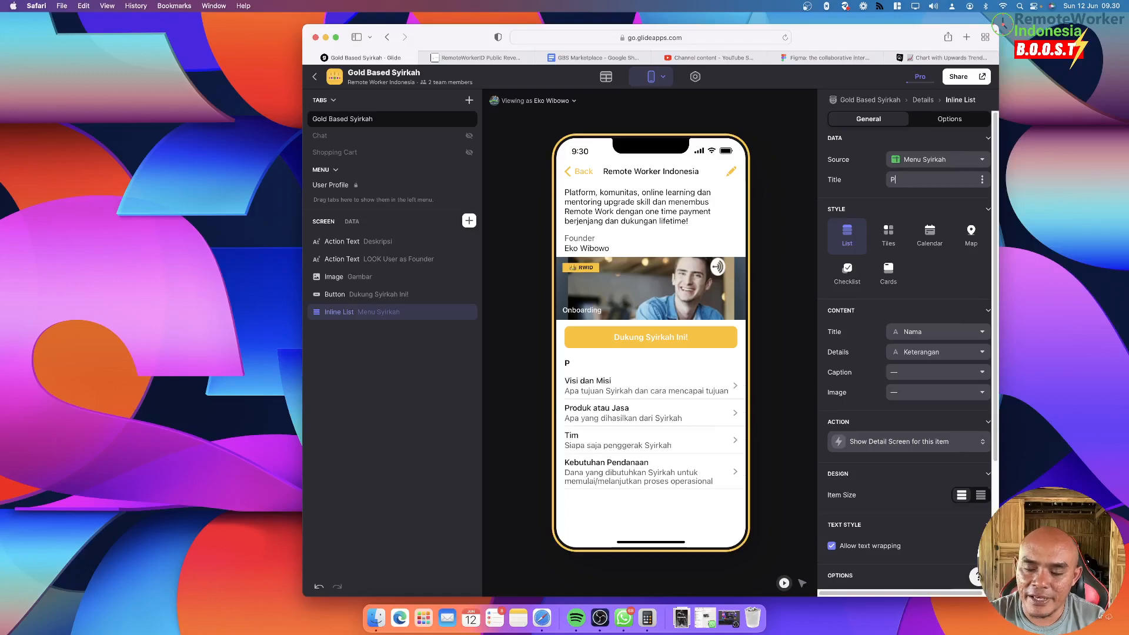
{"action": "type", "text": "roposal Pendanaan"}
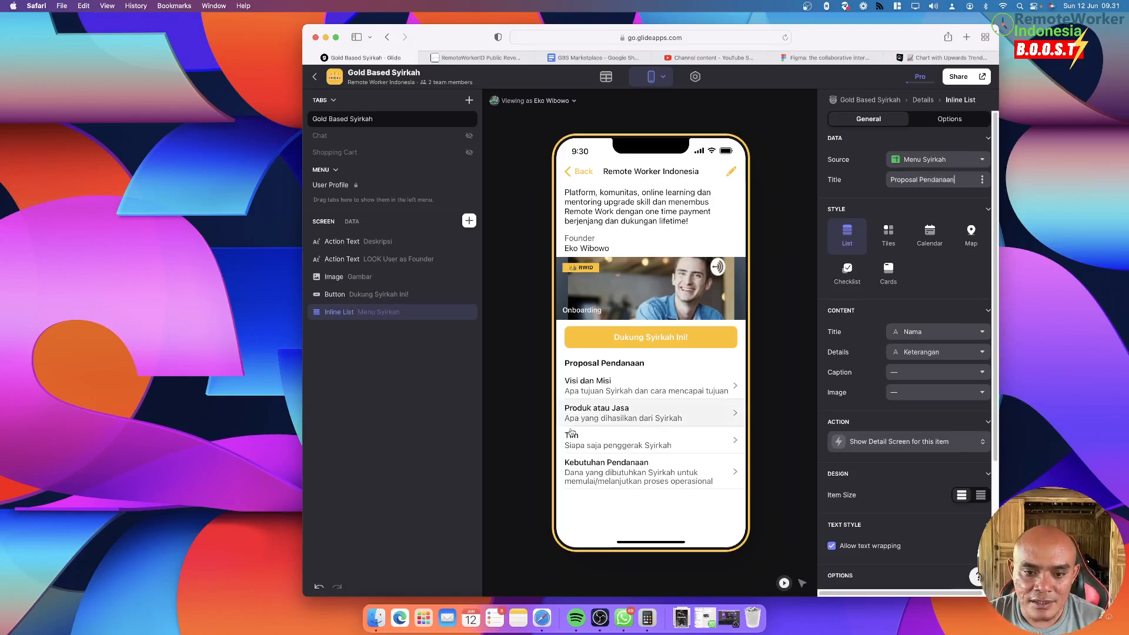
Duplicate the Menu Syirkah inline list and title the copy "Laporan Keuangan"
{"action": "left_click", "coordinate": [455, 312]}
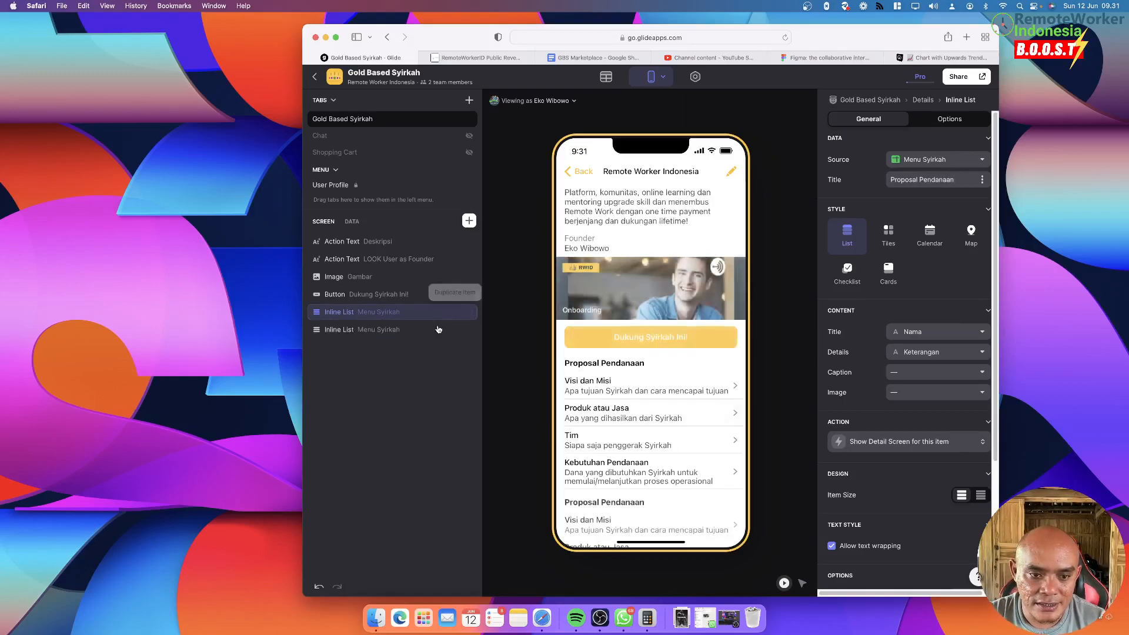
{"action": "double_click", "coordinate": [910, 183]}
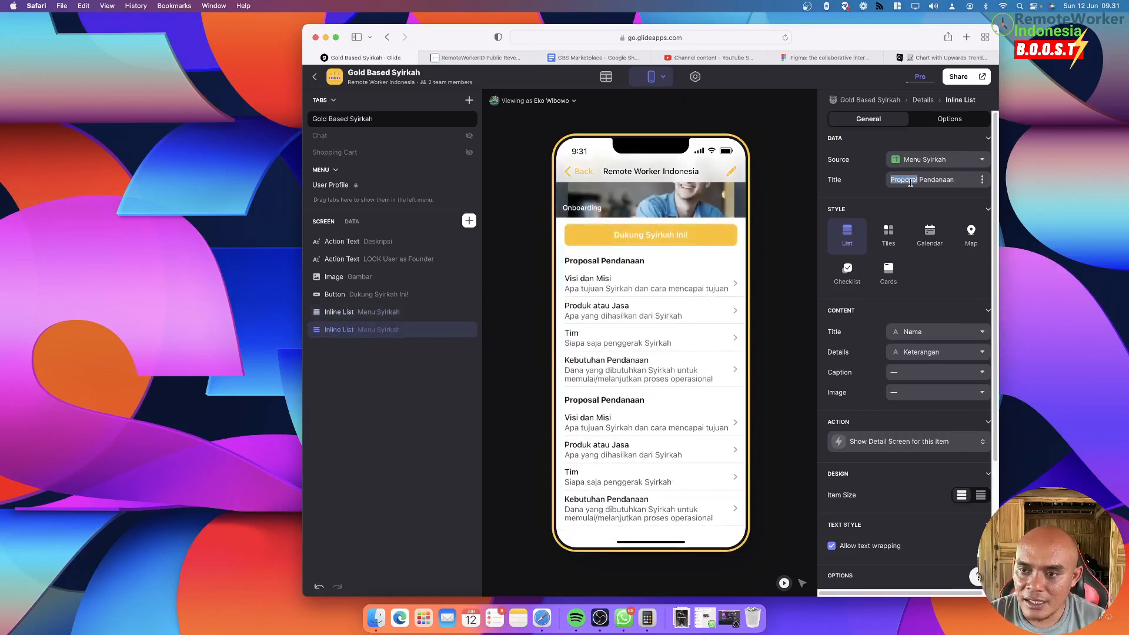
{"action": "type", "text": "Laporan "}
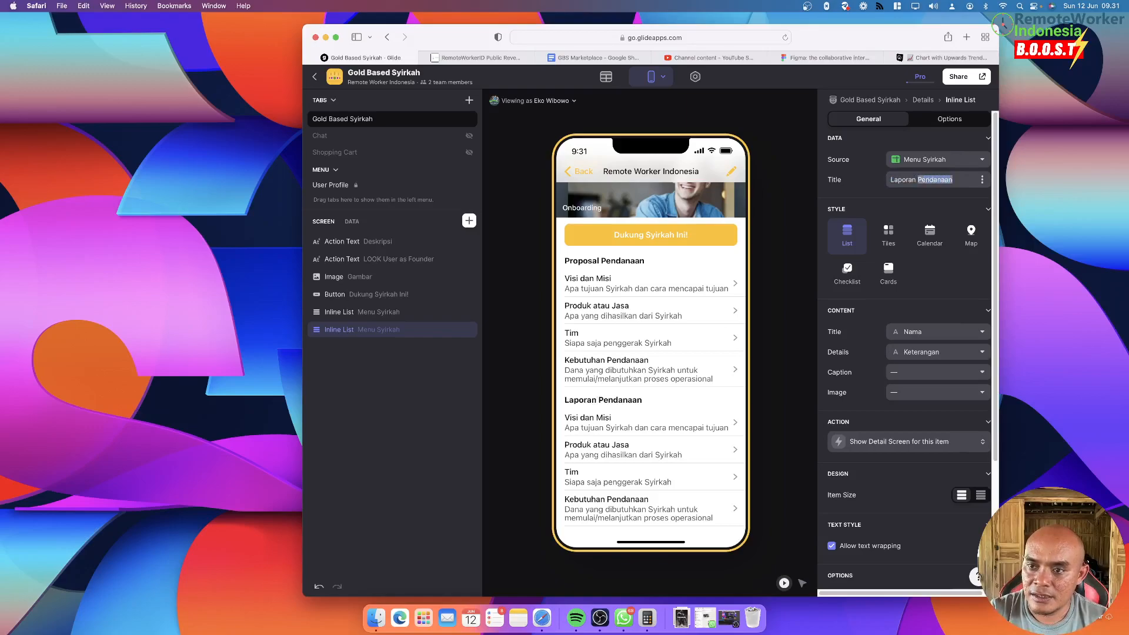
{"action": "type", "text": "Keuangan"}
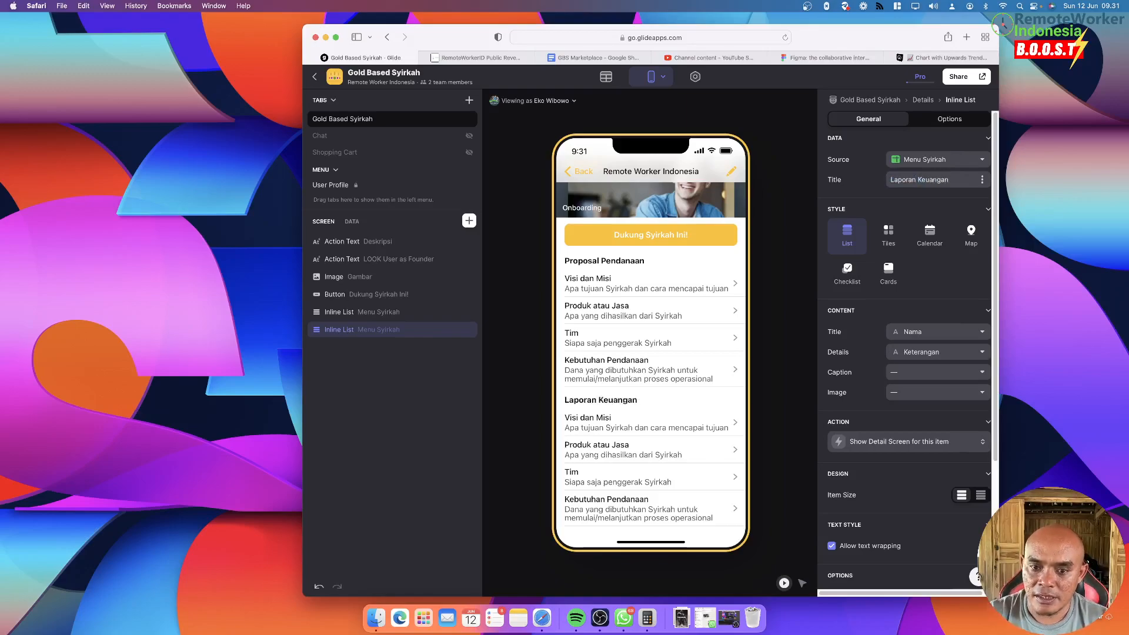
Set the source of the Laporan Keuangan list to Menu Syirkah Laporan and check the list in the preview
{"action": "left_click", "coordinate": [941, 159]}
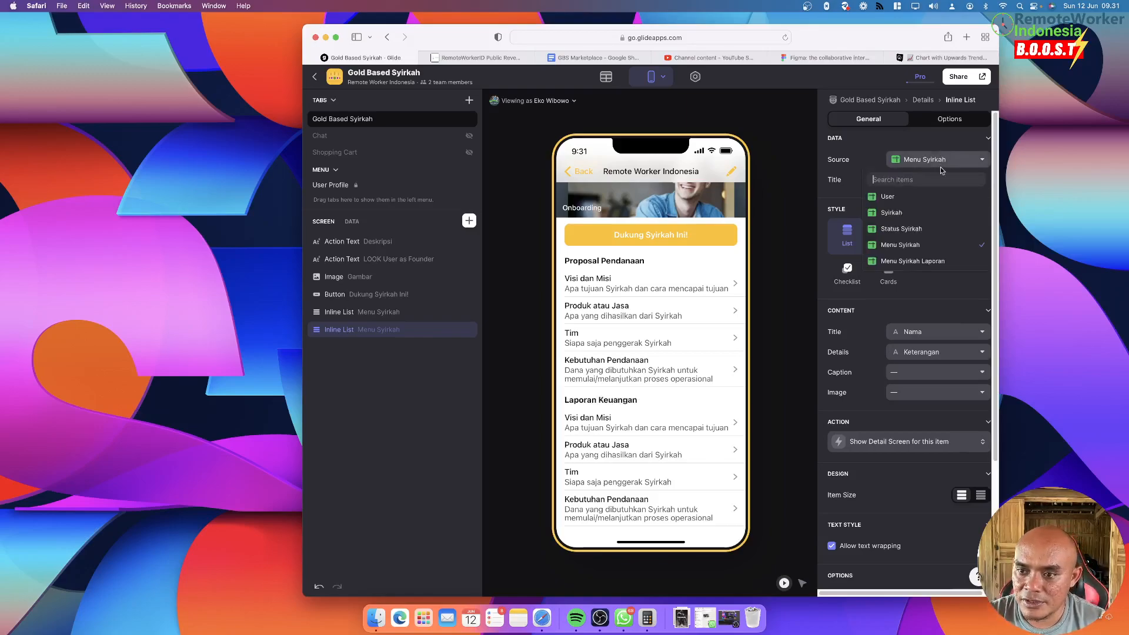
{"action": "left_click", "coordinate": [912, 261]}
{"action": "scroll", "coordinate": [660, 399], "scroll_direction": "up", "scroll_amount": 2}
{"action": "scroll", "coordinate": [660, 398], "scroll_direction": "down", "scroll_amount": 2}
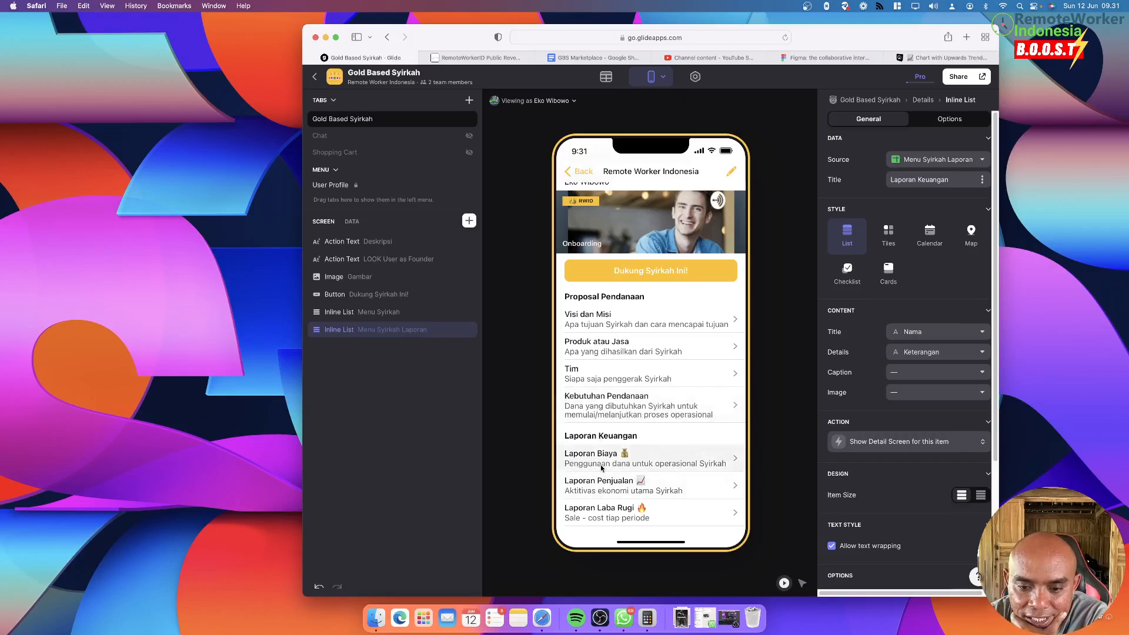
Switch to the GBS Marketplace Google Sheet and move the Laporan Penjualan row above Laporan Biaya in the Menu Syirkah Laporan sheet
{"action": "left_click", "coordinate": [605, 59]}
{"action": "left_click", "coordinate": [383, 221]}
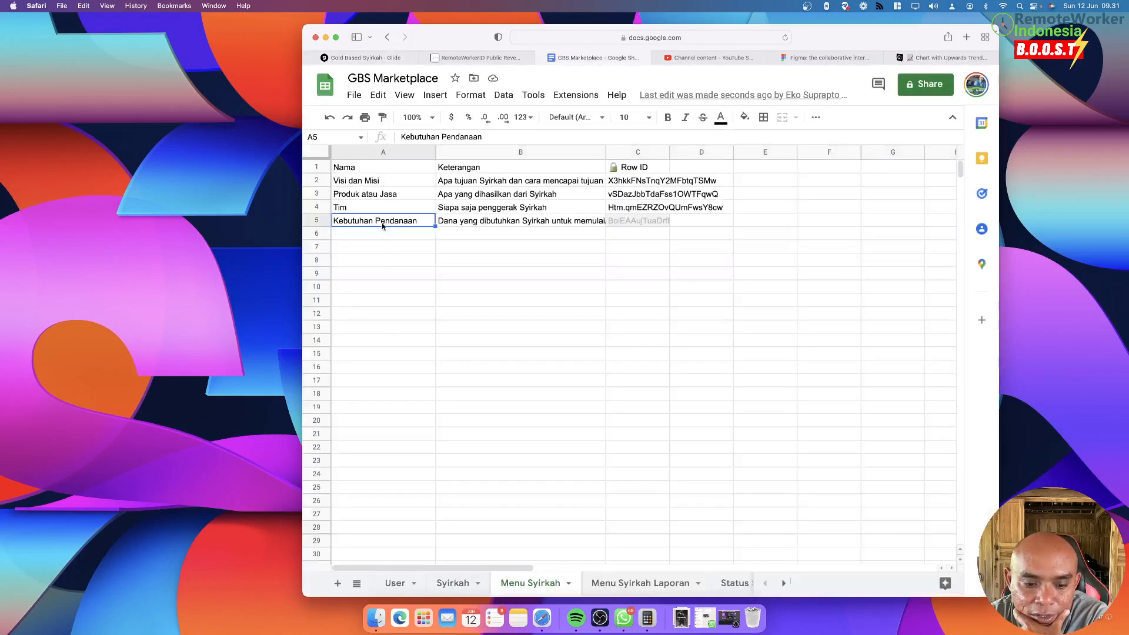
{"action": "left_click", "coordinate": [450, 583]}
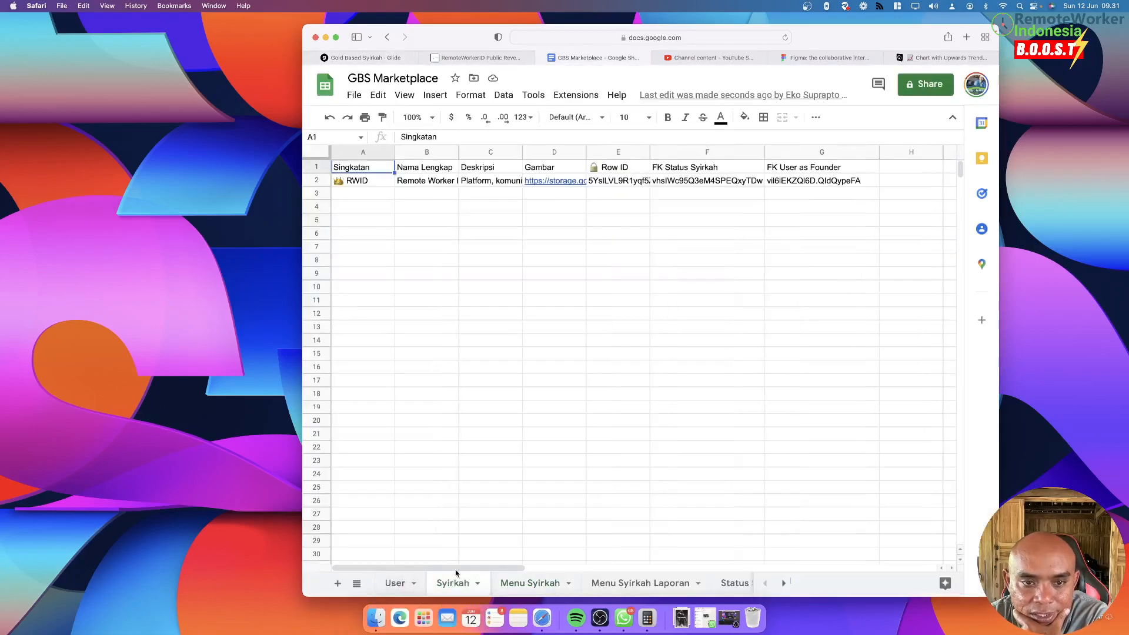
{"action": "left_click", "coordinate": [545, 584]}
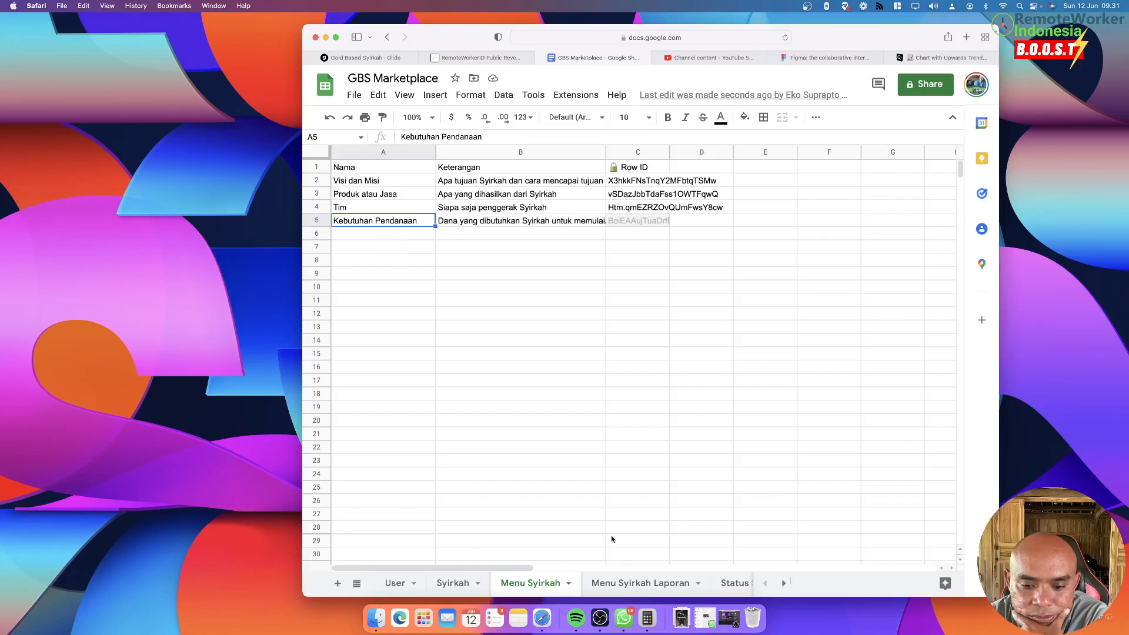
{"action": "left_click", "coordinate": [628, 583]}
{"action": "left_click", "coordinate": [476, 363]}
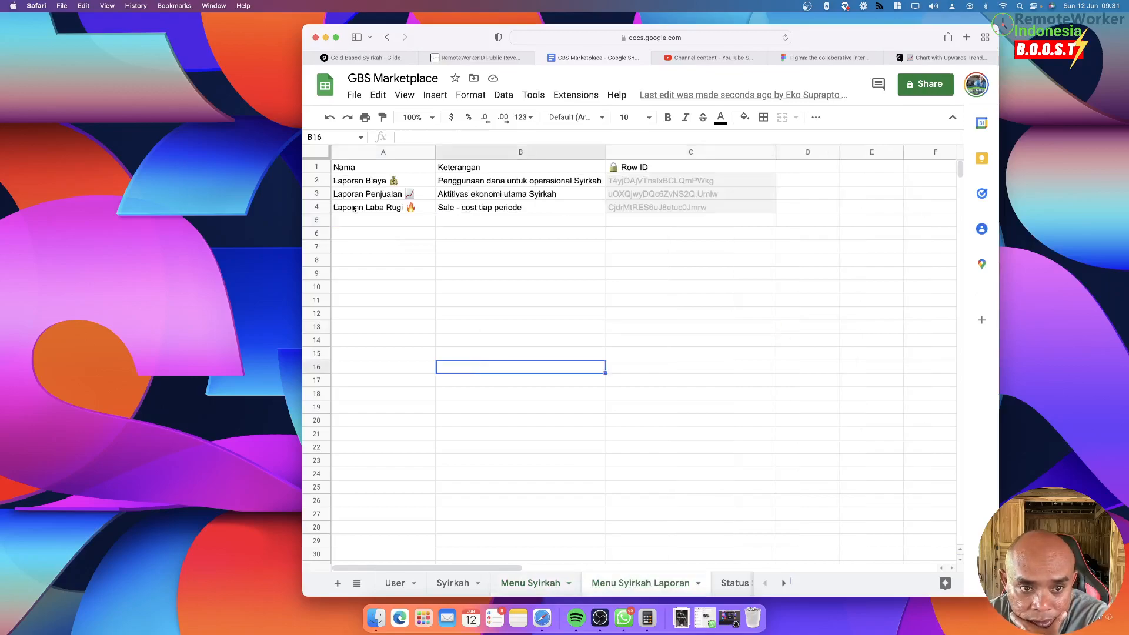
{"action": "left_click", "coordinate": [325, 196]}
{"action": "left_click_drag", "start_coordinate": [325, 197], "coordinate": [327, 179]}
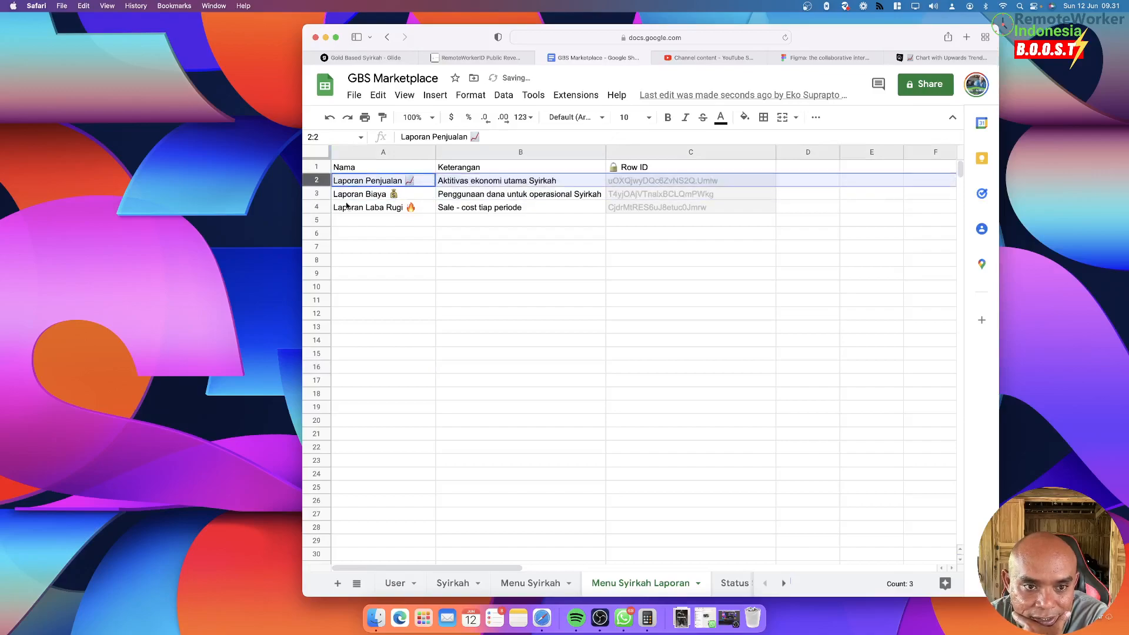
{"action": "left_click", "coordinate": [430, 273]}
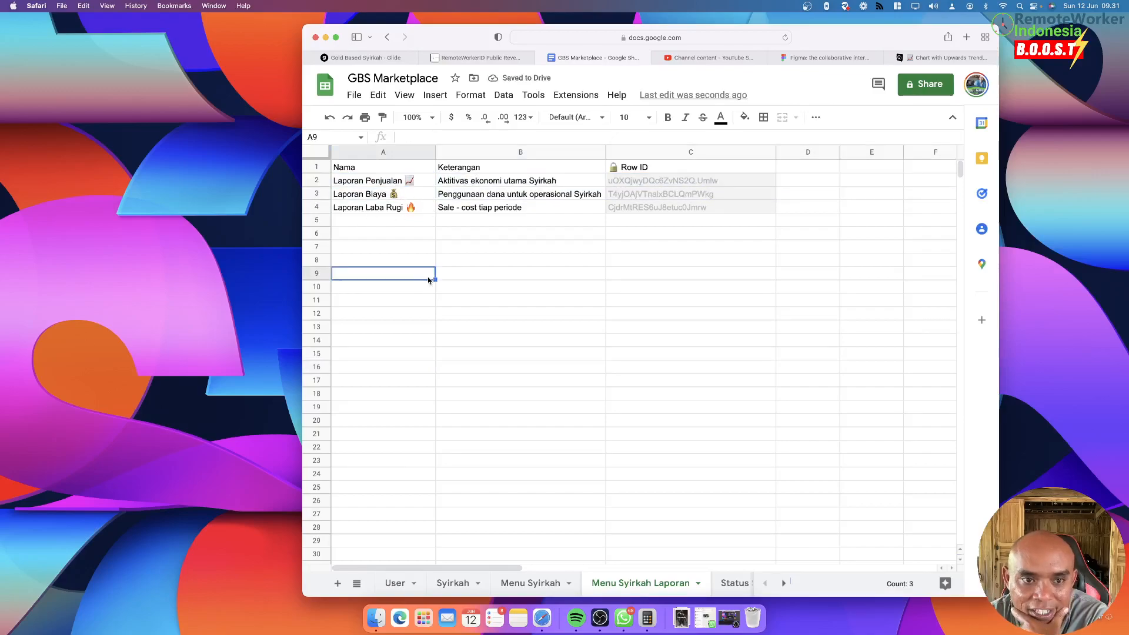
Return to Glide and view the detail screens of Visi dan Misi, Tim and Laporan Penjualan in the preview
{"action": "left_click", "coordinate": [399, 59]}
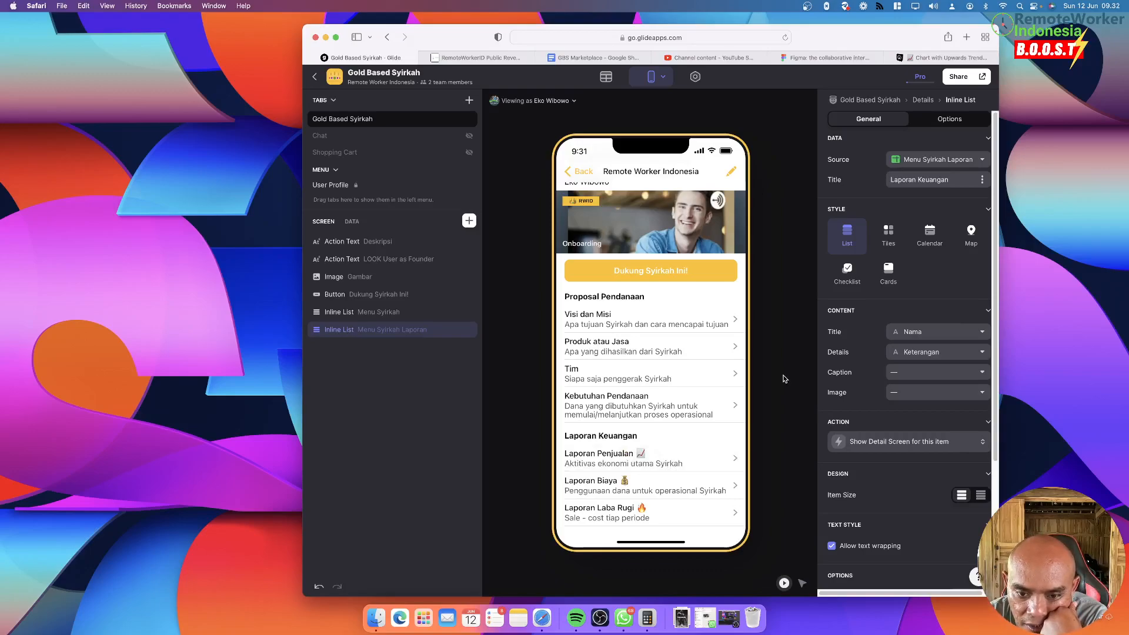
{"action": "left_click", "coordinate": [692, 323]}
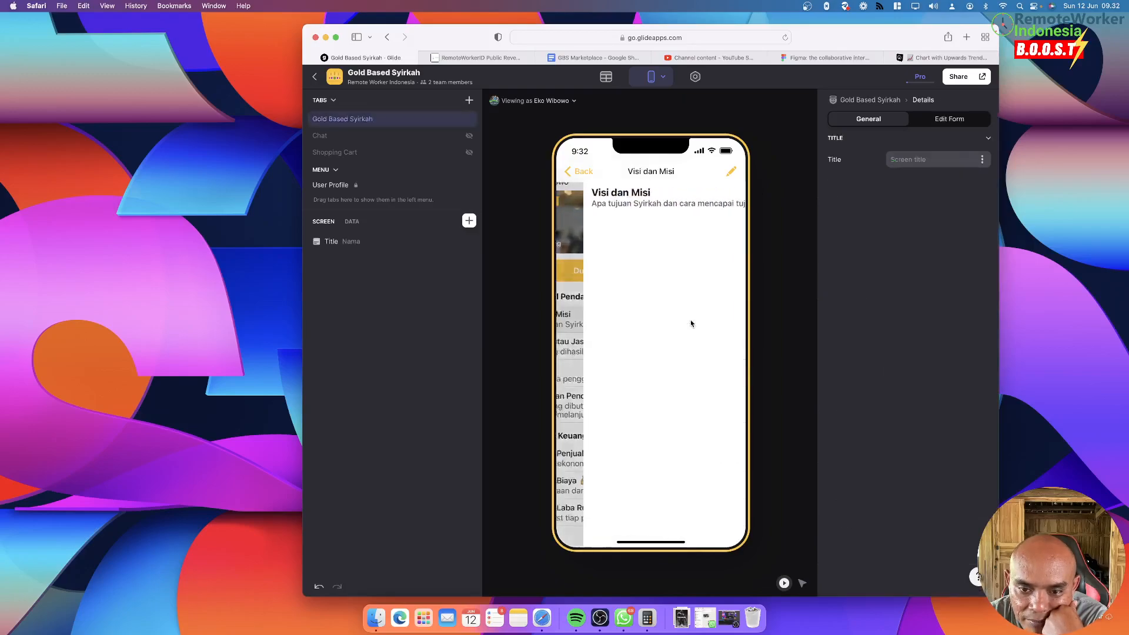
{"action": "left_click", "coordinate": [586, 180]}
{"action": "left_click", "coordinate": [608, 374]}
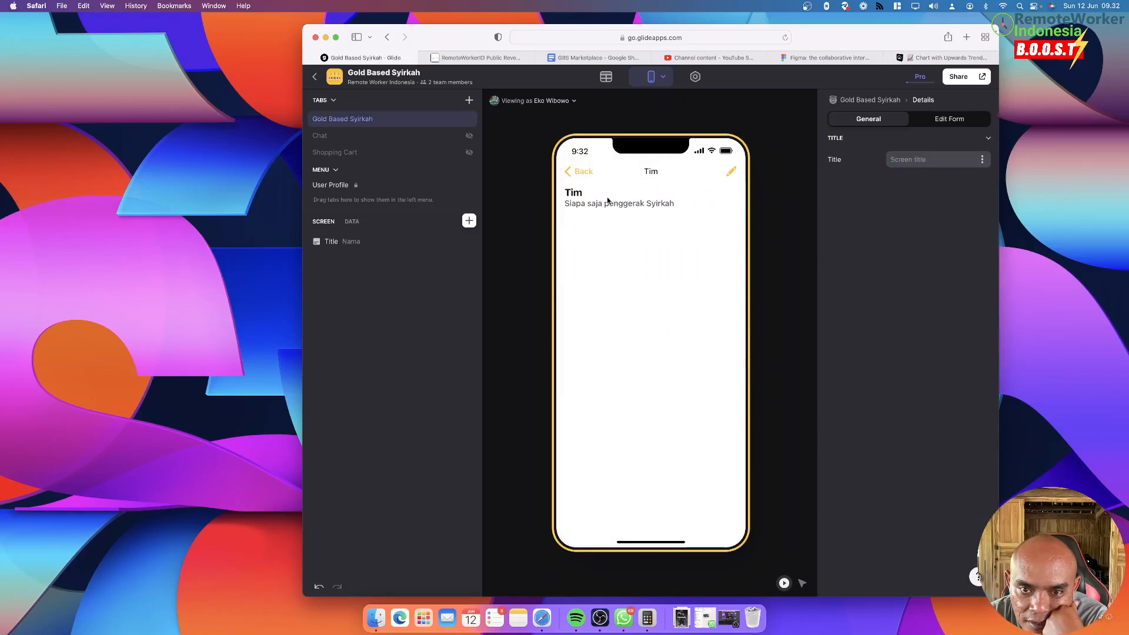
{"action": "left_click", "coordinate": [583, 172]}
{"action": "left_click", "coordinate": [613, 464]}
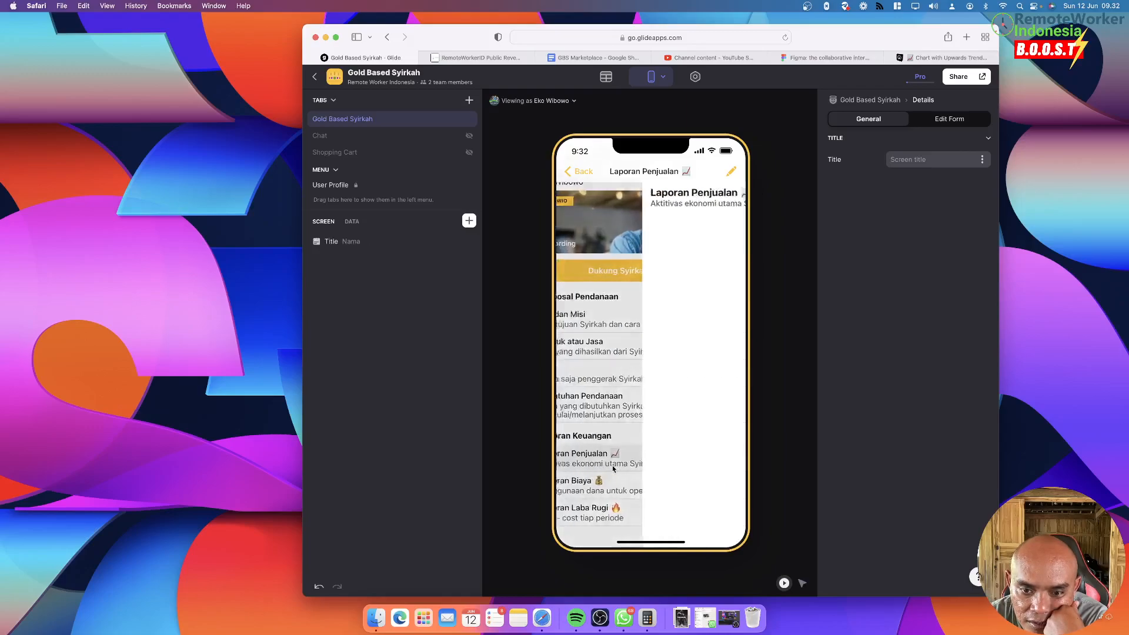
{"action": "left_click", "coordinate": [588, 179]}
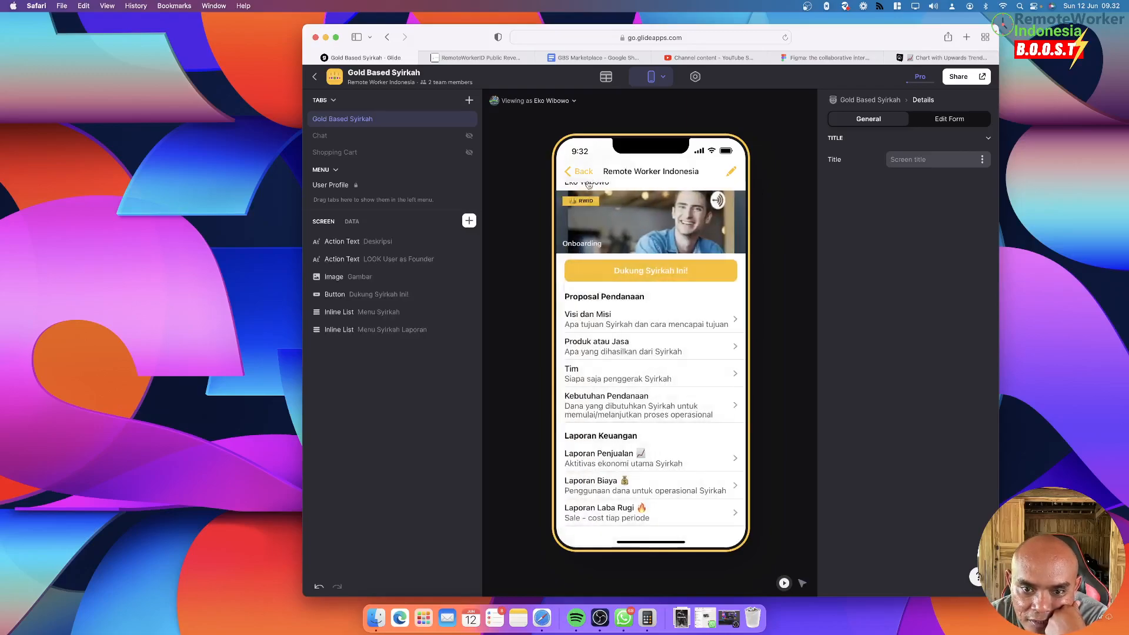
Delete the Title component from the Visi dan Misi detail screen and check the Produk atau Jasa detail screen
{"action": "left_click", "coordinate": [598, 319]}
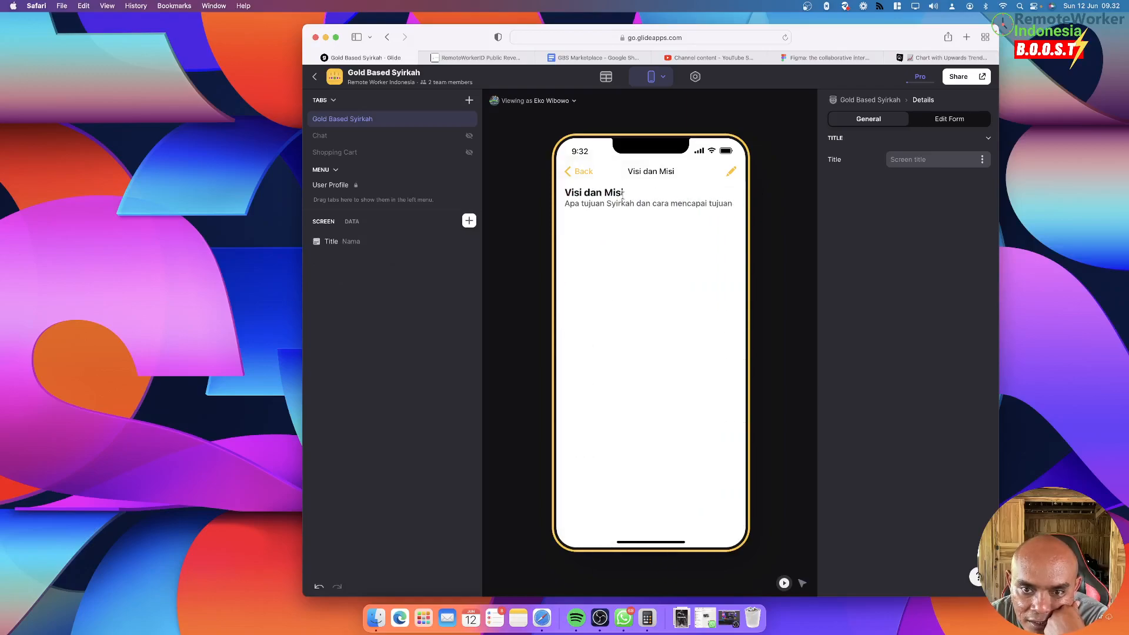
{"action": "left_click", "coordinate": [469, 243]}
{"action": "left_click", "coordinate": [573, 178]}
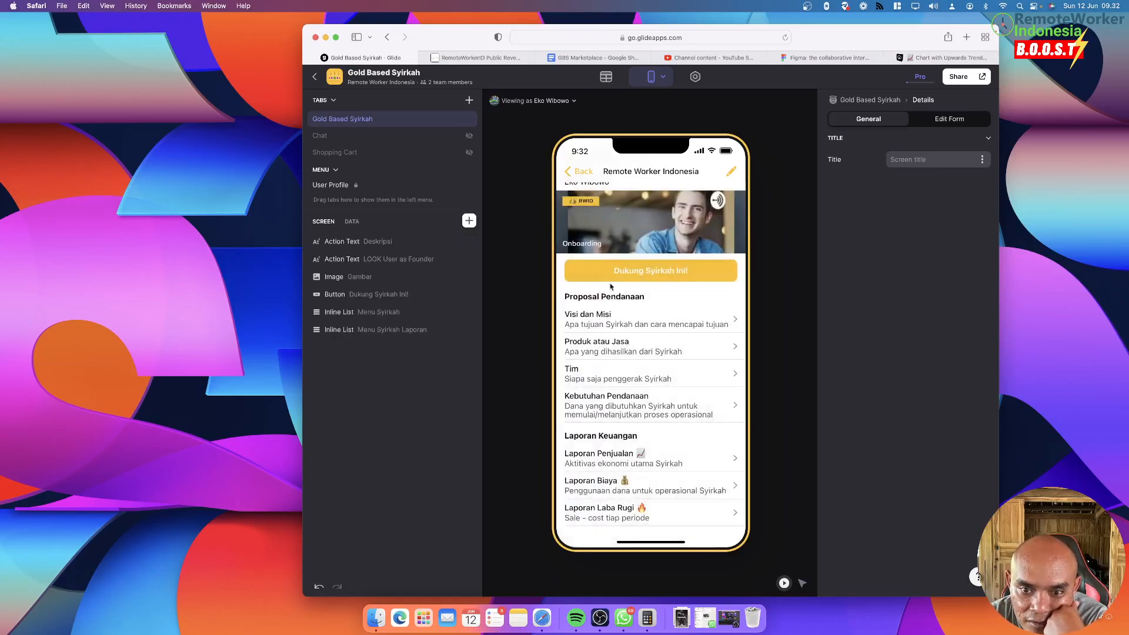
{"action": "left_click", "coordinate": [625, 342]}
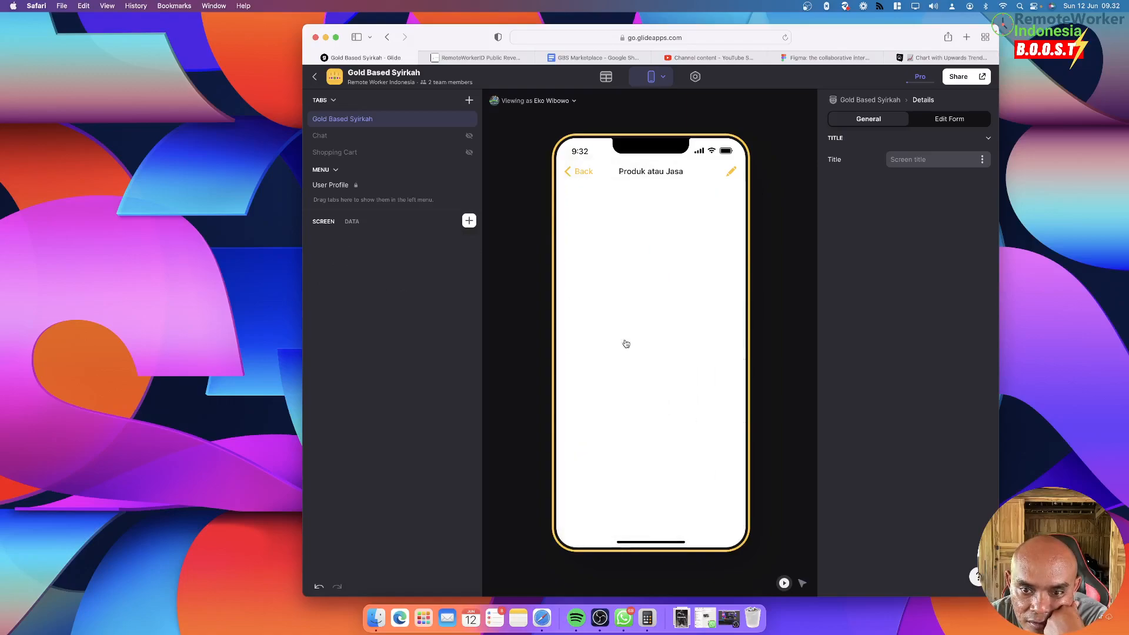
{"action": "left_click", "coordinate": [592, 172]}
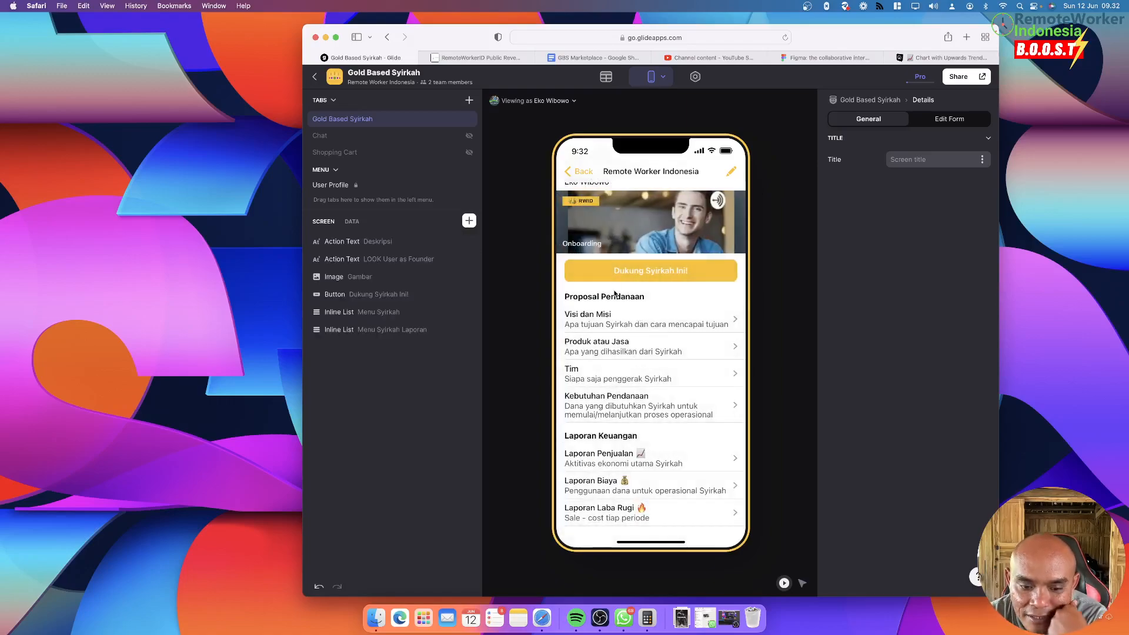
Close the "musyawarah dan voting" web search, return to Glide and check the menu item detail screens in the preview
{"action": "left_click", "coordinate": [612, 322]}
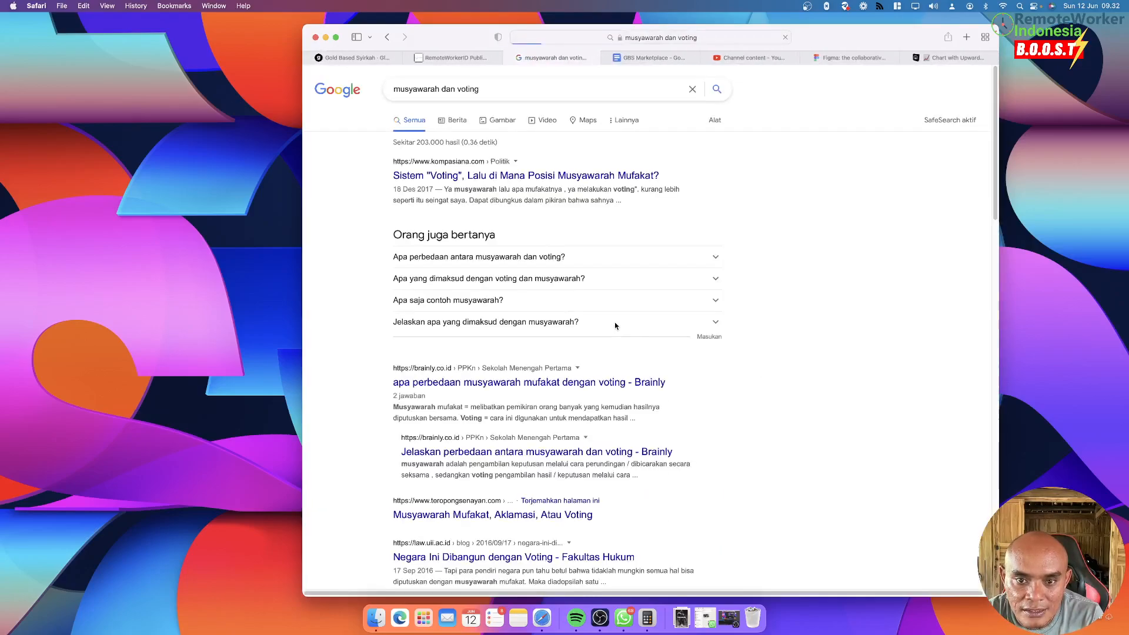
{"action": "key", "text": "super+w"}
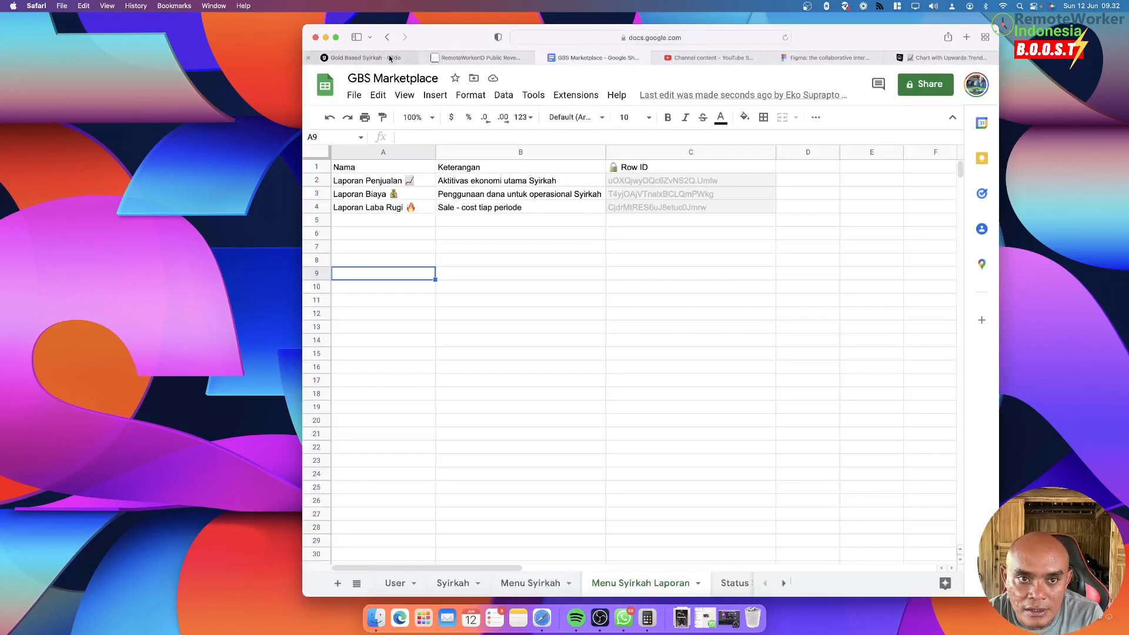
{"action": "left_click", "coordinate": [389, 58]}
{"action": "left_click", "coordinate": [565, 171]}
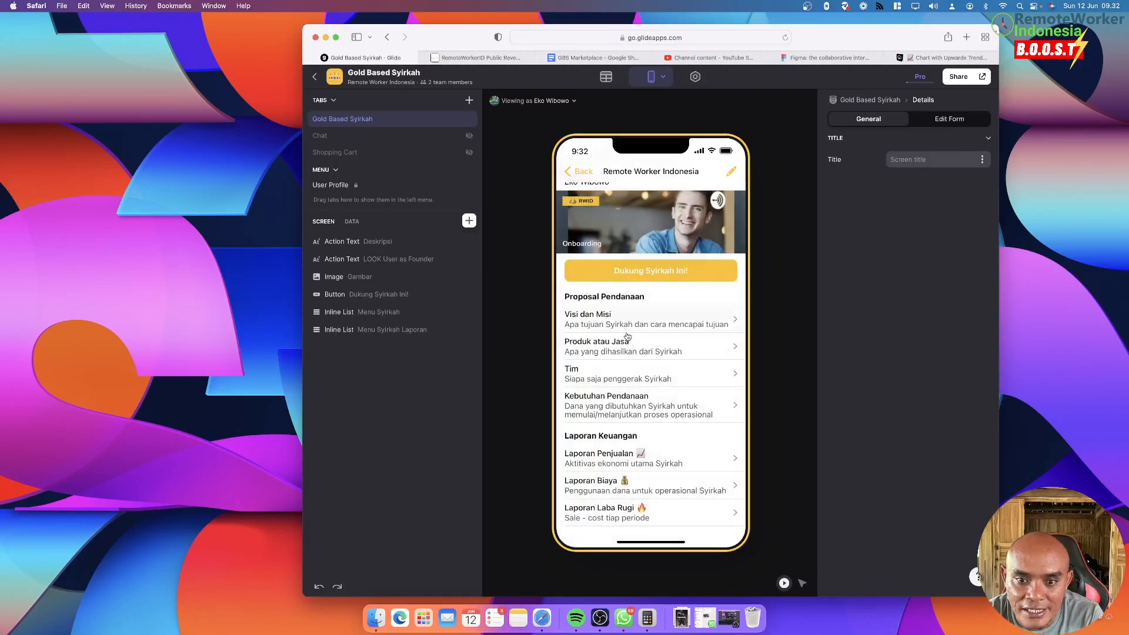
{"action": "left_click", "coordinate": [628, 338]}
{"action": "left_click", "coordinate": [579, 174]}
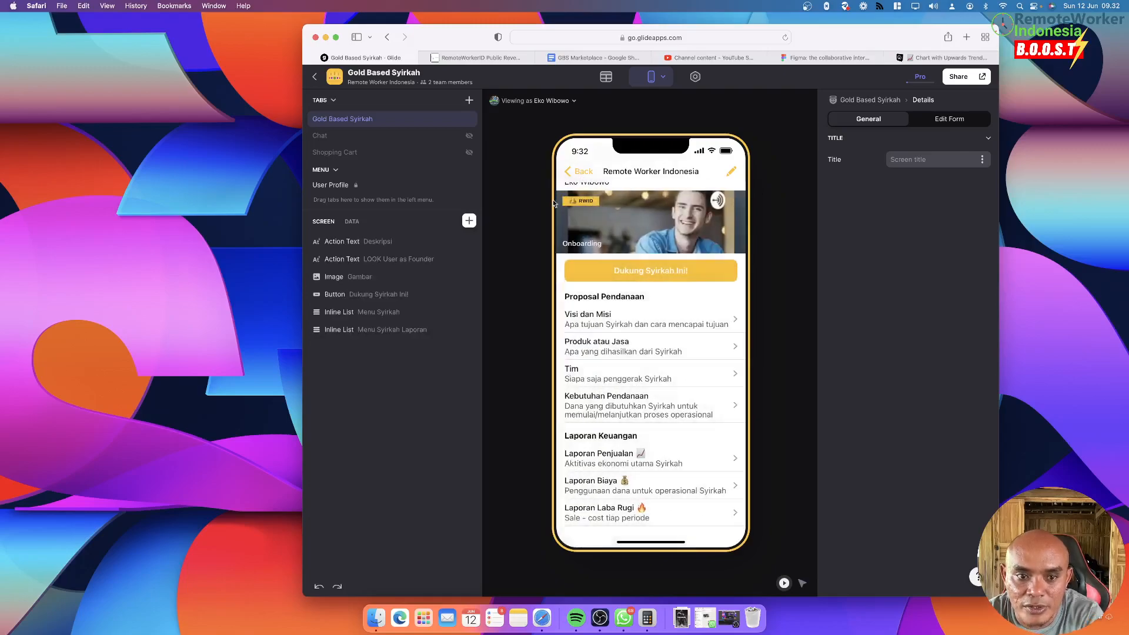
Enable independent screen configuration per item in the Show Detail Screen action of the Proposal Pendanaan list
{"action": "left_click", "coordinate": [350, 313]}
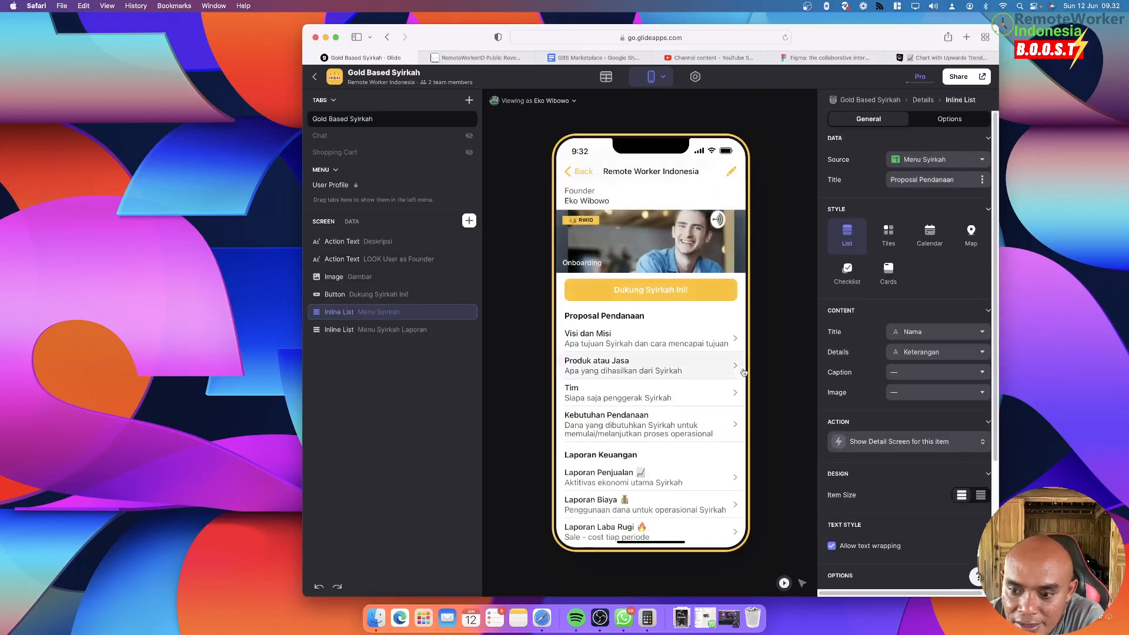
{"action": "scroll", "coordinate": [882, 406], "scroll_direction": "down", "scroll_amount": 1}
{"action": "left_click", "coordinate": [888, 420]}
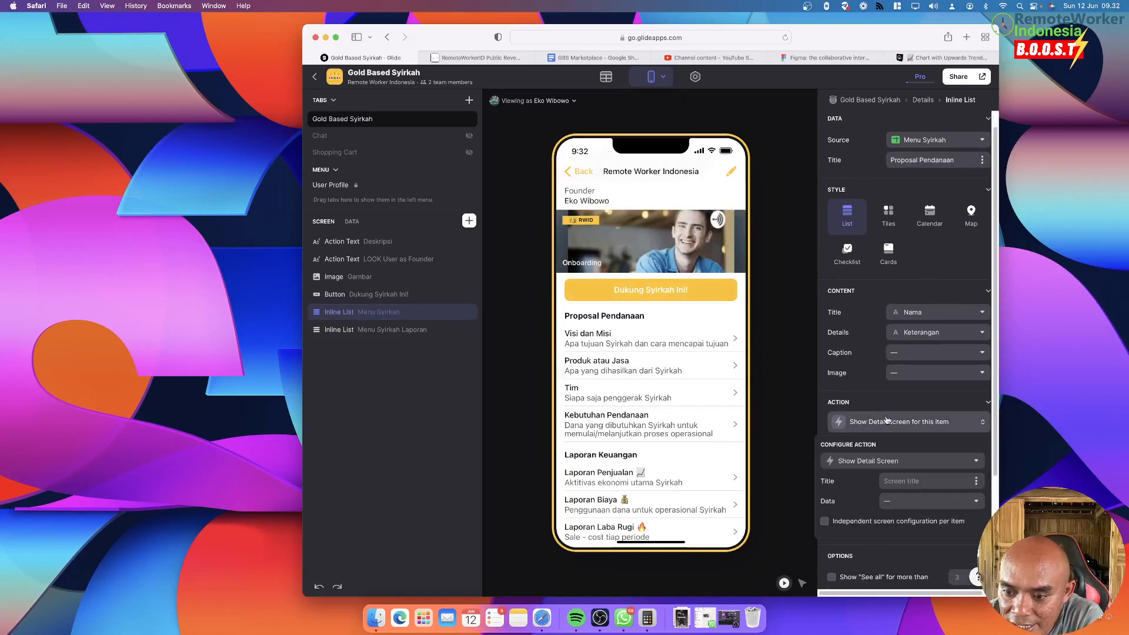
{"action": "left_click", "coordinate": [874, 527]}
{"action": "left_click", "coordinate": [795, 421]}
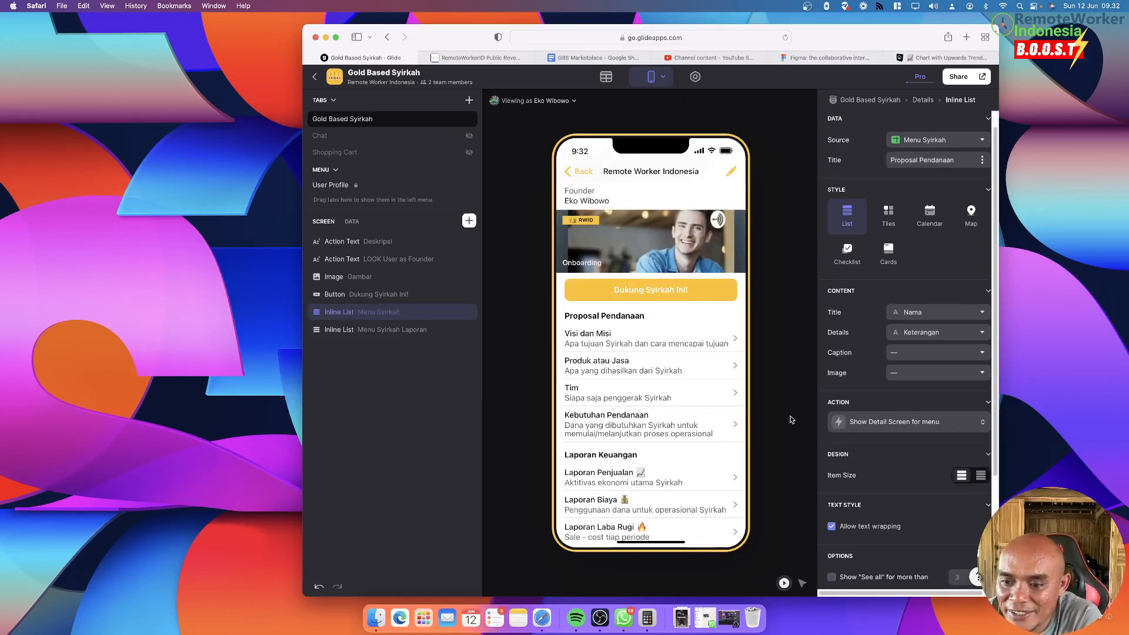
Remove the Title component from the Visi dan Misi detail screen, then check the Produk atau Jasa item's screen in the preview
{"action": "left_click", "coordinate": [644, 338]}
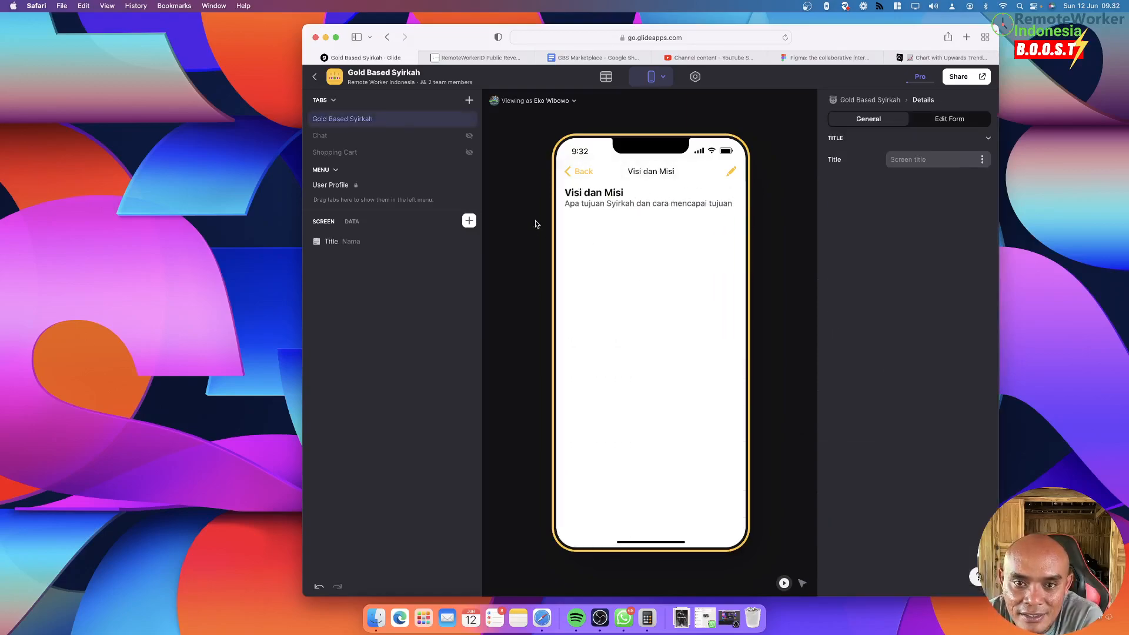
{"action": "left_click", "coordinate": [472, 243]}
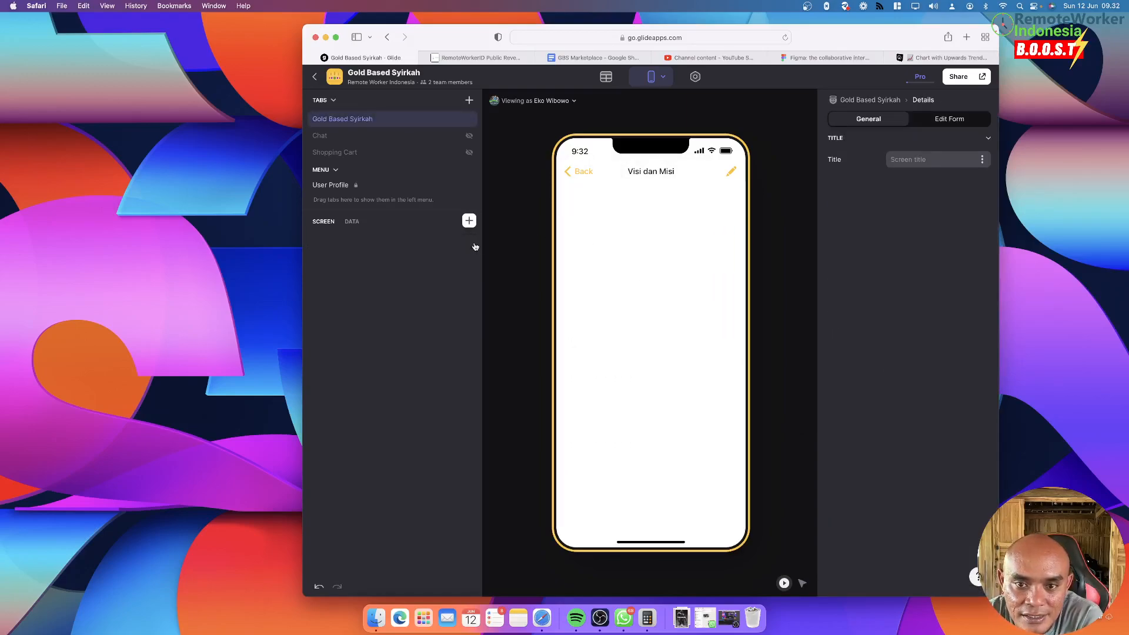
{"action": "left_click", "coordinate": [580, 176]}
{"action": "left_click", "coordinate": [585, 366]}
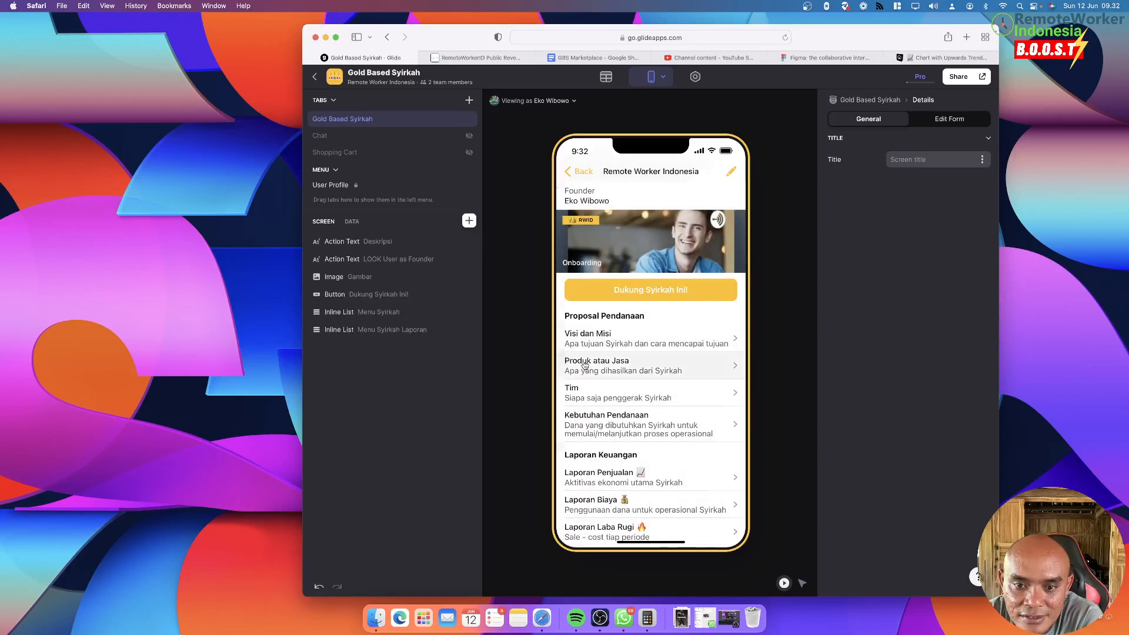
{"action": "left_click", "coordinate": [582, 174]}
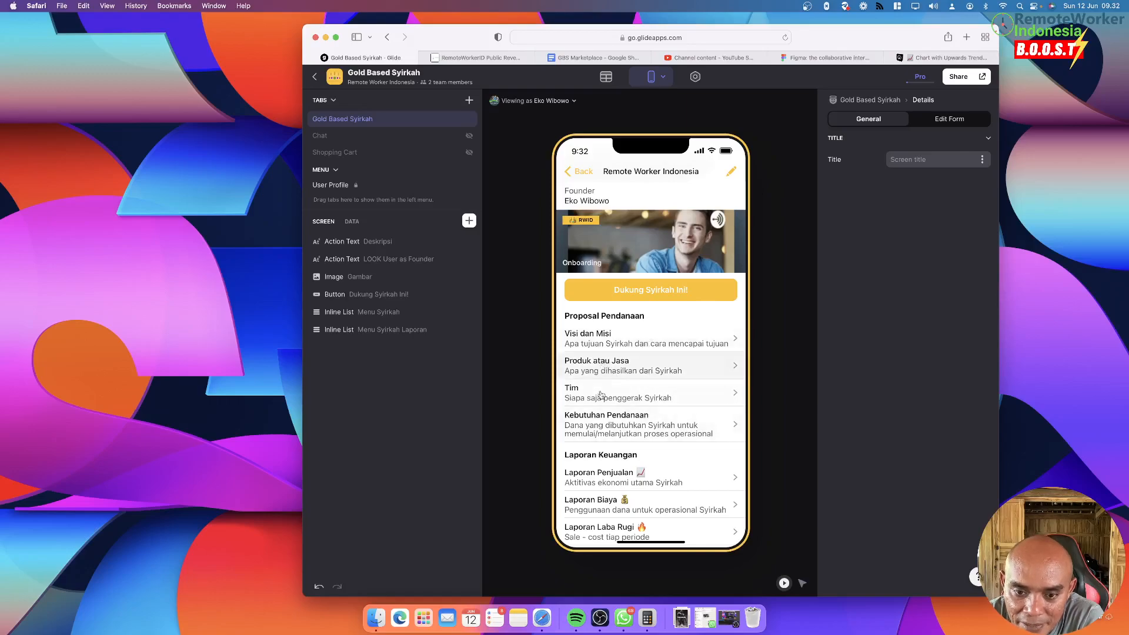
Enable independent screen configuration per item in the Show Detail Screen action of the Laporan Keuangan list
{"action": "scroll", "coordinate": [639, 470], "scroll_direction": "down", "scroll_amount": 1}
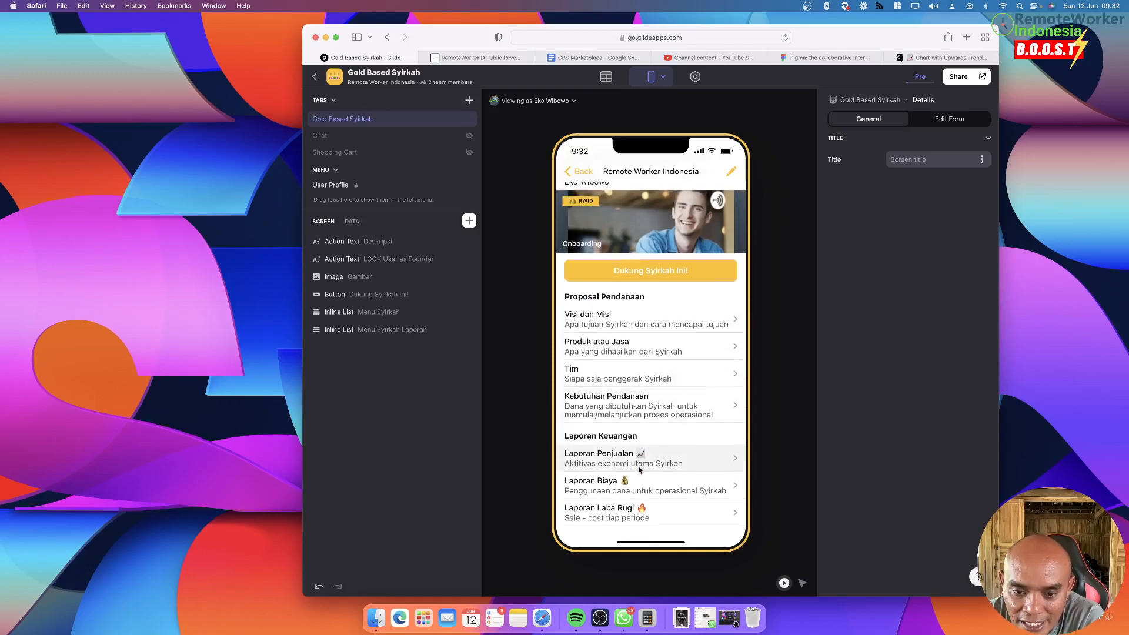
{"action": "left_click", "coordinate": [405, 329]}
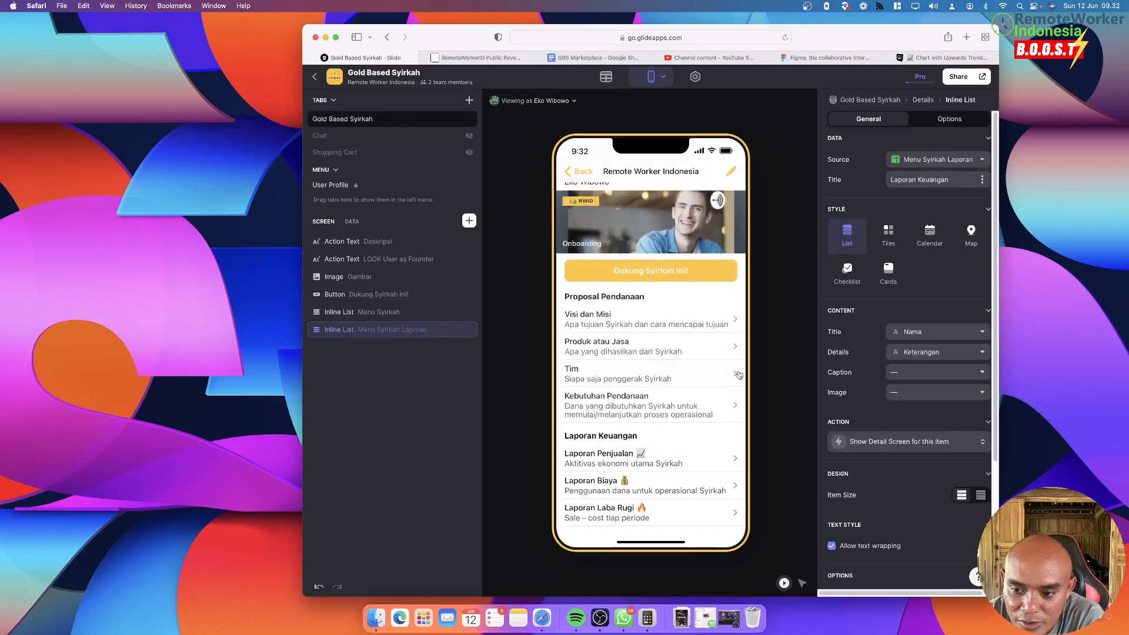
{"action": "left_click", "coordinate": [852, 450]}
{"action": "left_click", "coordinate": [897, 542]}
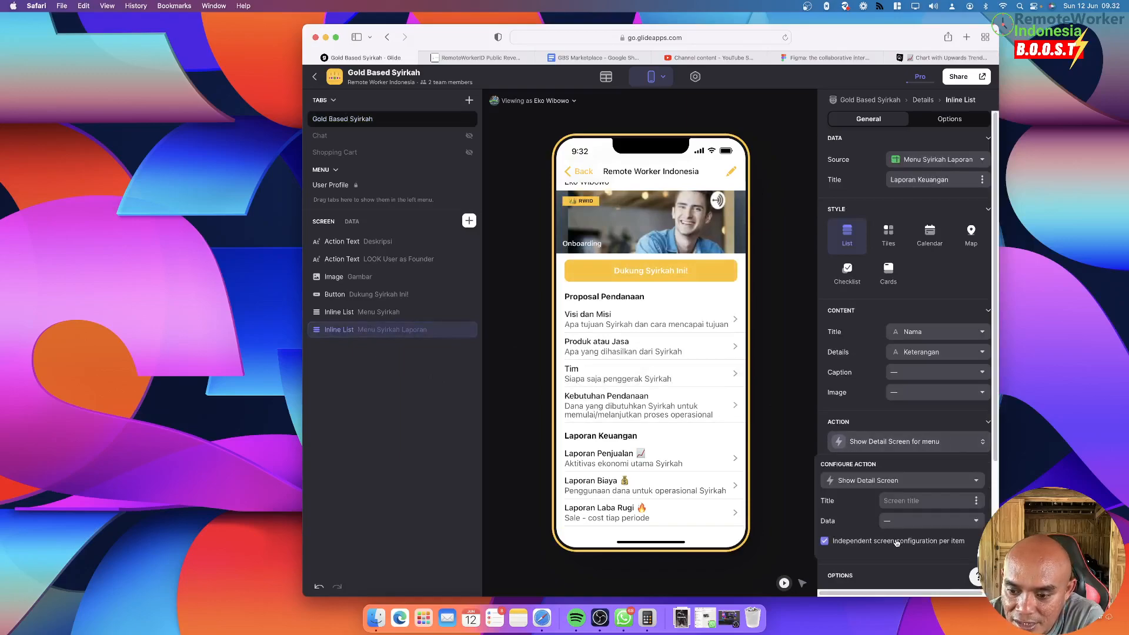
{"action": "left_click", "coordinate": [797, 459]}
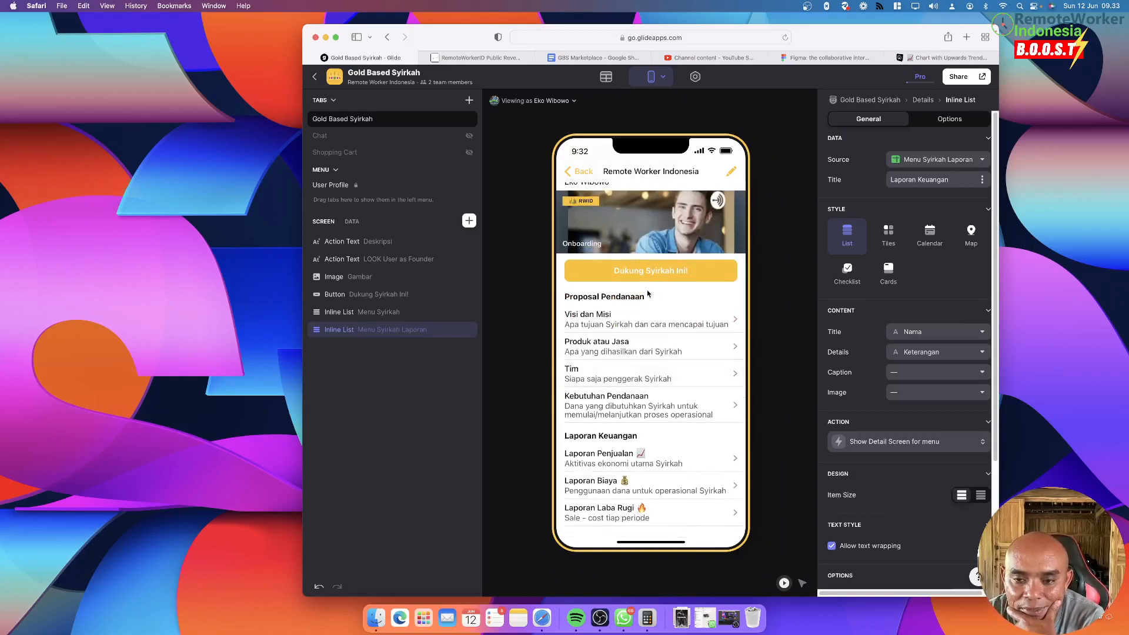
Review the Remote Worker Indonesia details screen in the preview, from the description down to the Proposal Pendanaan and Laporan Keuangan lists
{"action": "scroll", "coordinate": [647, 291], "scroll_direction": "up", "scroll_amount": 2}
{"action": "scroll", "coordinate": [624, 284], "scroll_direction": "down", "scroll_amount": 2}
{"action": "scroll", "coordinate": [617, 280], "scroll_direction": "up", "scroll_amount": 2}
{"action": "scroll", "coordinate": [640, 341], "scroll_direction": "down", "scroll_amount": 2}
{"action": "scroll", "coordinate": [640, 342], "scroll_direction": "up", "scroll_amount": 2}
{"action": "scroll", "coordinate": [640, 342], "scroll_direction": "down", "scroll_amount": 2}
{"action": "scroll", "coordinate": [641, 342], "scroll_direction": "up", "scroll_amount": 2}
{"action": "scroll", "coordinate": [634, 350], "scroll_direction": "down", "scroll_amount": 2}
{"action": "scroll", "coordinate": [634, 350], "scroll_direction": "up", "scroll_amount": 2}
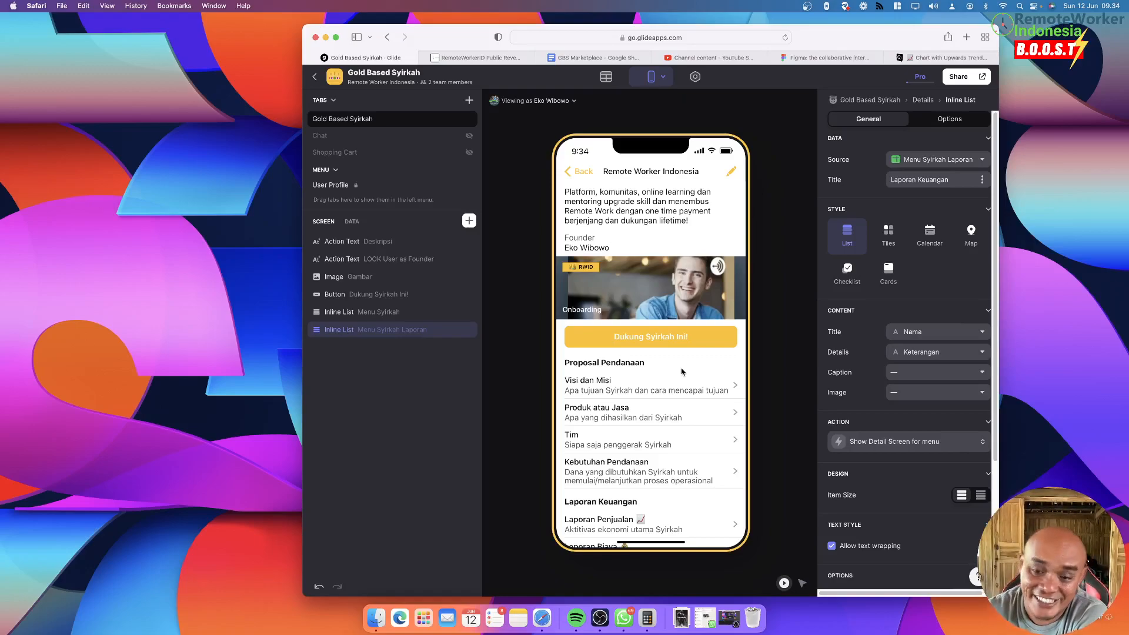
{"action": "scroll", "coordinate": [682, 371], "scroll_direction": "down", "scroll_amount": 3}
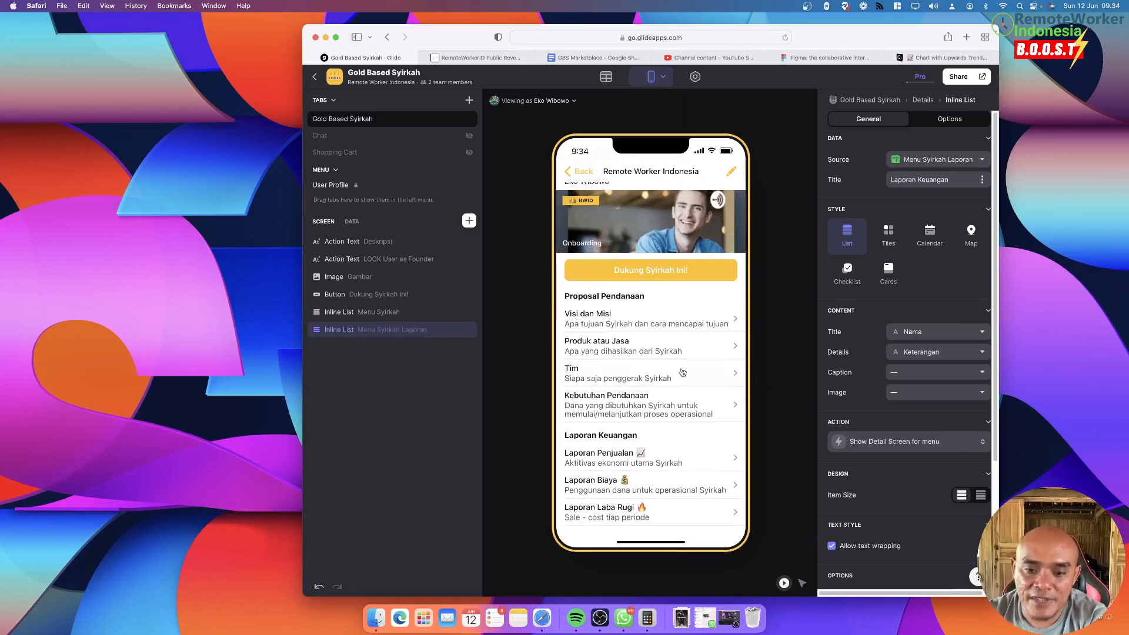
{"action": "scroll", "coordinate": [684, 370], "scroll_direction": "up", "scroll_amount": 1}
{"action": "scroll", "coordinate": [681, 370], "scroll_direction": "down", "scroll_amount": 1}
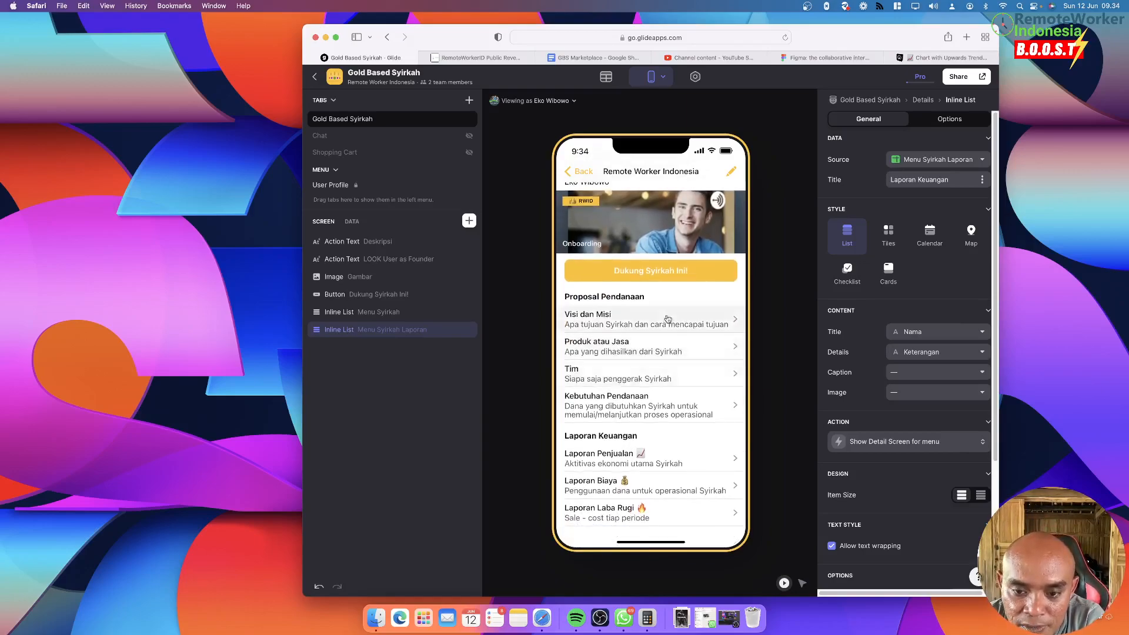
{"action": "scroll", "coordinate": [670, 341], "scroll_direction": "up", "scroll_amount": 3}
{"action": "scroll", "coordinate": [682, 306], "scroll_direction": "down", "scroll_amount": 1}
{"action": "scroll", "coordinate": [700, 264], "scroll_direction": "up", "scroll_amount": 1}
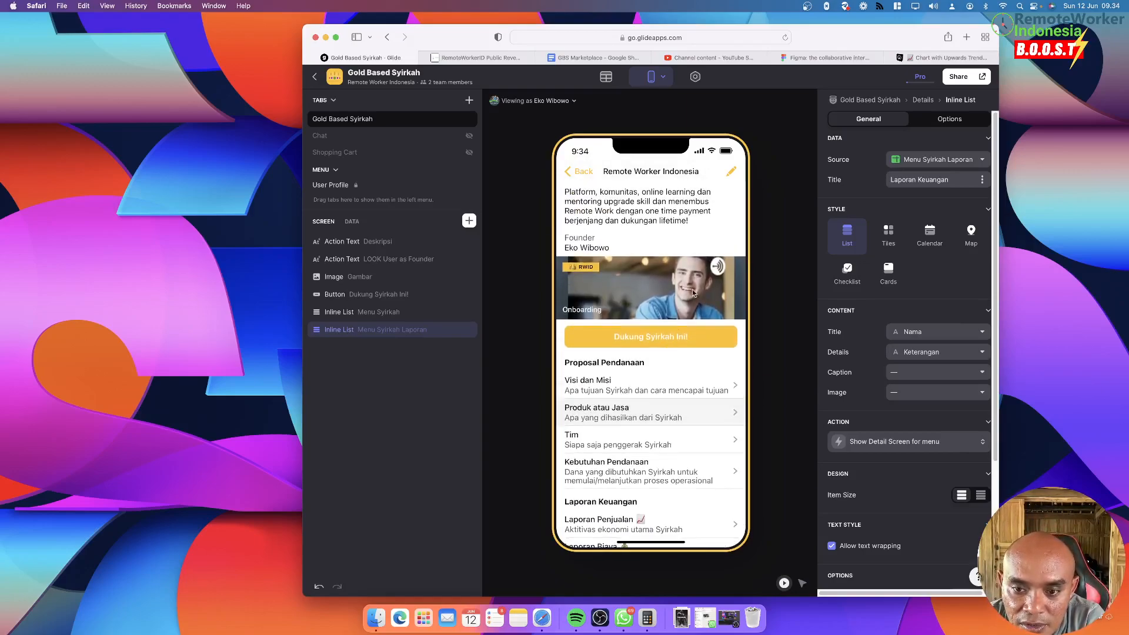
{"action": "scroll", "coordinate": [711, 238], "scroll_direction": "down", "scroll_amount": 2}
{"action": "scroll", "coordinate": [723, 232], "scroll_direction": "up", "scroll_amount": 2}
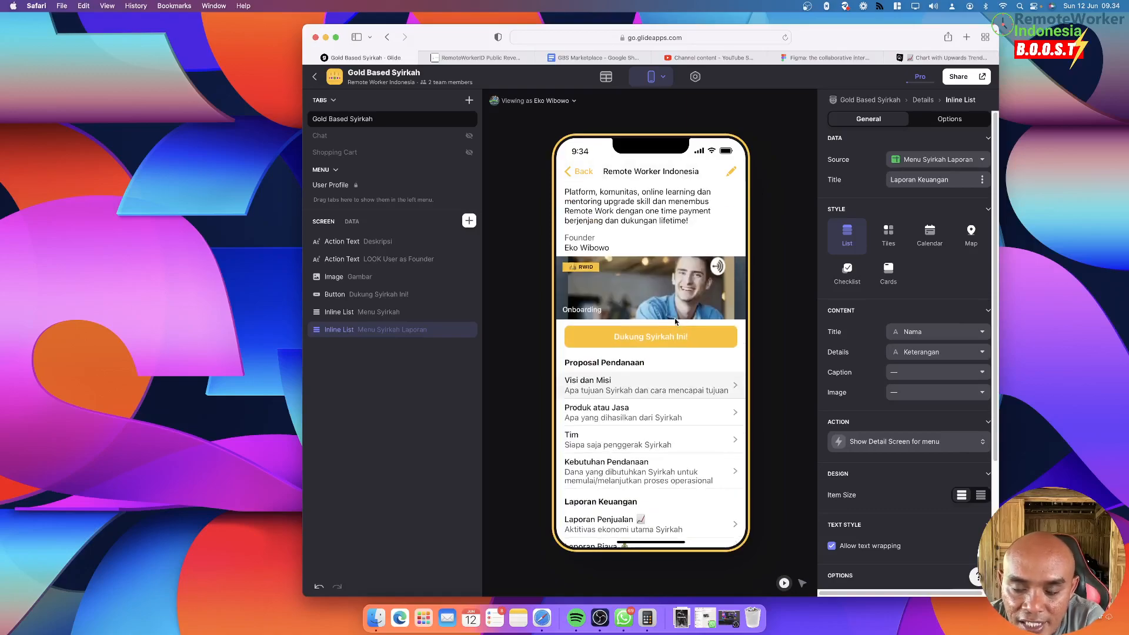